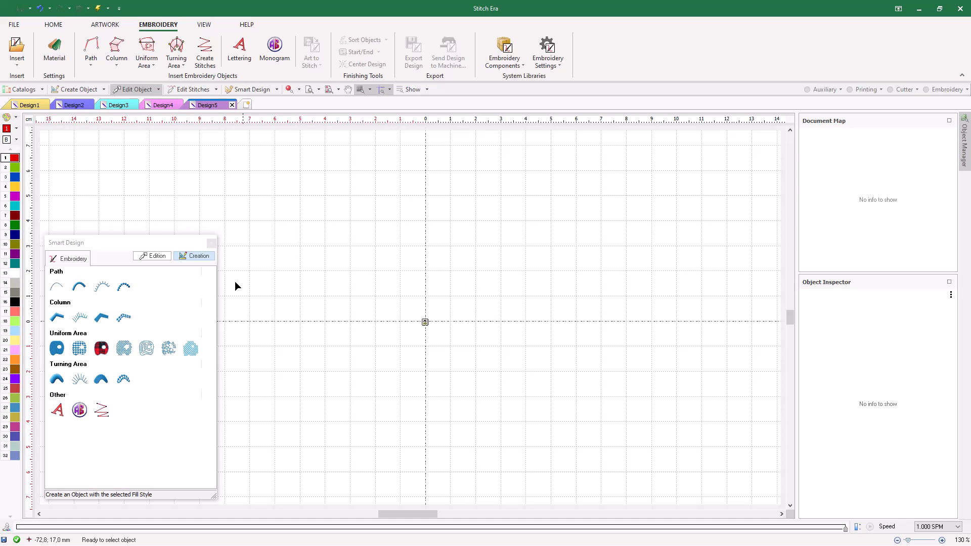
Step: Start a running stitch path with one pass and place straight-segment points forming a zigzag upward, left of the design origin
{"action": "left_click", "coordinate": [57, 287]}
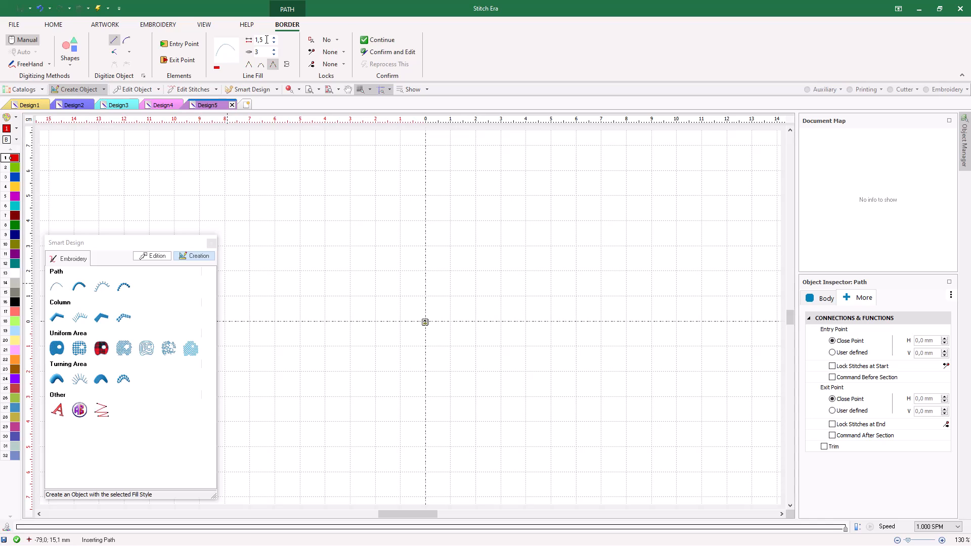
{"action": "left_click", "coordinate": [259, 51]}
{"action": "left_click", "coordinate": [114, 40]}
{"action": "left_click", "coordinate": [320, 260]}
{"action": "left_click", "coordinate": [392, 354]}
{"action": "left_click", "coordinate": [372, 331]}
{"action": "left_click", "coordinate": [366, 303]}
{"action": "left_click", "coordinate": [373, 279]}
{"action": "left_click", "coordinate": [359, 260]}
{"action": "left_click", "coordinate": [355, 235]}
{"action": "left_click", "coordinate": [372, 217]}
Step: Add four more points beyond the zigzag's upper end and delete those last four points
{"action": "left_click", "coordinate": [327, 222]}
{"action": "left_click", "coordinate": [357, 198]}
{"action": "left_click", "coordinate": [391, 197]}
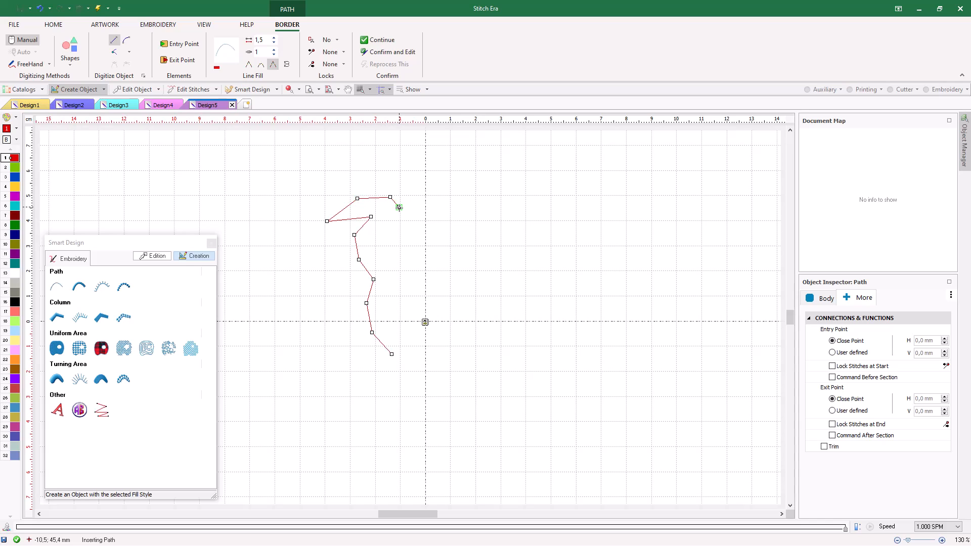
{"action": "left_click", "coordinate": [402, 208]}
{"action": "key", "text": "BackSpace"}
{"action": "key", "text": "BackSpace"}
{"action": "key", "text": "BackSpace"}
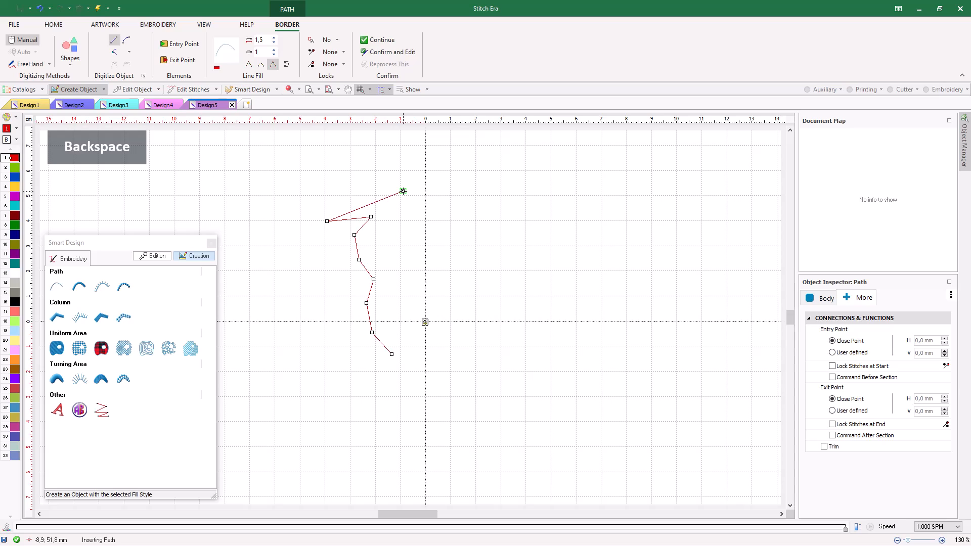
{"action": "key", "text": "BackSpace"}
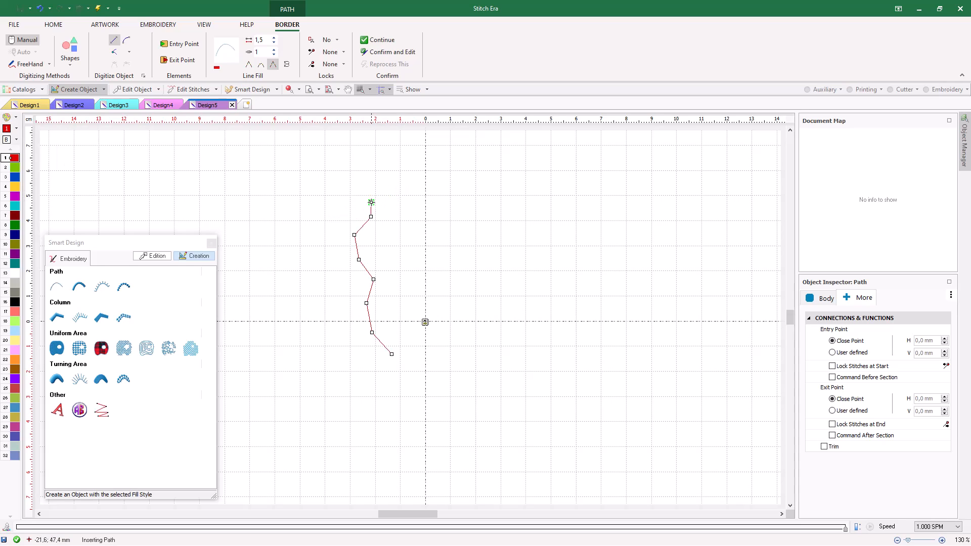
Step: Place two final points above the zigzag and generate the path, about 28 × 68 mm overall
{"action": "left_click", "coordinate": [365, 203]}
{"action": "left_click", "coordinate": [390, 186]}
{"action": "key", "text": "Return"}
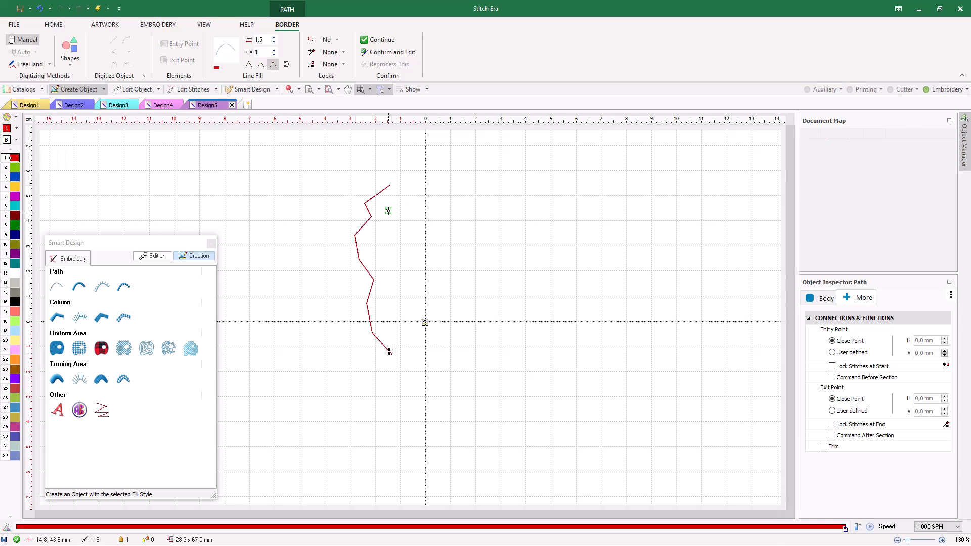
{"action": "scroll", "coordinate": [388, 210], "scroll_direction": "up", "scroll_amount": 3}
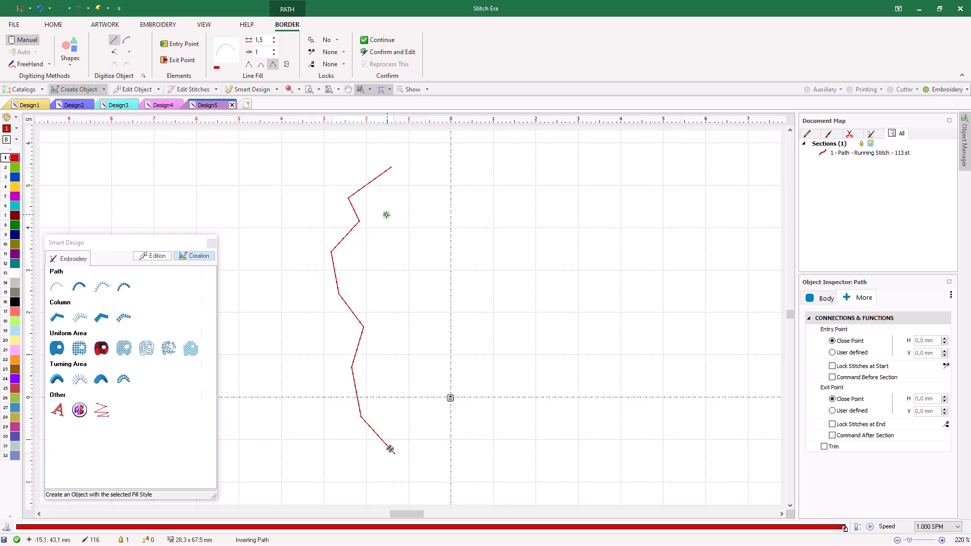
{"action": "scroll", "coordinate": [386, 218], "scroll_direction": "down", "scroll_amount": 3}
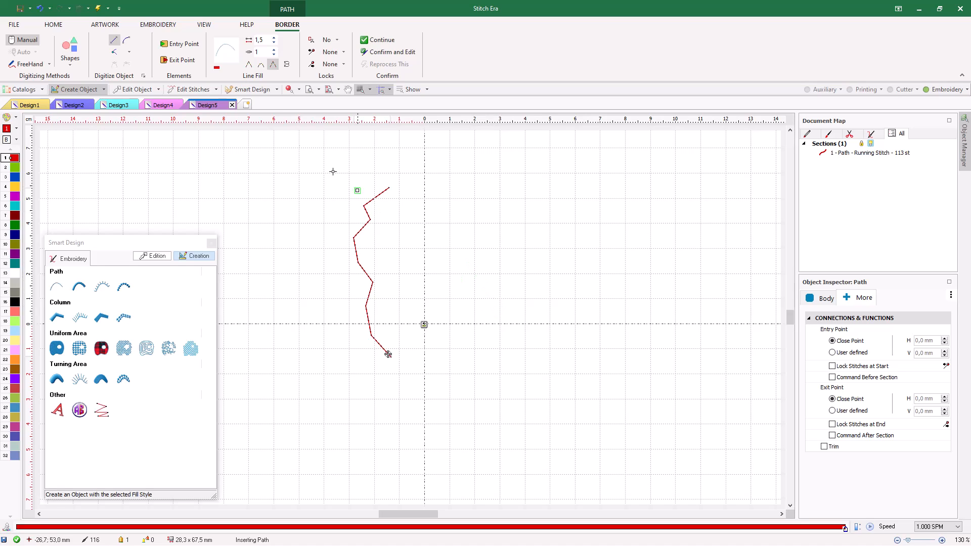
Step: Turn on snapping to the grid and place a second path's first three points as a step right of the origin
{"action": "left_click", "coordinate": [205, 27]}
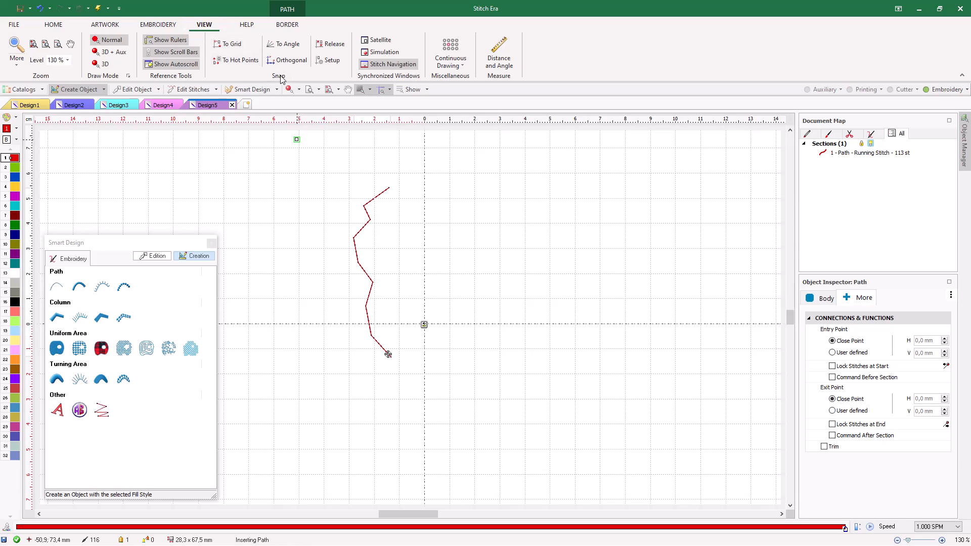
{"action": "left_click", "coordinate": [228, 44]}
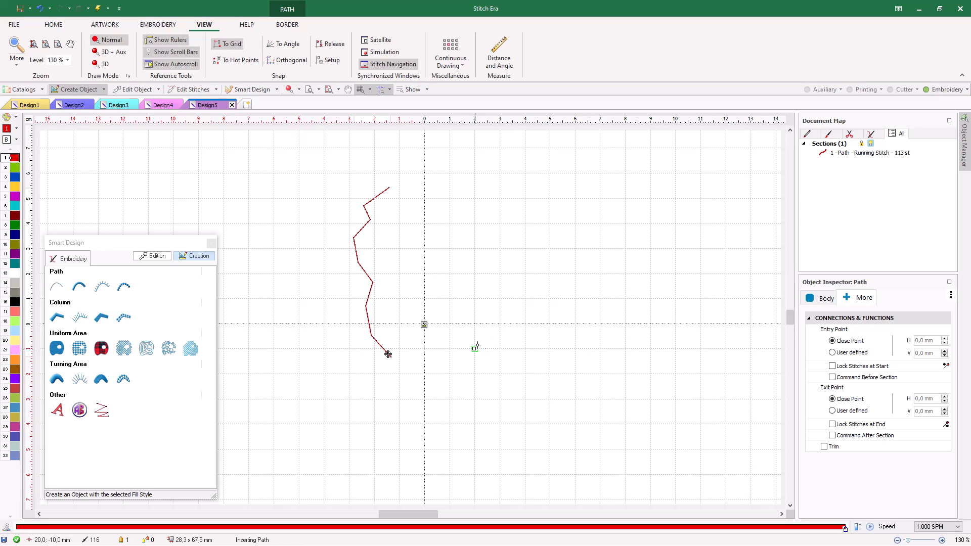
{"action": "left_click", "coordinate": [500, 349]}
{"action": "left_click", "coordinate": [466, 346]}
{"action": "left_click", "coordinate": [458, 323]}
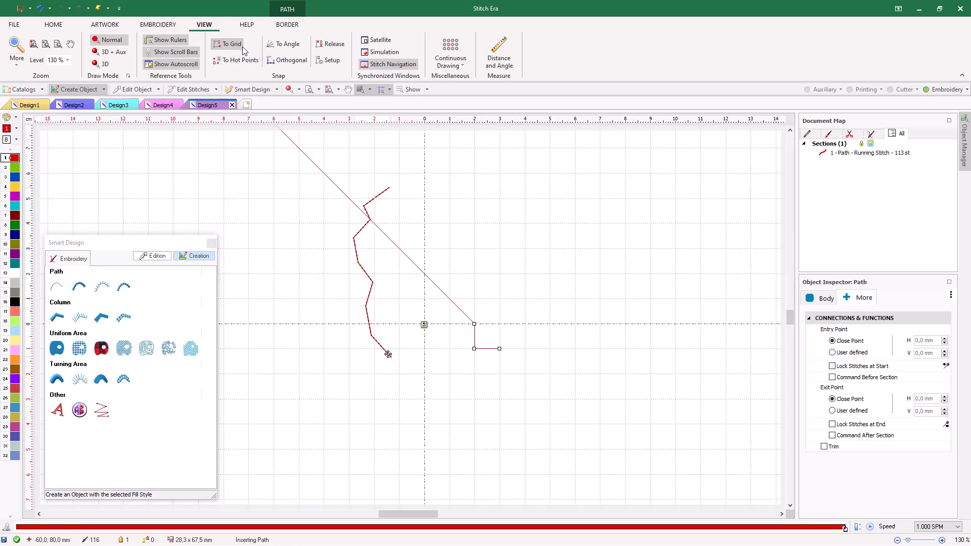
Step: Extend the stepped path with two points using orthogonal snap and one point using angle snap
{"action": "left_click", "coordinate": [286, 60]}
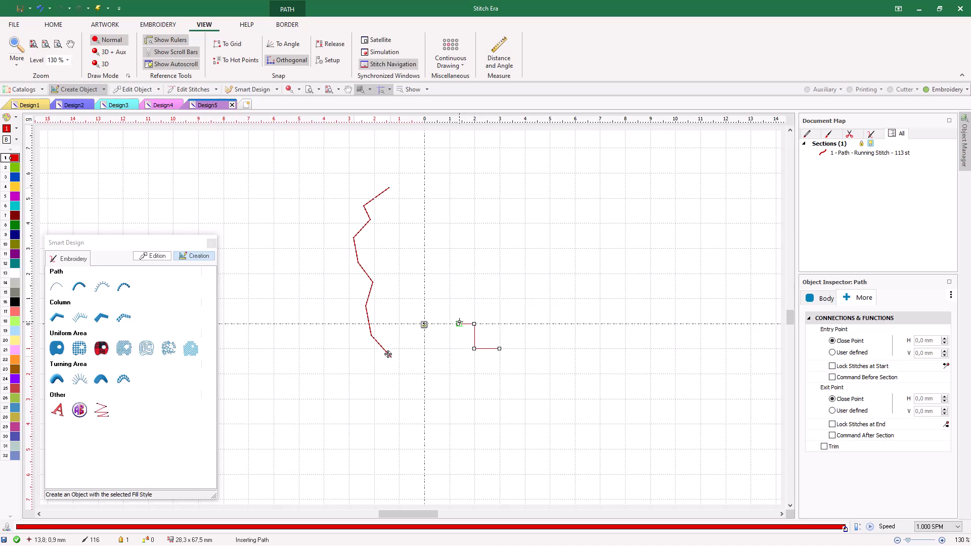
{"action": "left_click", "coordinate": [443, 324]}
{"action": "left_click", "coordinate": [466, 313]}
{"action": "left_click", "coordinate": [284, 44]}
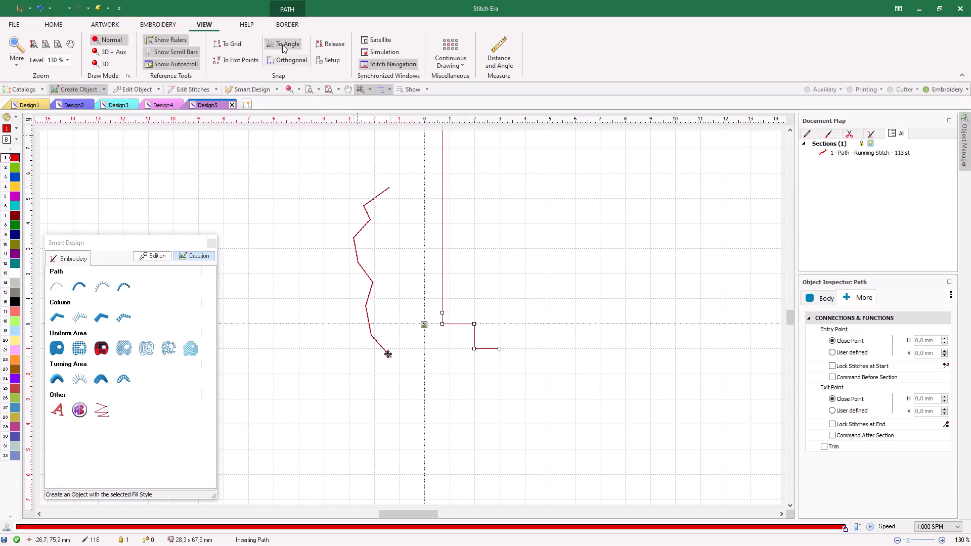
{"action": "left_click", "coordinate": [477, 304]}
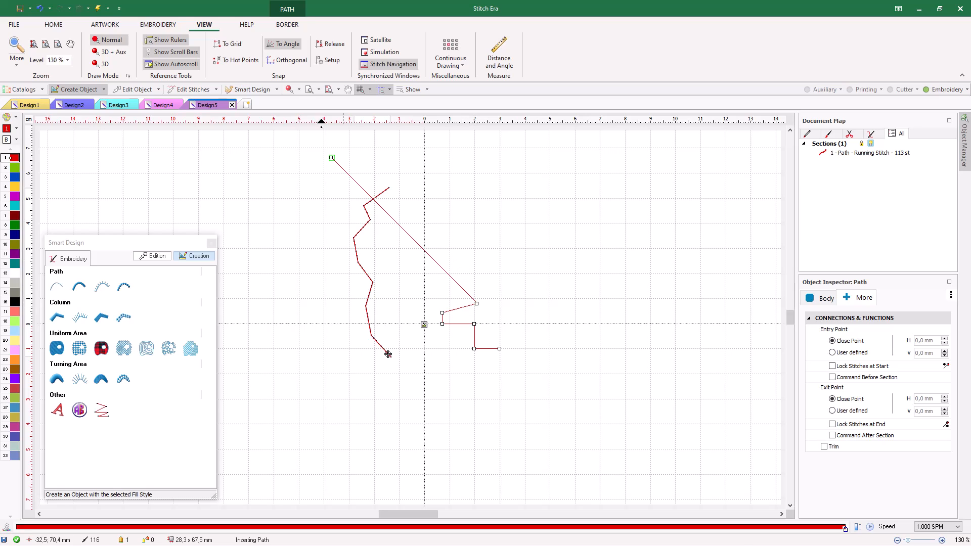
Step: Switch to hot point snapping and add four zigzag points upward to complete the left half of the tree outline
{"action": "left_click", "coordinate": [235, 59]}
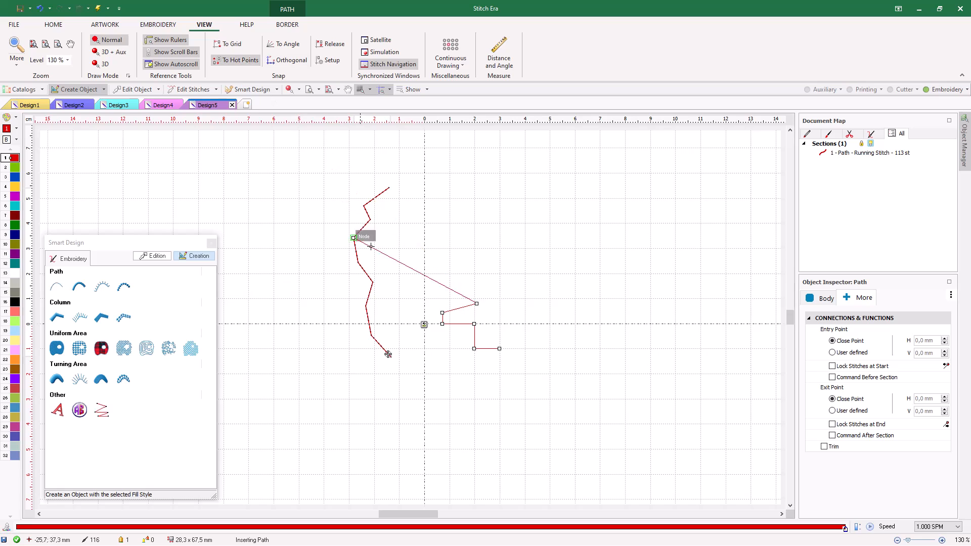
{"action": "scroll", "coordinate": [390, 356], "scroll_direction": "up", "scroll_amount": 5}
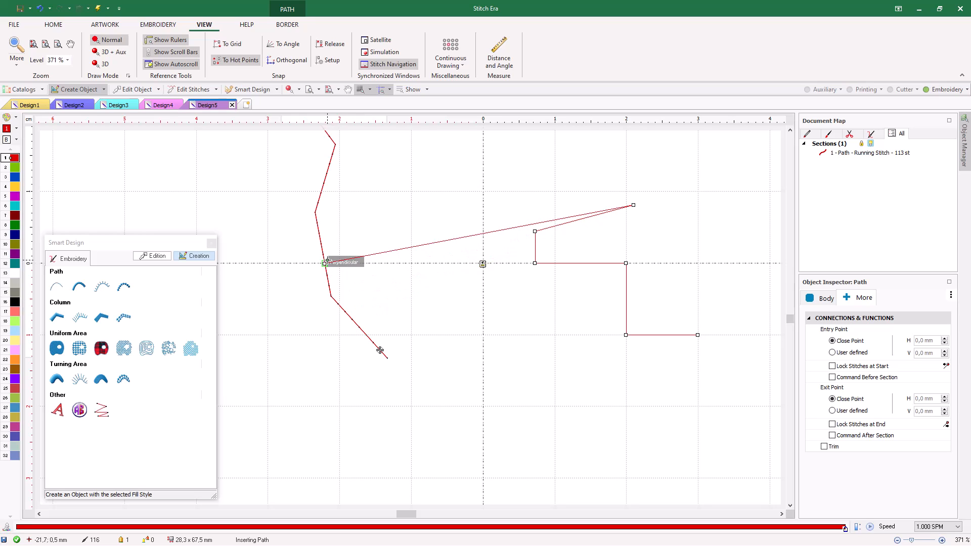
{"action": "scroll", "coordinate": [380, 350], "scroll_direction": "down", "scroll_amount": 3}
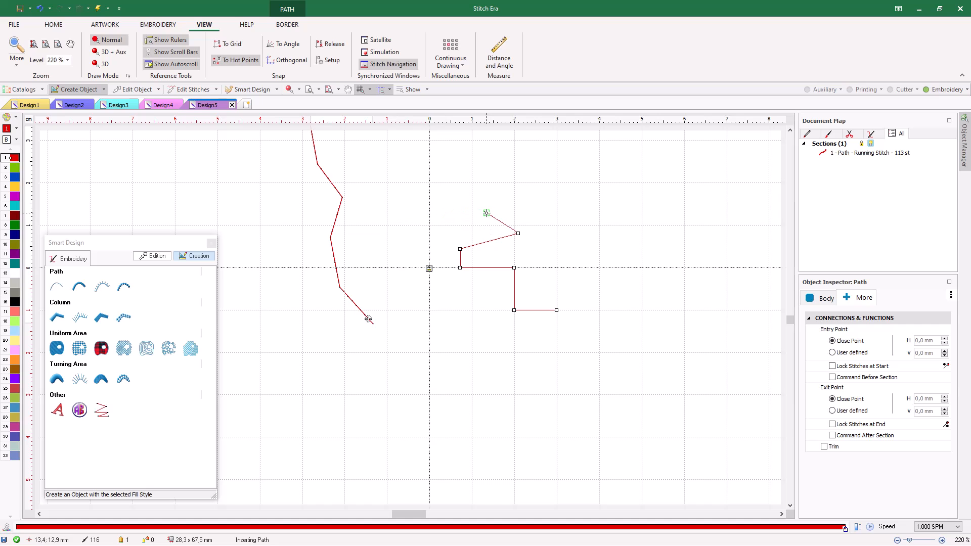
{"action": "scroll", "coordinate": [483, 221], "scroll_direction": "down", "scroll_amount": 3}
{"action": "scroll", "coordinate": [483, 180], "scroll_direction": "up", "scroll_amount": 2}
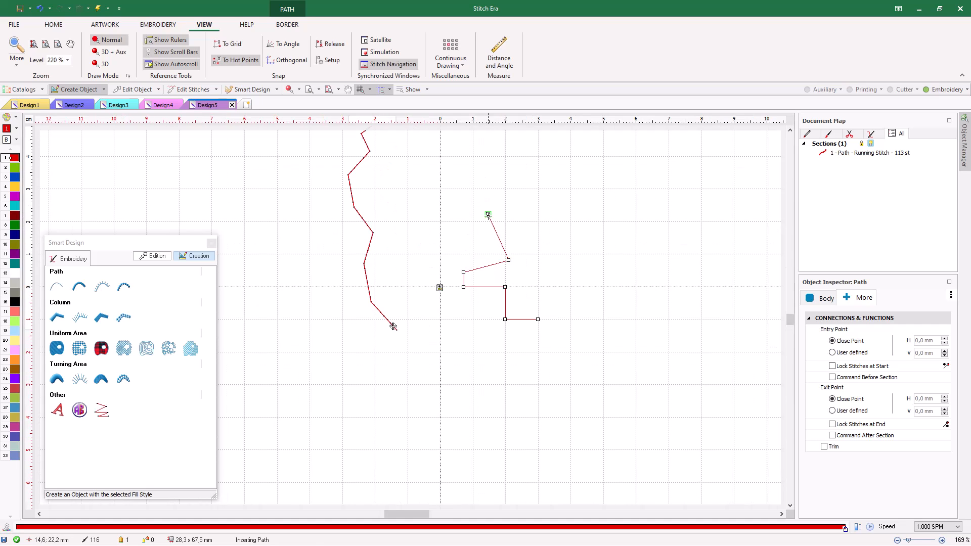
{"action": "left_click", "coordinate": [483, 232]}
{"action": "left_click", "coordinate": [512, 222]}
{"action": "left_click", "coordinate": [496, 196]}
{"action": "left_click", "coordinate": [539, 182]}
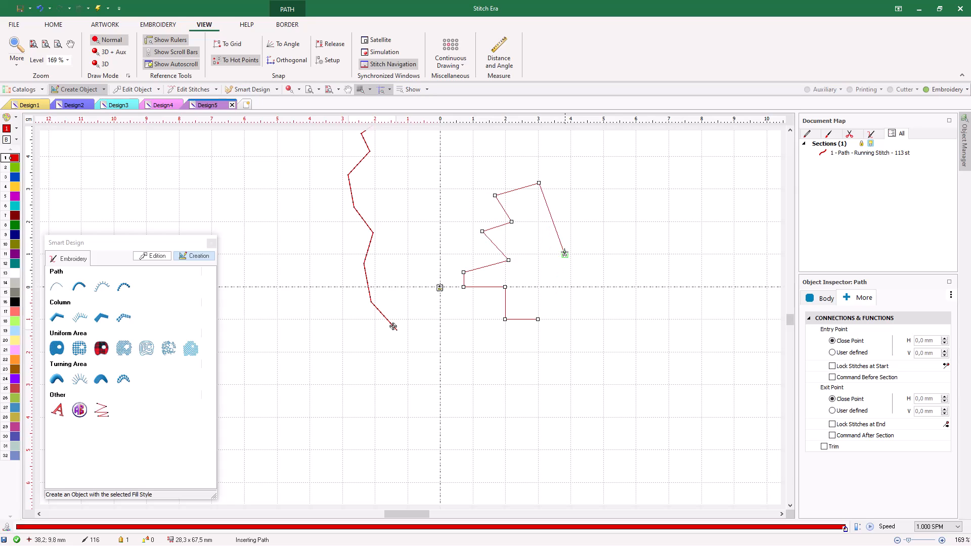
Step: Close the half tree outline with its mirrored shape and generate the path
{"action": "right_click", "coordinate": [560, 196]}
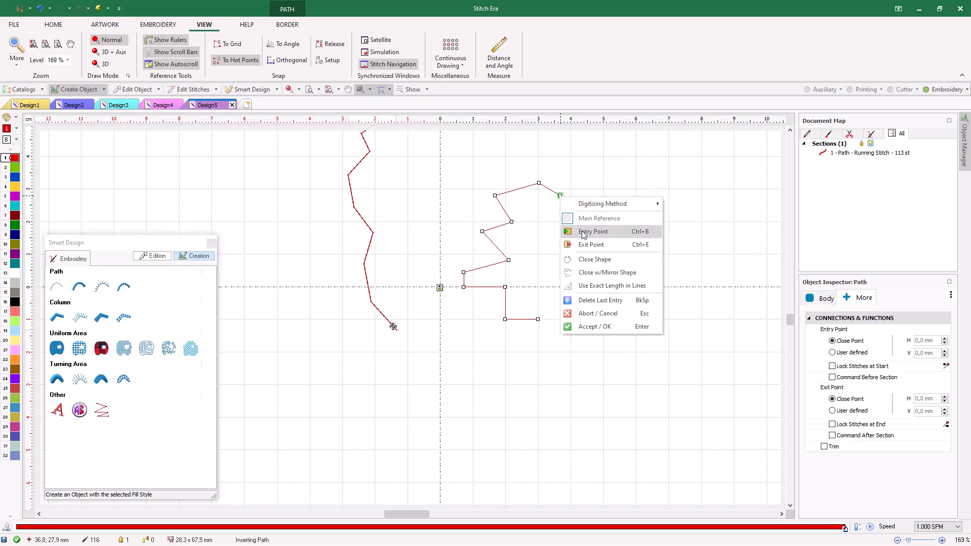
{"action": "left_click", "coordinate": [583, 274]}
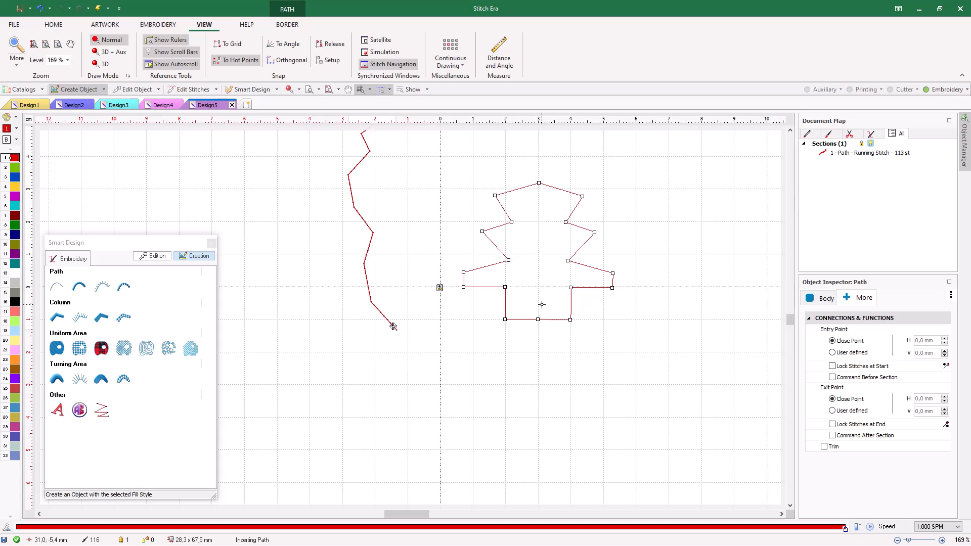
{"action": "key", "text": "Return"}
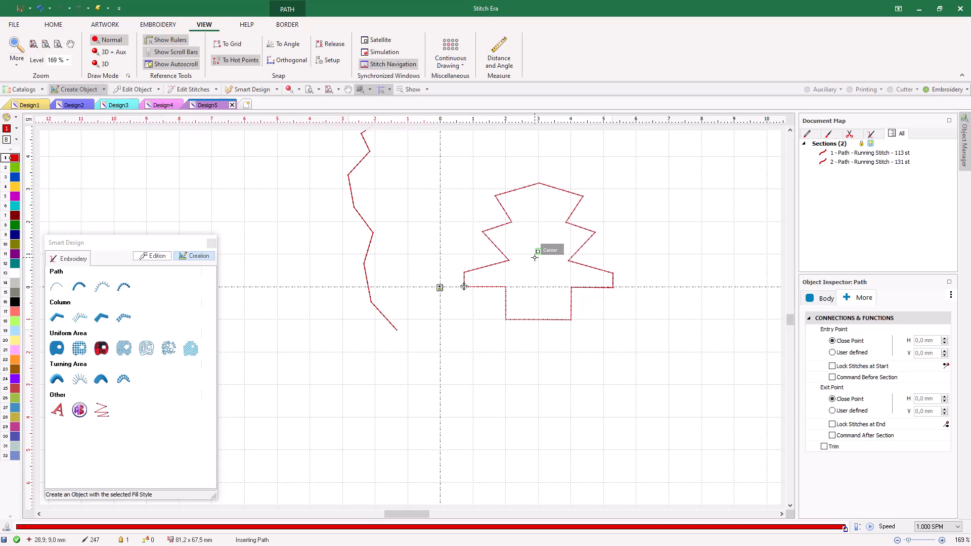
{"action": "scroll", "coordinate": [535, 257], "scroll_direction": "down", "scroll_amount": 3}
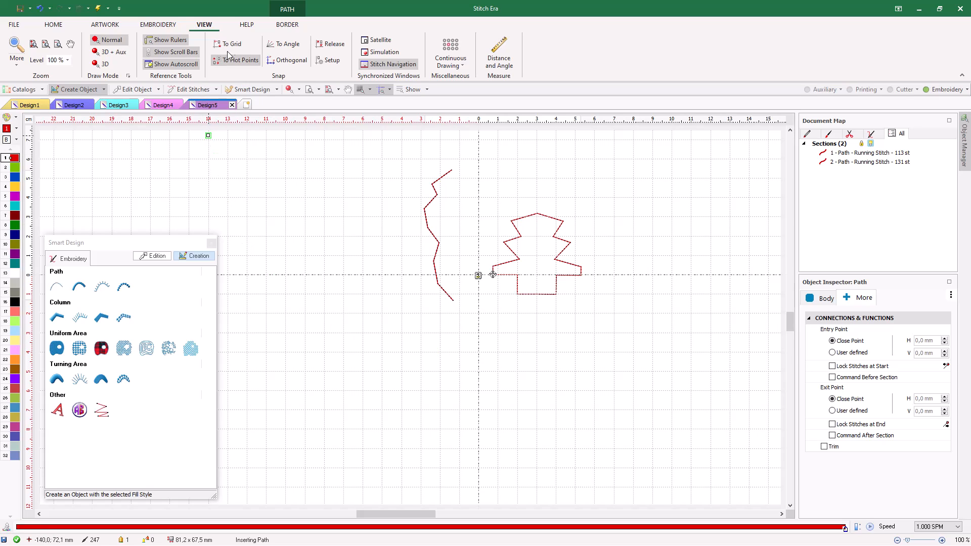
Step: Start a curved path below the zigzag with five curve points forming a wavy rising line
{"action": "left_click", "coordinate": [288, 12]}
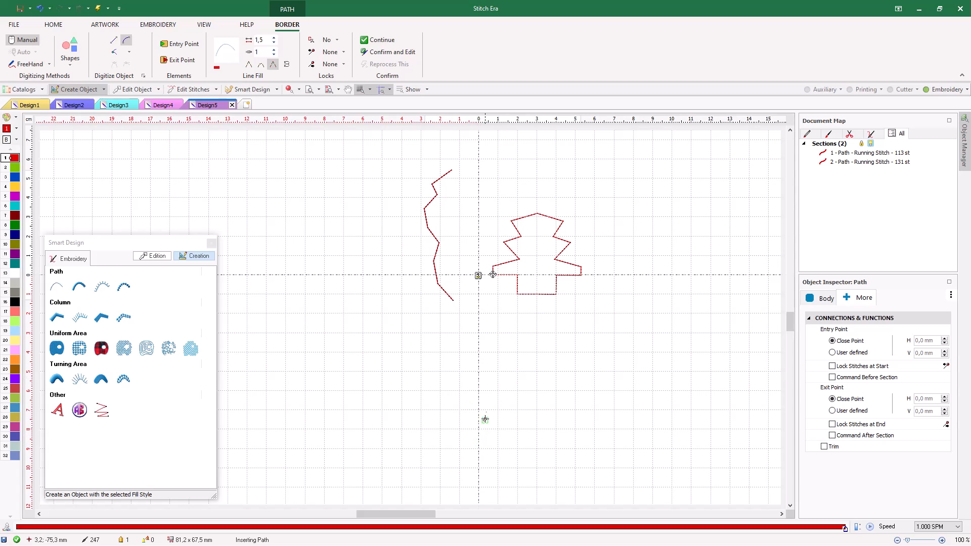
{"action": "left_click", "coordinate": [459, 428]}
{"action": "left_click", "coordinate": [448, 409]}
{"action": "left_click", "coordinate": [451, 387]}
{"action": "left_click", "coordinate": [449, 368]}
{"action": "left_click", "coordinate": [461, 351]}
{"action": "scroll", "coordinate": [469, 351], "scroll_direction": "up", "scroll_amount": 3}
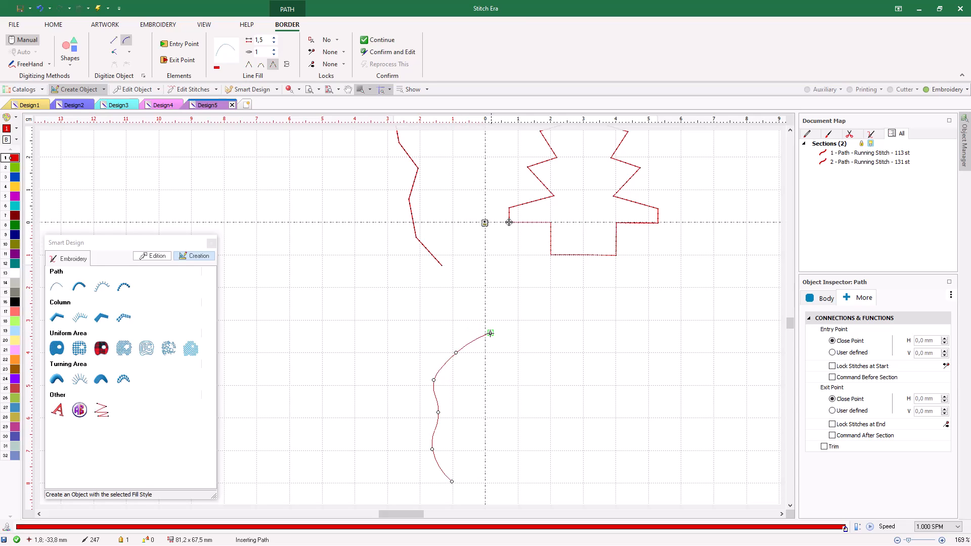
Step: Continue the curve to the right, bend it back down into a hook, and generate the path, about 53 × 54 mm overall
{"action": "left_click", "coordinate": [489, 332]}
{"action": "left_click", "coordinate": [534, 313]}
{"action": "left_click", "coordinate": [587, 306]}
{"action": "left_click", "coordinate": [598, 309]}
{"action": "left_click", "coordinate": [603, 328]}
{"action": "left_click", "coordinate": [598, 340]}
{"action": "left_click", "coordinate": [587, 350]}
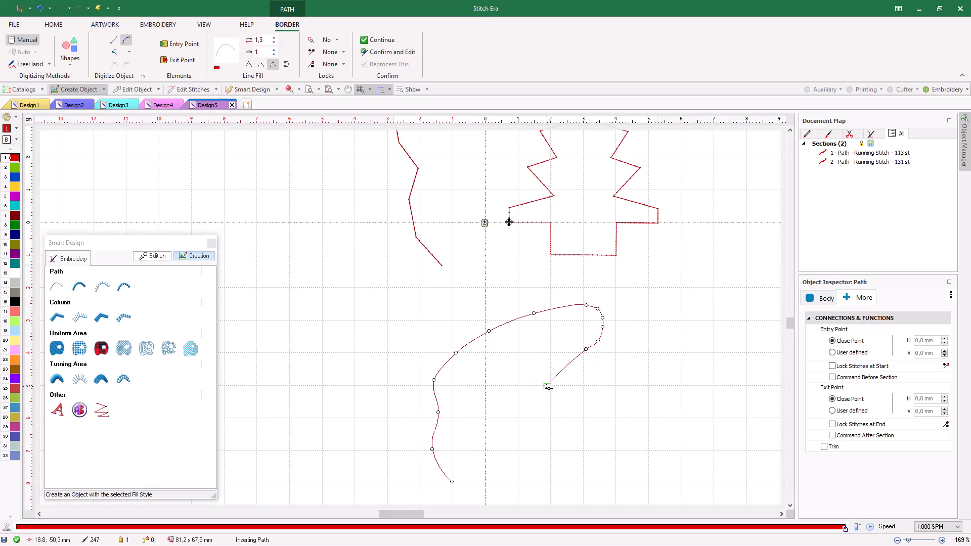
{"action": "left_click", "coordinate": [567, 386]}
{"action": "key", "text": "Return"}
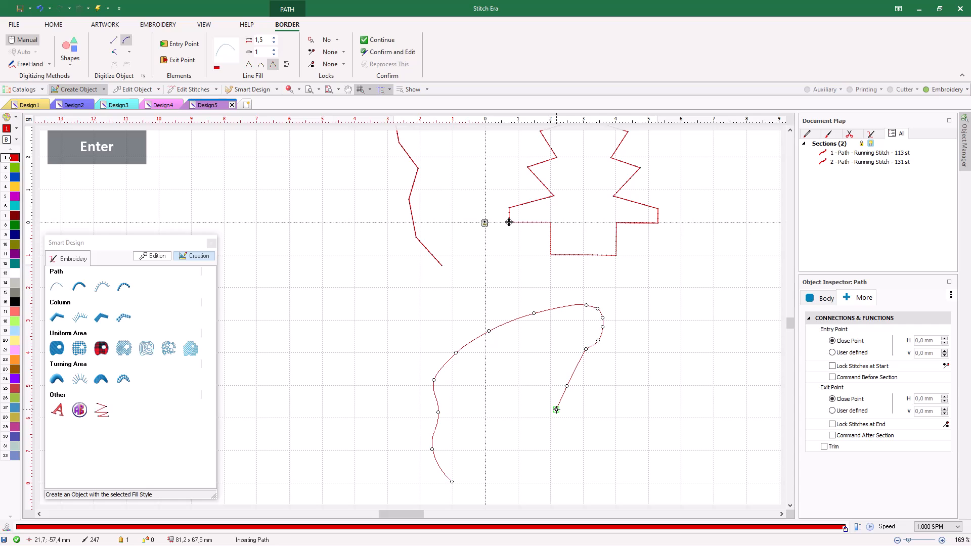
{"action": "scroll", "coordinate": [392, 330], "scroll_direction": "down", "scroll_amount": 2}
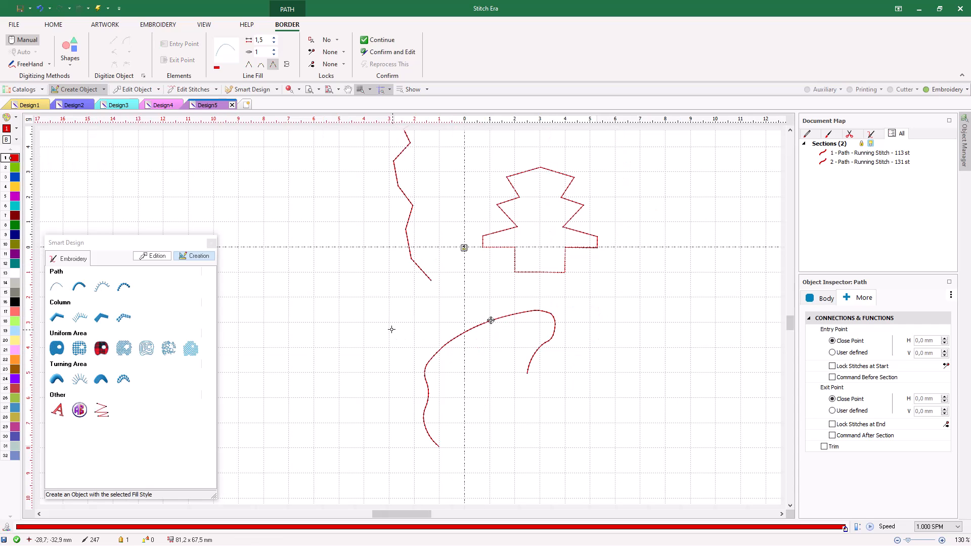
{"action": "scroll", "coordinate": [392, 329], "scroll_direction": "down", "scroll_amount": 2}
{"action": "scroll", "coordinate": [592, 325], "scroll_direction": "up", "scroll_amount": 2}
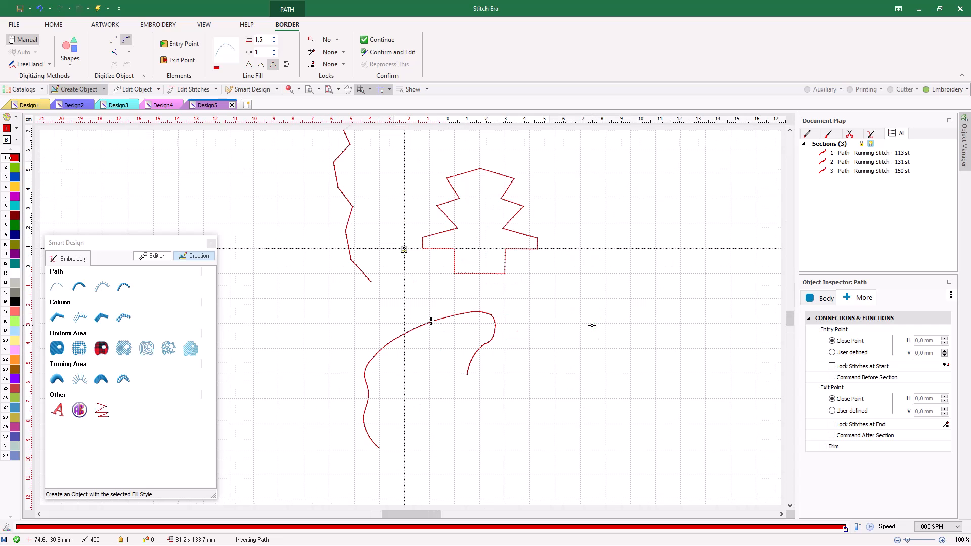
Step: Start an oblong path right of the hook with a left semicircle of curve points and a straight 10 mm upper edge
{"action": "scroll", "coordinate": [577, 326], "scroll_direction": "up", "scroll_amount": 2}
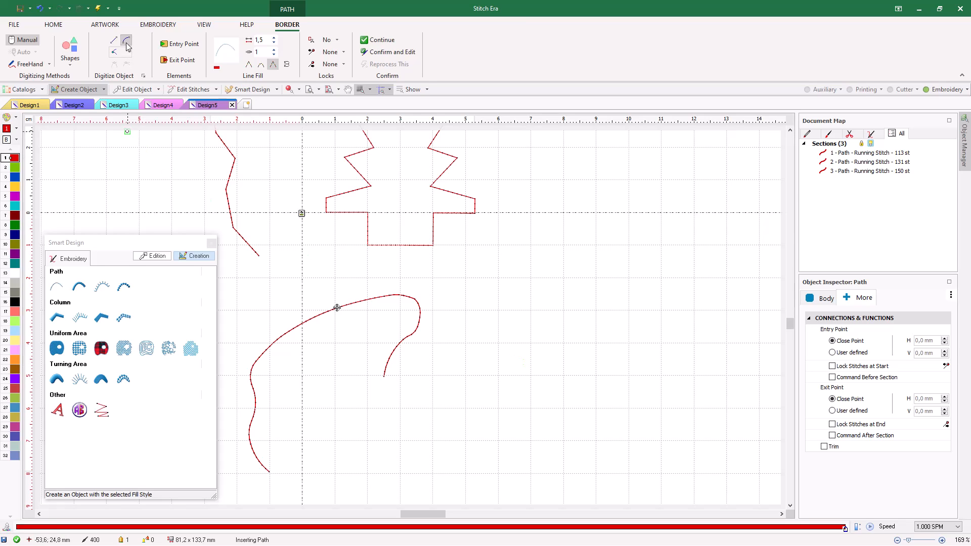
{"action": "left_click", "coordinate": [563, 442]}
{"action": "left_click", "coordinate": [530, 408]}
{"action": "left_click", "coordinate": [565, 375]}
{"action": "key", "text": "shift"}
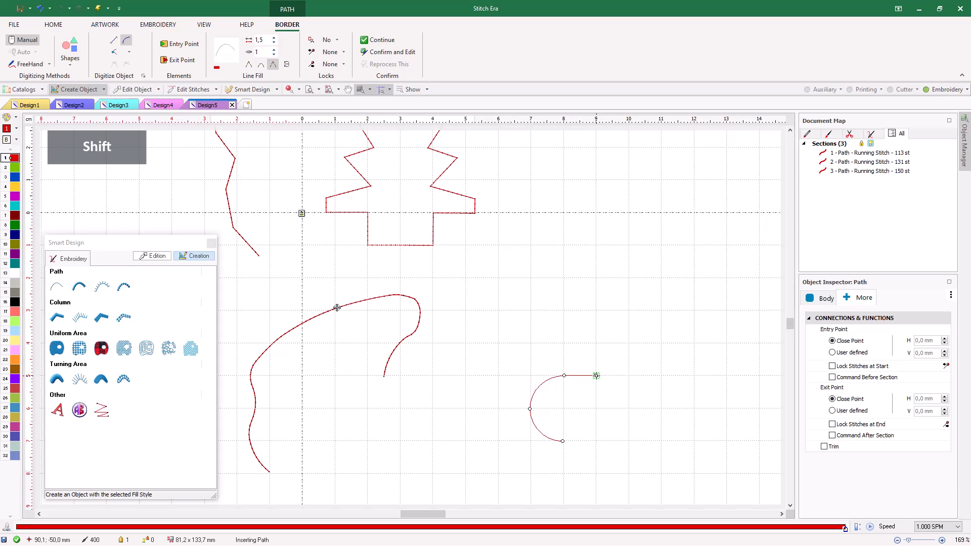
{"action": "left_click", "coordinate": [597, 376], "text": "shift"}
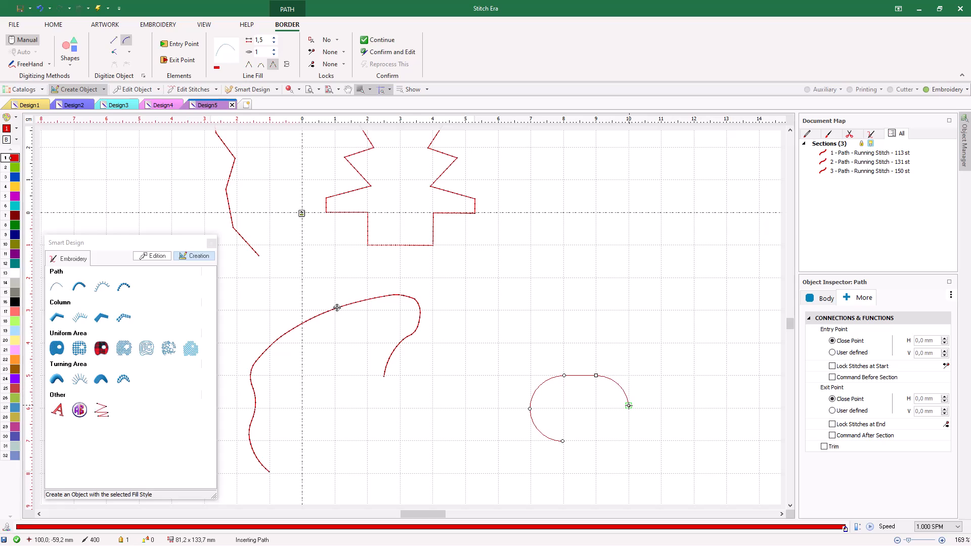
Step: Add the oblong's right semicircle, close it with a straight lower edge, and generate the shape, about 30 × 20 mm
{"action": "left_click", "coordinate": [628, 407]}
{"action": "left_click", "coordinate": [597, 441]}
{"action": "key", "text": "shift"}
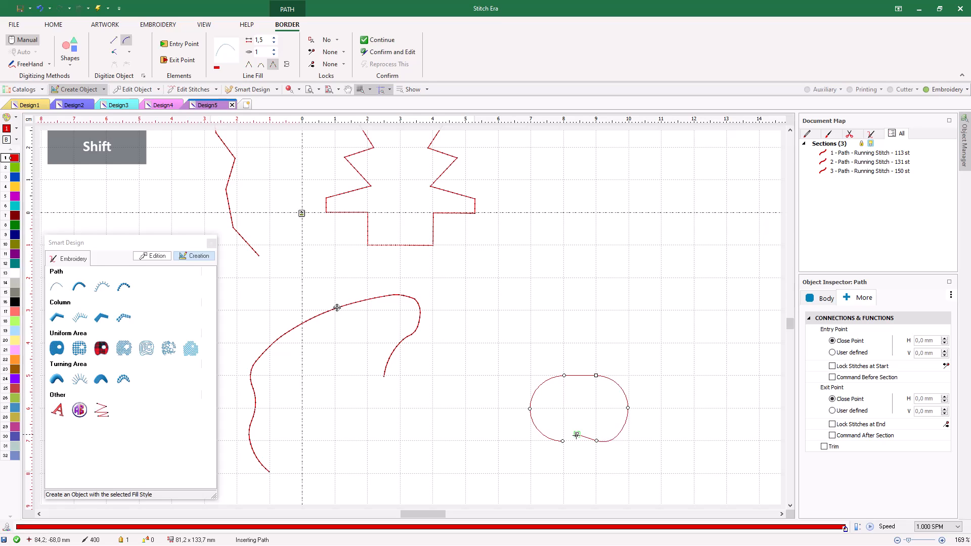
{"action": "left_click", "coordinate": [564, 443]}
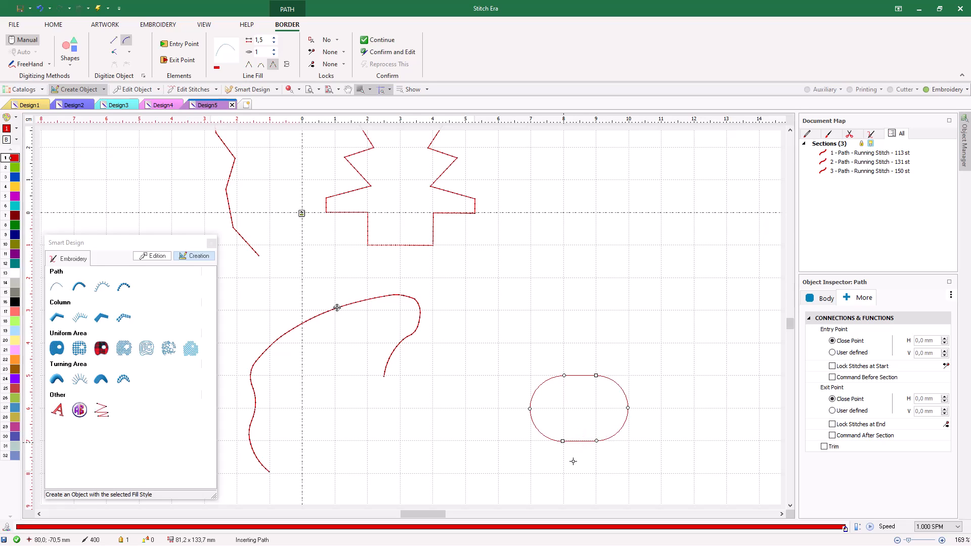
{"action": "key", "text": "Return"}
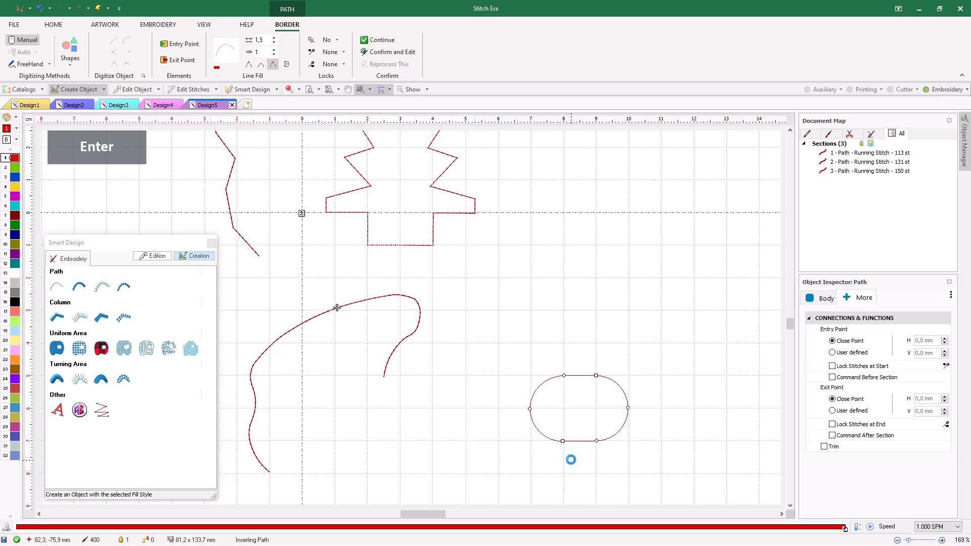
{"action": "scroll", "coordinate": [448, 398], "scroll_direction": "down", "scroll_amount": 1}
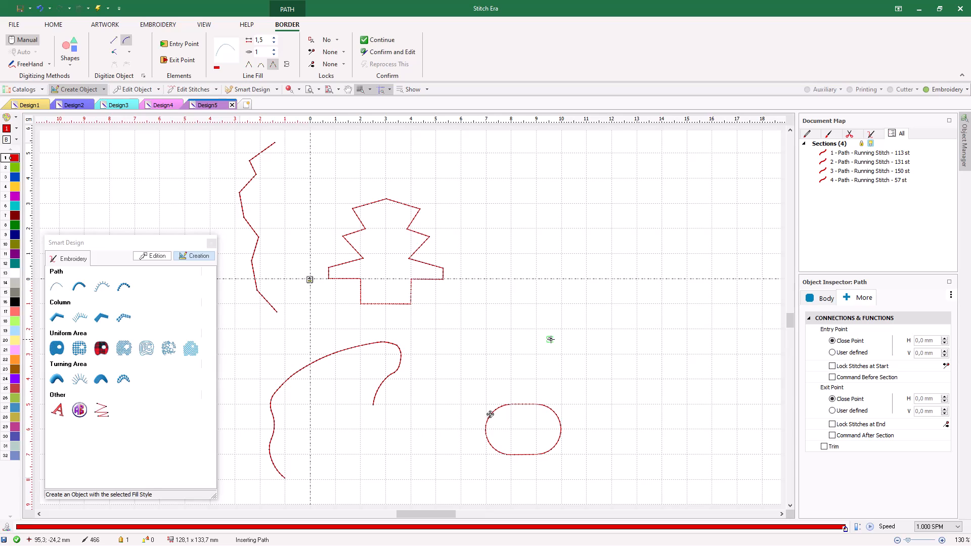
Step: Start a path right of the tree shape with a left arc about 40 mm tall and a concave upper arc about 40 mm wide, with corner points between arcs
{"action": "scroll", "coordinate": [529, 334], "scroll_direction": "up", "scroll_amount": 1}
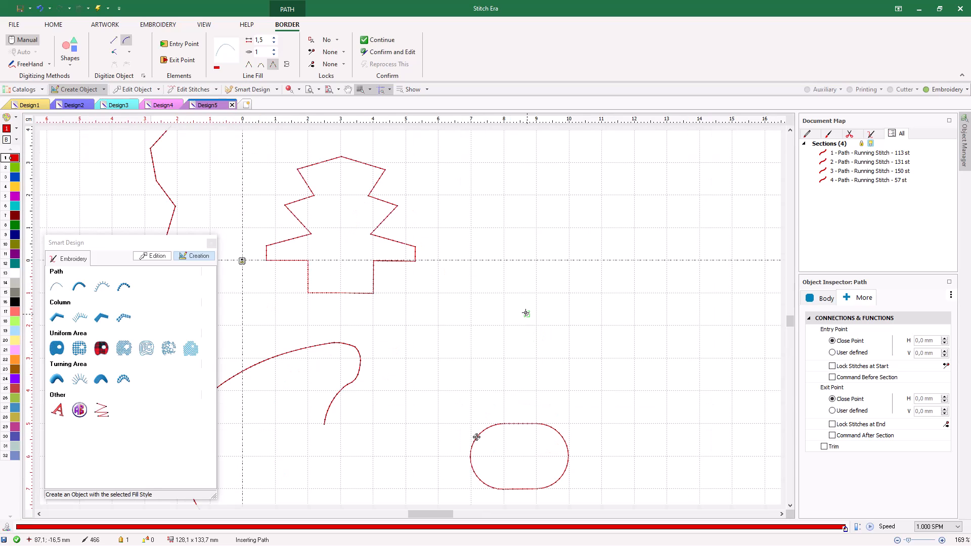
{"action": "scroll", "coordinate": [494, 295], "scroll_direction": "down", "scroll_amount": 1}
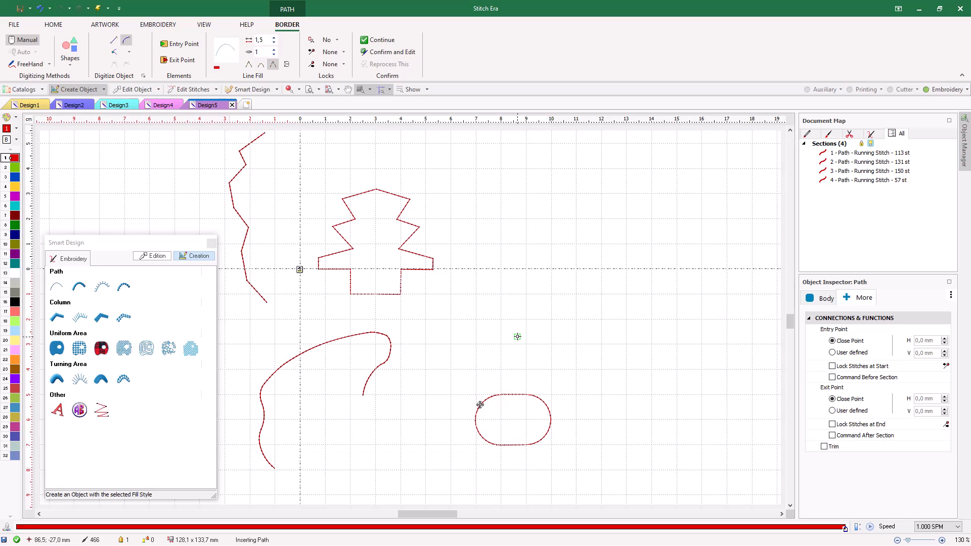
{"action": "left_click", "coordinate": [526, 344]}
{"action": "left_click", "coordinate": [501, 294]}
{"action": "key", "text": "ctrl"}
{"action": "left_click", "coordinate": [525, 244], "text": "ctrl"}
{"action": "left_click", "coordinate": [575, 269]}
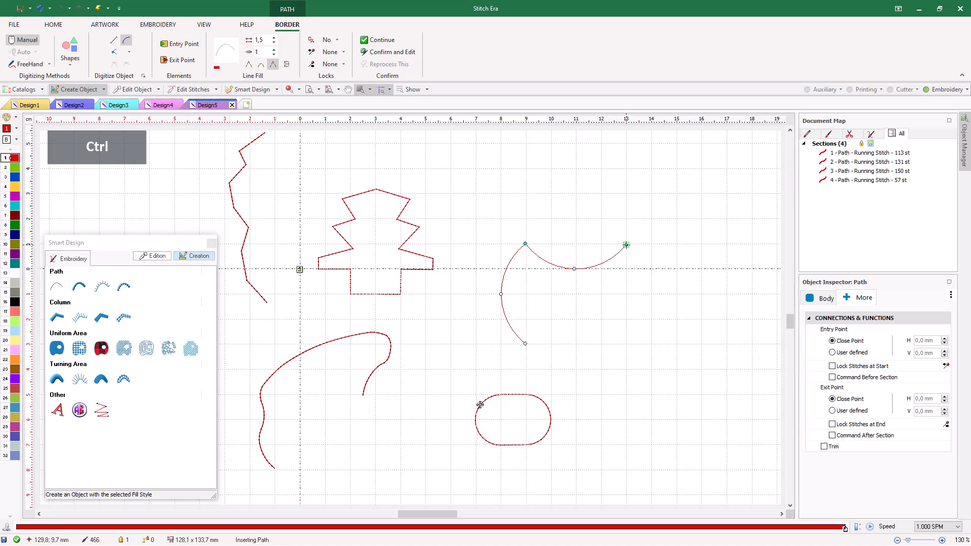
{"action": "left_click", "coordinate": [626, 245], "text": "ctrl"}
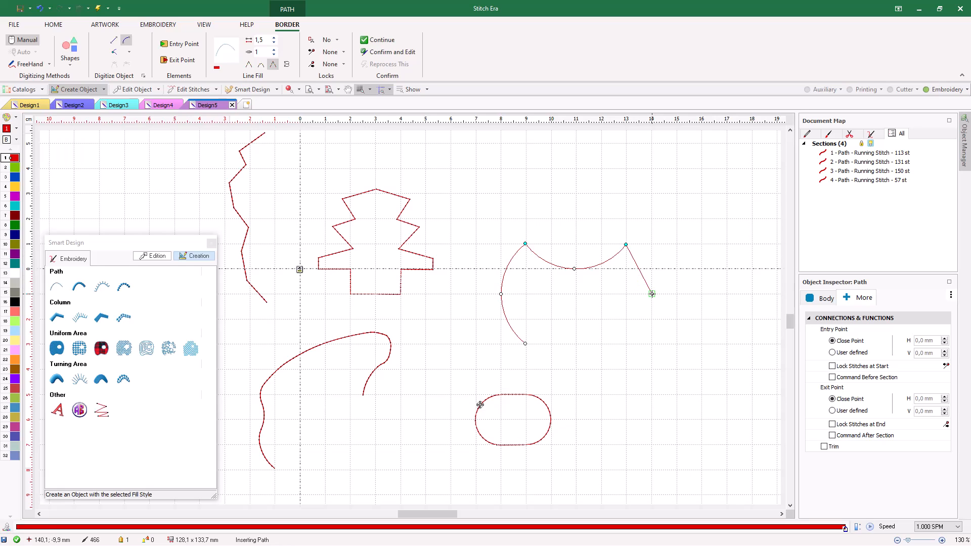
Step: Add the right arc and a straight-sided lower notch about 20 mm wide inside, close the path, and generate the shape, about 60 × 40 mm
{"action": "left_click", "coordinate": [651, 294]}
{"action": "left_click", "coordinate": [625, 345]}
{"action": "left_click", "coordinate": [601, 318]}
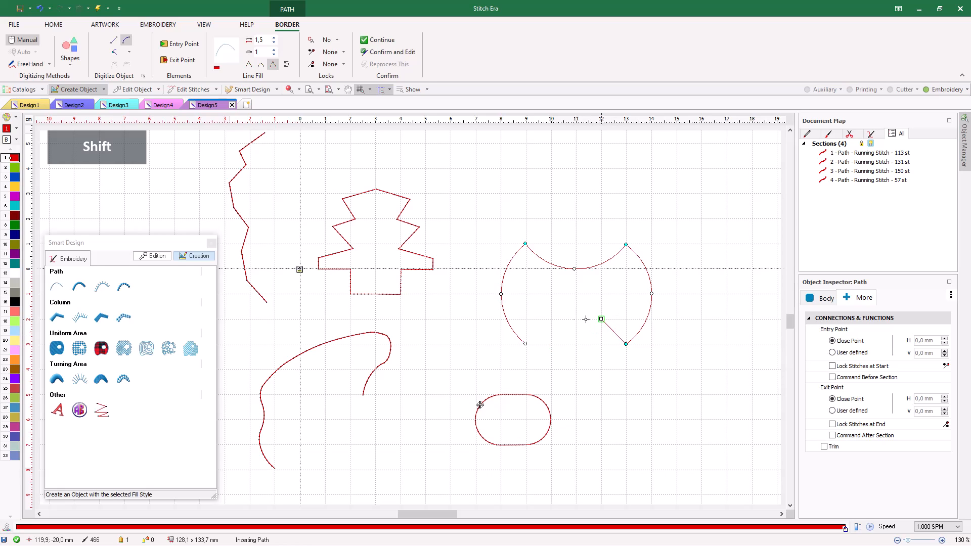
{"action": "left_click", "coordinate": [551, 319], "text": "ctrl+shift"}
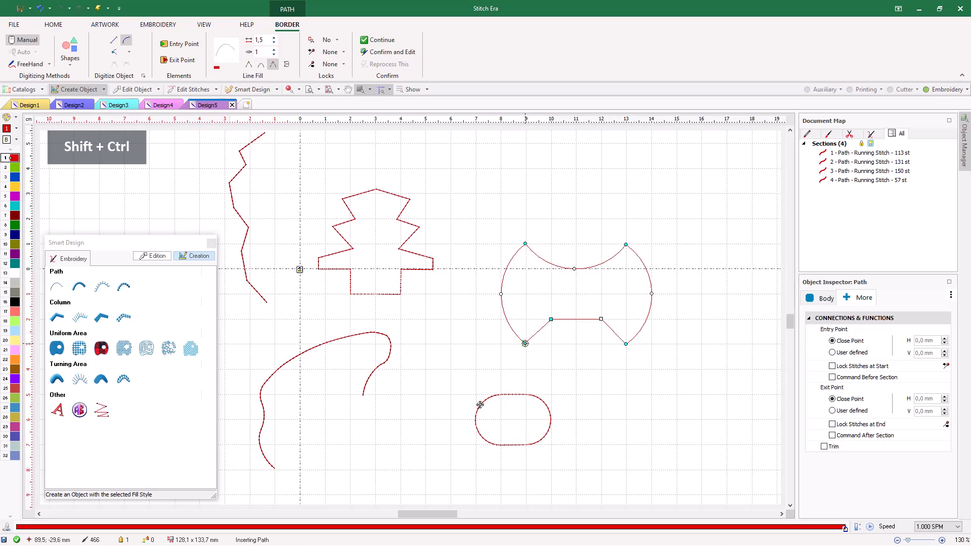
{"action": "left_click", "coordinate": [525, 344], "text": "ctrl+shift"}
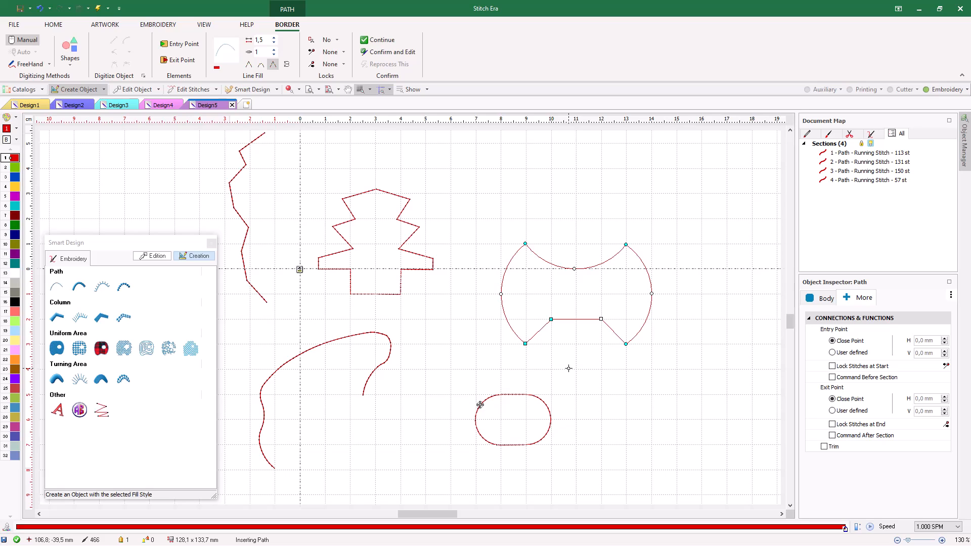
{"action": "key", "text": "Return"}
Step: Choose the zig-zag path fill with density 5 and width 4, and set straight segments for digitizing
{"action": "scroll", "coordinate": [478, 352], "scroll_direction": "down", "scroll_amount": 3}
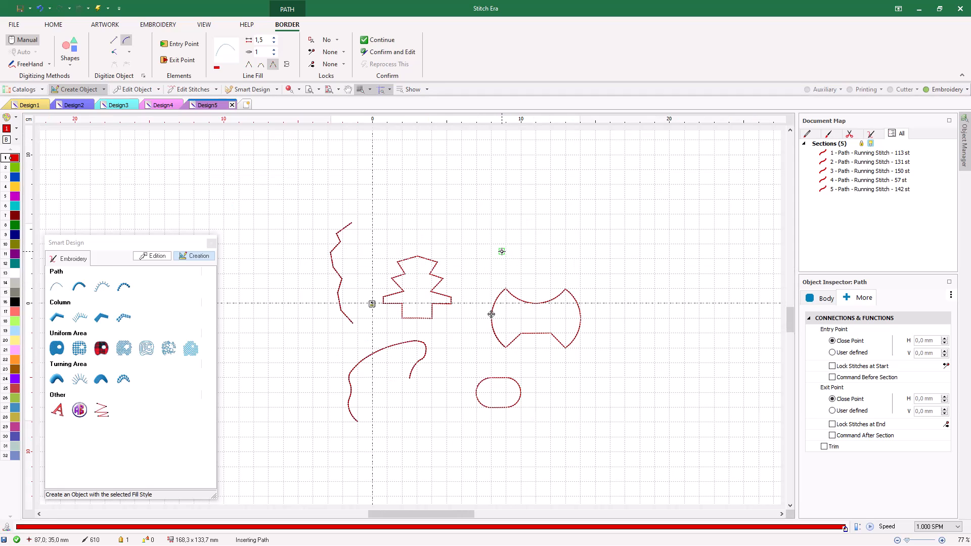
{"action": "scroll", "coordinate": [482, 259], "scroll_direction": "up", "scroll_amount": 3}
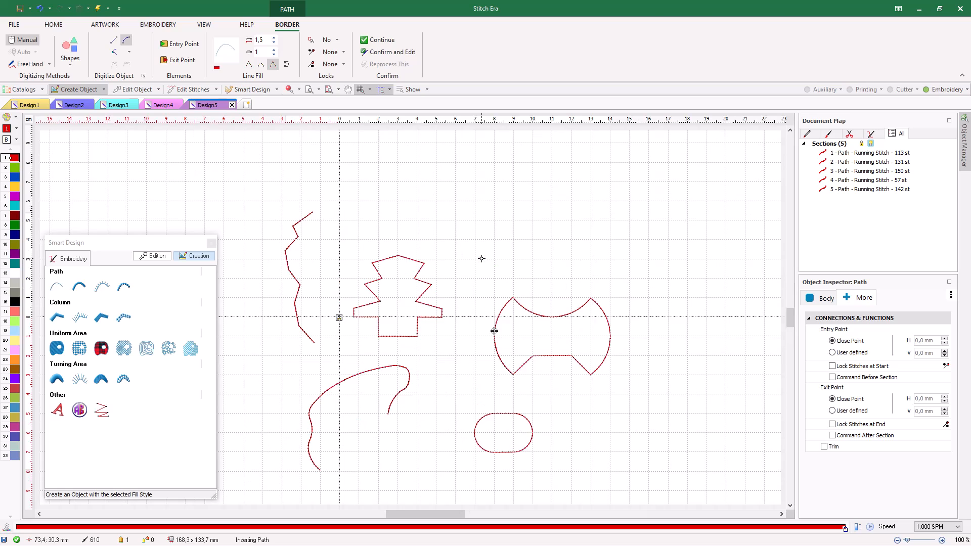
{"action": "left_click", "coordinate": [79, 287]}
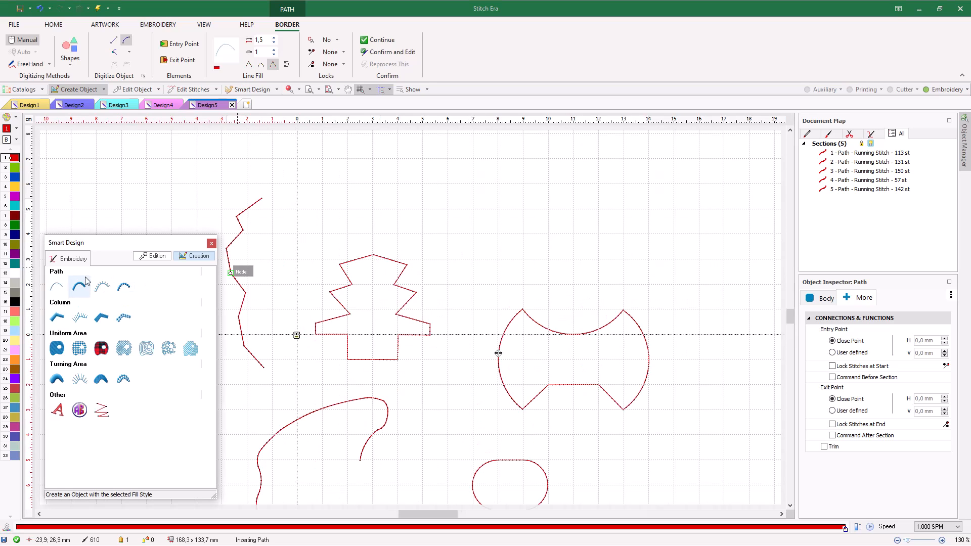
{"action": "left_click", "coordinate": [258, 40]}
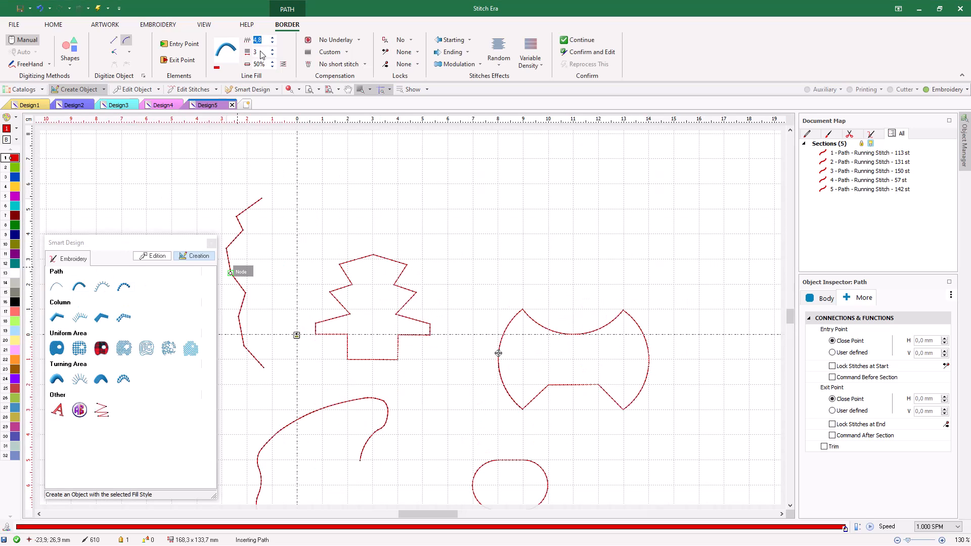
{"action": "type", "text": "5"}
{"action": "left_click", "coordinate": [114, 40]}
Step: Draw and generate an L-shaped zig-zag path with arms about 20 mm long above the notched shape, and display the Simulation window
{"action": "left_click", "coordinate": [498, 283]}
{"action": "left_click", "coordinate": [498, 234]}
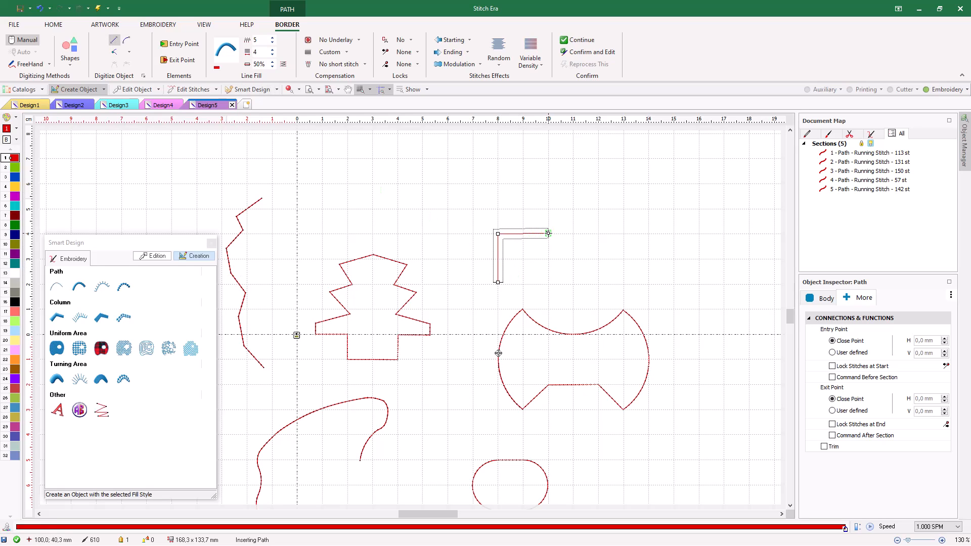
{"action": "right_click", "coordinate": [549, 234]}
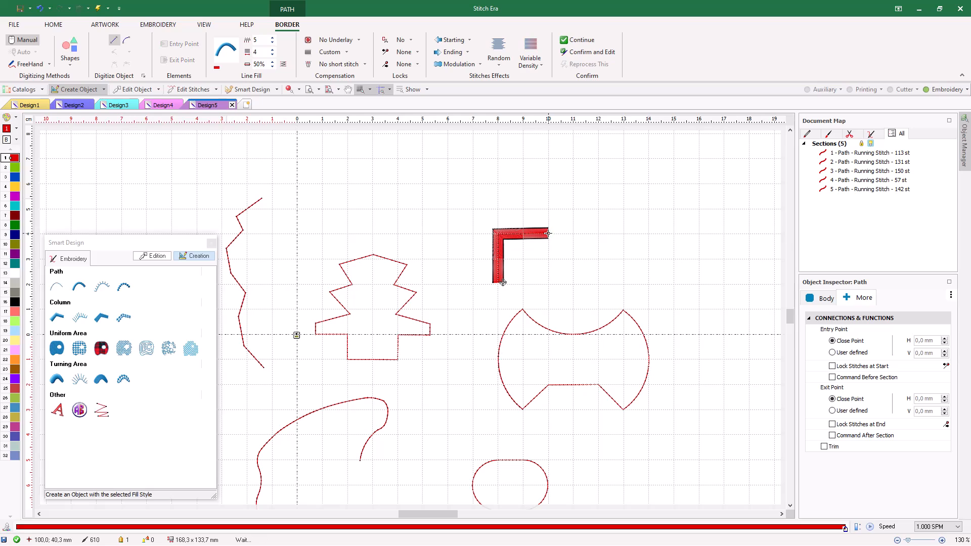
{"action": "left_click", "coordinate": [204, 25]}
{"action": "left_click", "coordinate": [380, 52]}
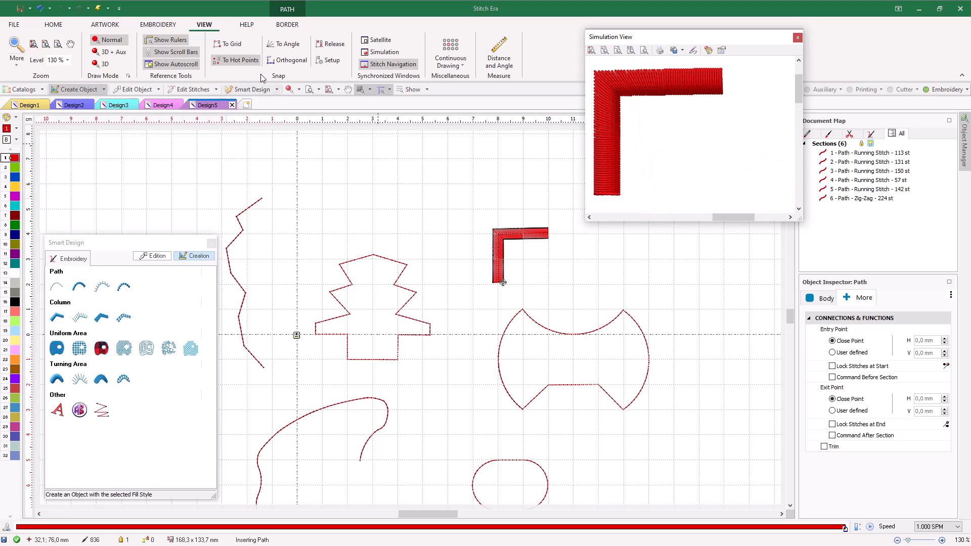
Step: Edit the L-shaped zig-zag path and move its right end point so the upper arm is level
{"action": "left_click", "coordinate": [134, 90]}
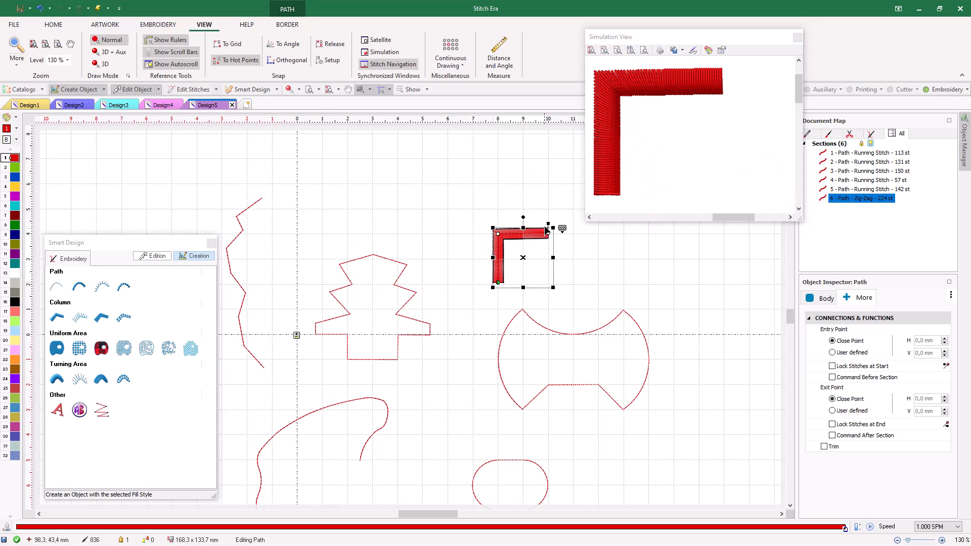
{"action": "scroll", "coordinate": [544, 225], "scroll_direction": "up", "scroll_amount": 1}
{"action": "scroll", "coordinate": [547, 230], "scroll_direction": "up", "scroll_amount": 1}
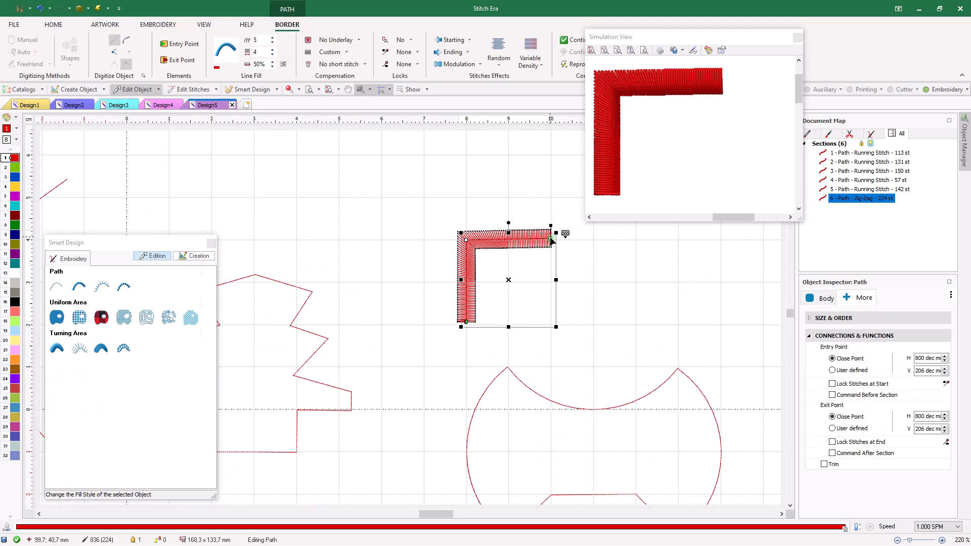
{"action": "mouse_move", "coordinate": [551, 237]}
{"action": "left_mouse_down"}
{"action": "mouse_move", "coordinate": [538, 292]}
{"action": "mouse_move", "coordinate": [511, 312]}
{"action": "mouse_move", "coordinate": [535, 295]}
{"action": "mouse_move", "coordinate": [549, 239]}
{"action": "left_mouse_up"}
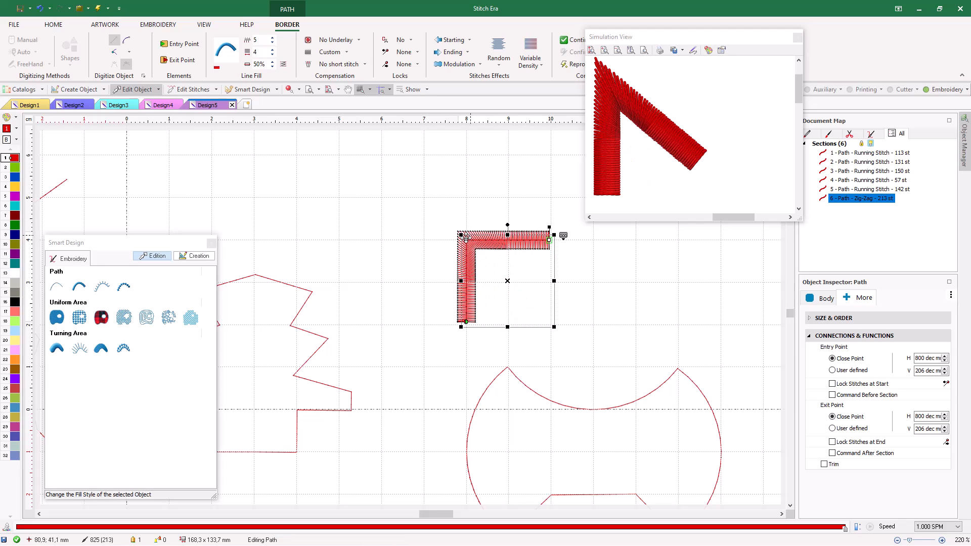
Step: Set the zig-zag path's corner point to Corner Mittered, move its right end point inward and down to tilt the arm, and deselect the path
{"action": "left_click", "coordinate": [115, 55]}
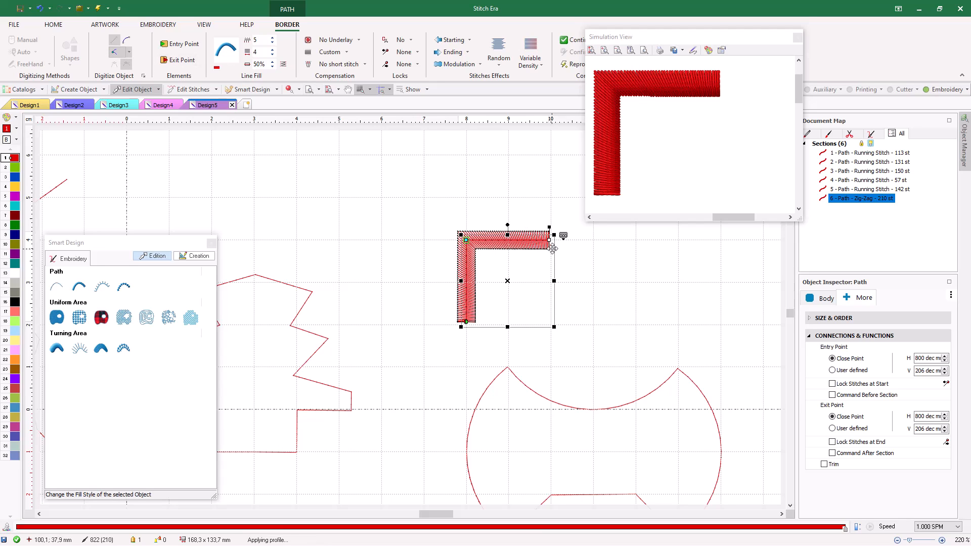
{"action": "mouse_move", "coordinate": [551, 241]}
{"action": "left_mouse_down"}
{"action": "mouse_move", "coordinate": [538, 287]}
{"action": "mouse_move", "coordinate": [514, 309]}
{"action": "mouse_move", "coordinate": [538, 270]}
{"action": "mouse_move", "coordinate": [541, 239]}
{"action": "left_mouse_up"}
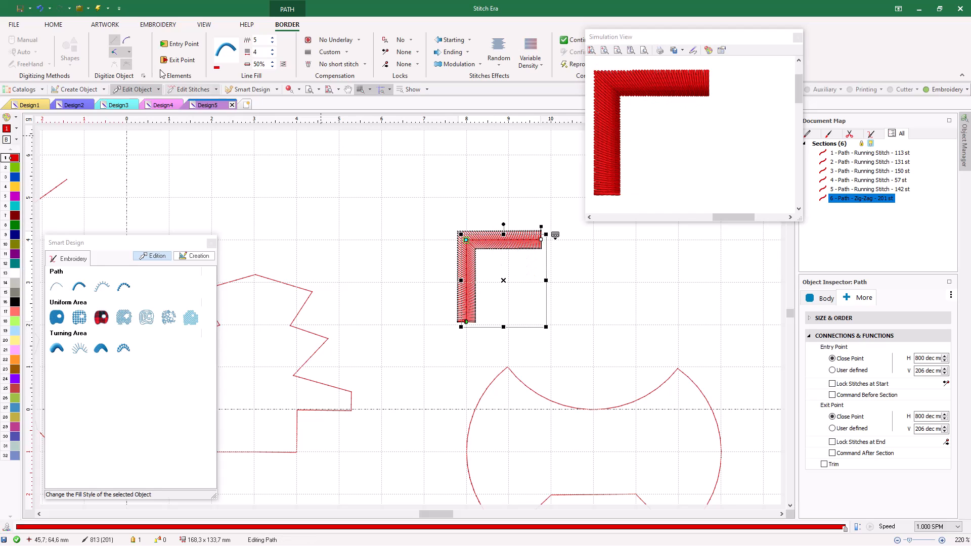
{"action": "left_click", "coordinate": [129, 53]}
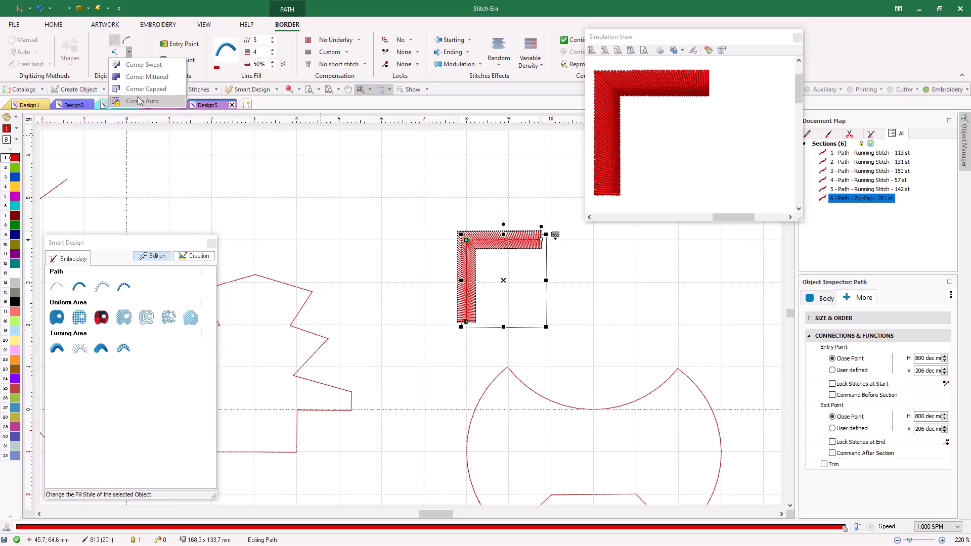
{"action": "left_click", "coordinate": [168, 77]}
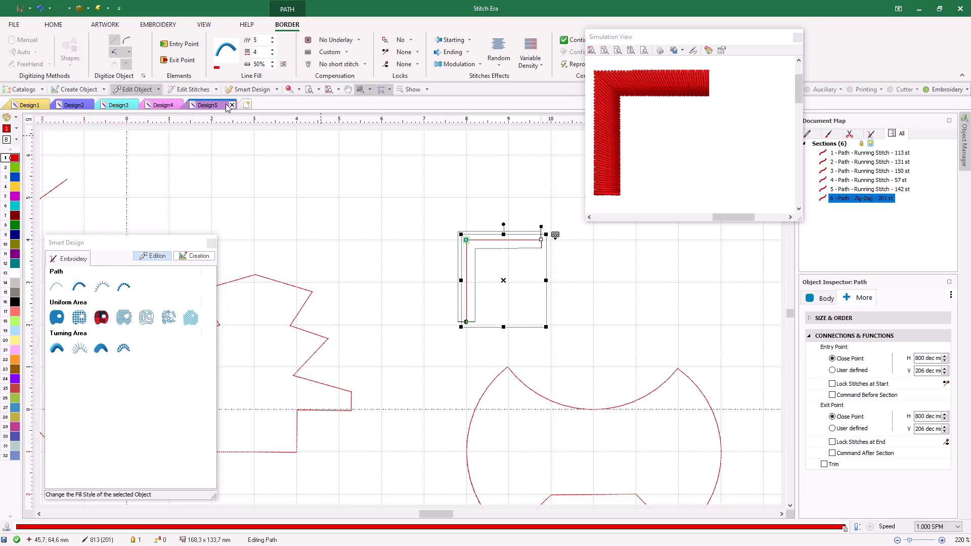
{"action": "left_click_drag", "start_coordinate": [543, 241], "coordinate": [540, 262]}
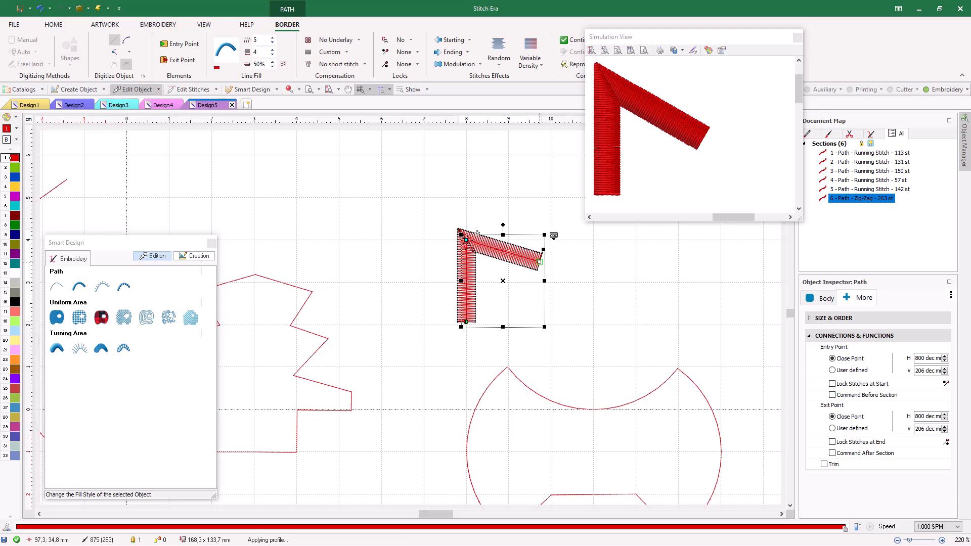
{"action": "scroll", "coordinate": [469, 229], "scroll_direction": "down", "scroll_amount": 1}
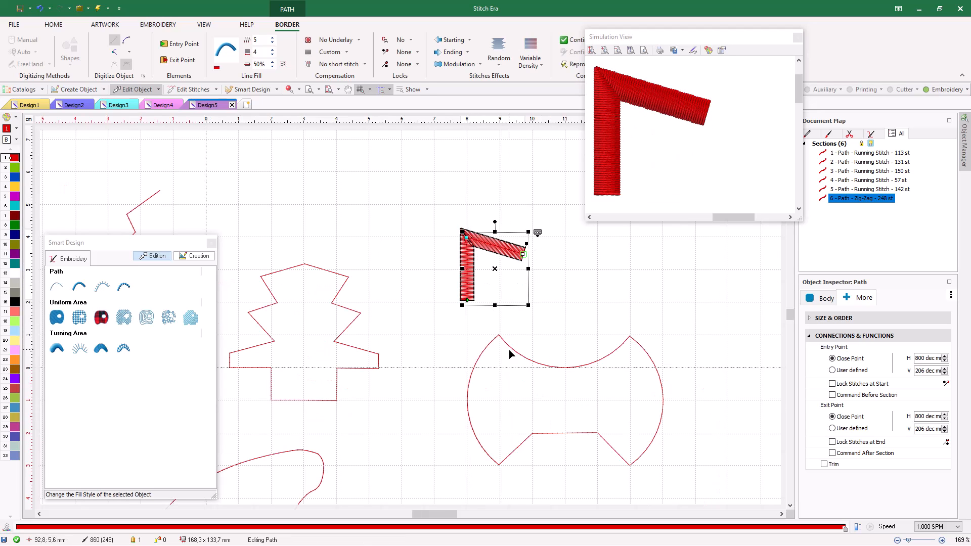
{"action": "left_click", "coordinate": [543, 310]}
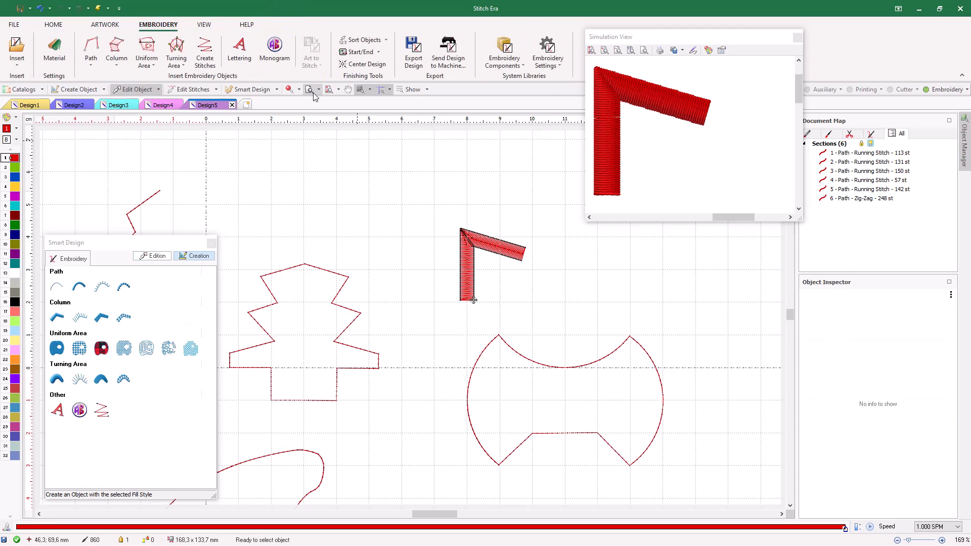
Step: Create a new design and insert the catalog image ASR-025 at the centre of the work area
{"action": "left_click", "coordinate": [330, 90]}
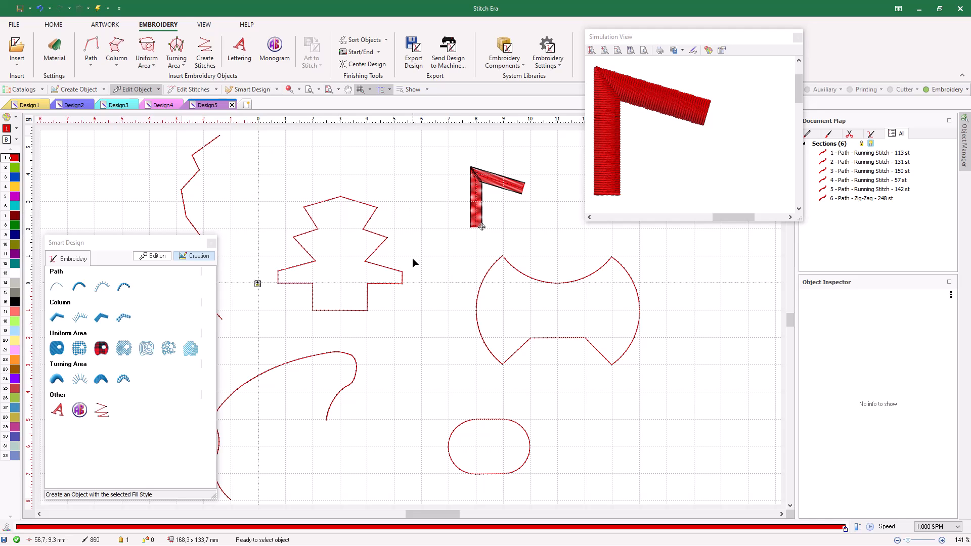
{"action": "scroll", "coordinate": [426, 298], "scroll_direction": "down", "scroll_amount": 5}
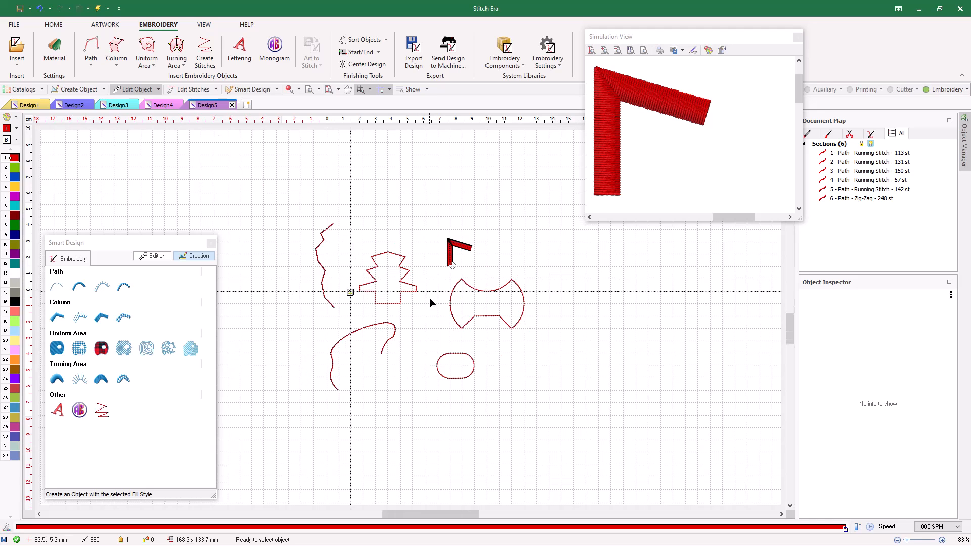
{"action": "left_click", "coordinate": [247, 106]}
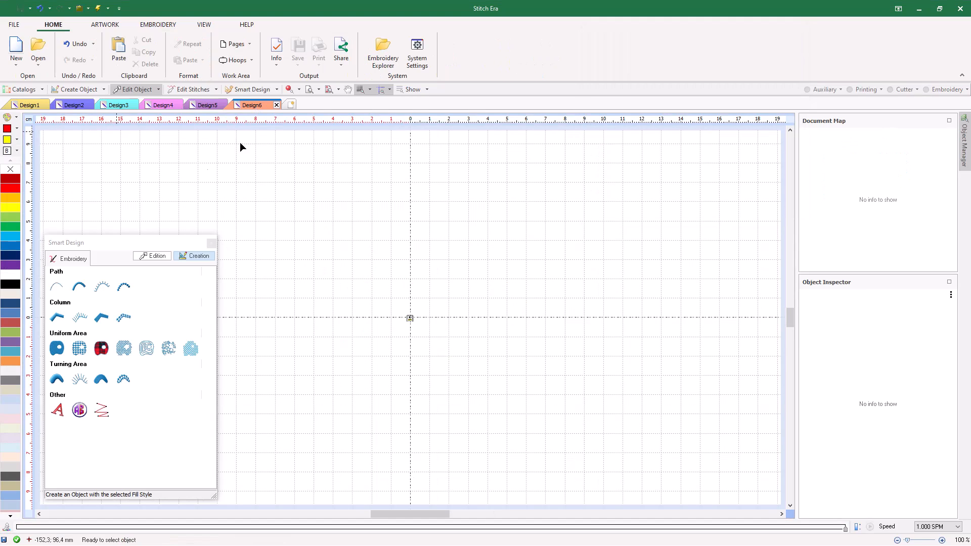
{"action": "left_click", "coordinate": [30, 91]}
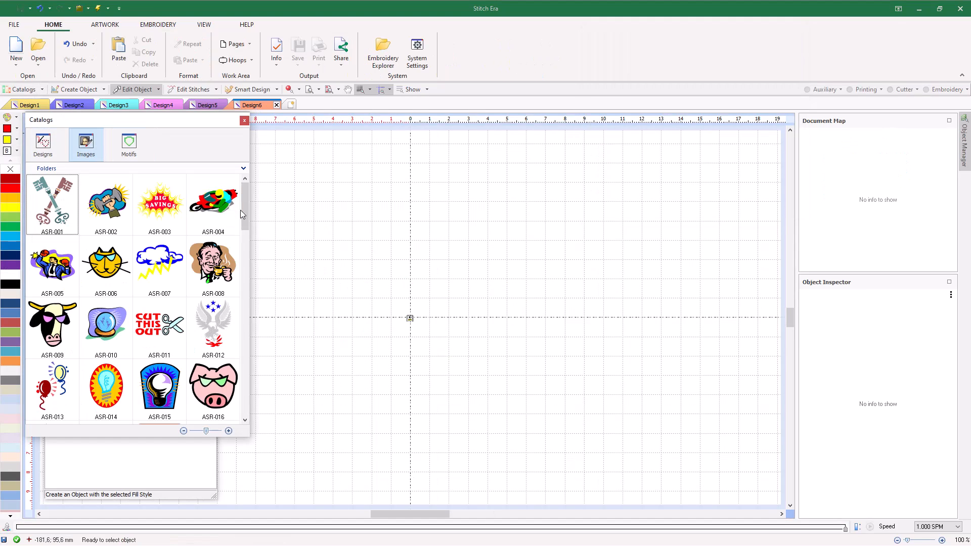
{"action": "left_click_drag", "start_coordinate": [245, 215], "coordinate": [244, 267]}
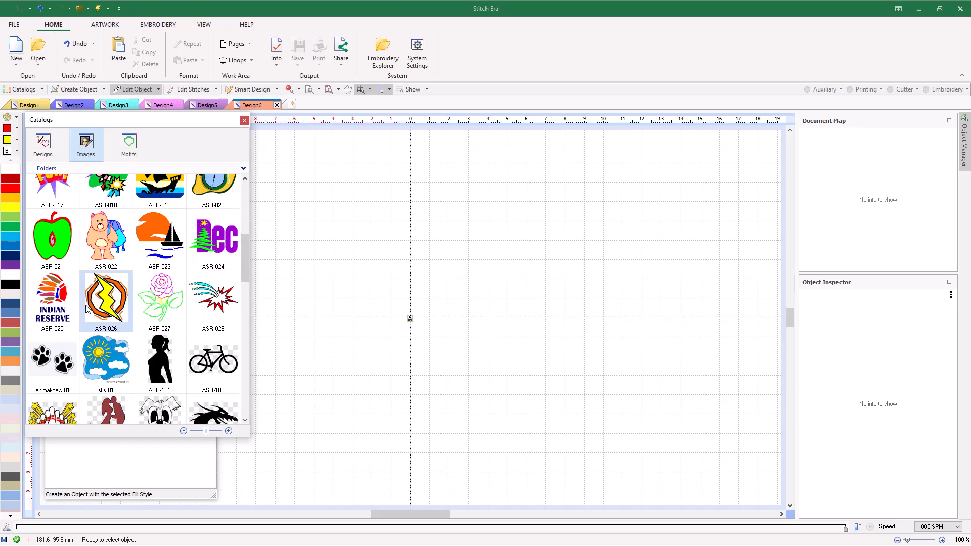
{"action": "left_click_drag", "start_coordinate": [57, 301], "coordinate": [411, 318]}
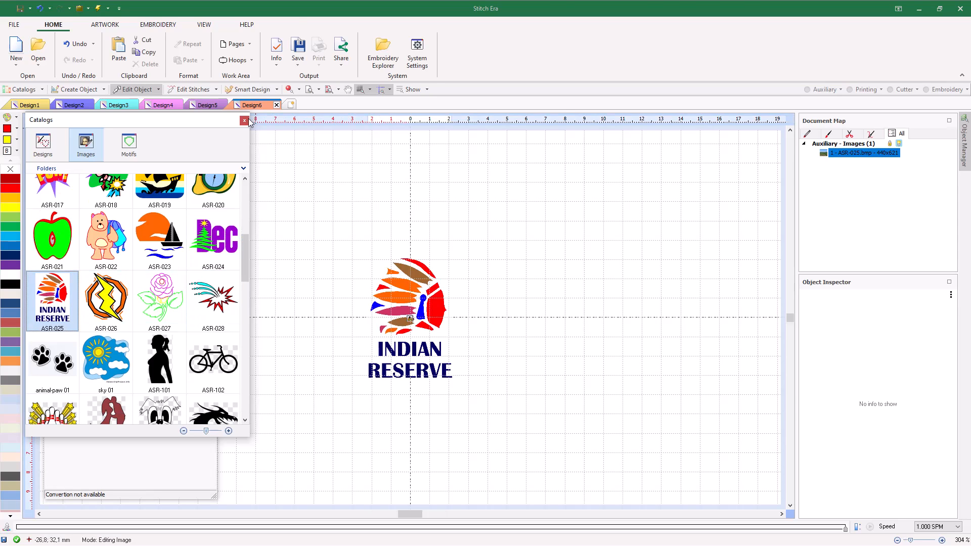
Step: Rescale the image by measuring across the stem of the first letter I in INDIAN and setting that length to 4 mm
{"action": "right_click", "coordinate": [552, 132]}
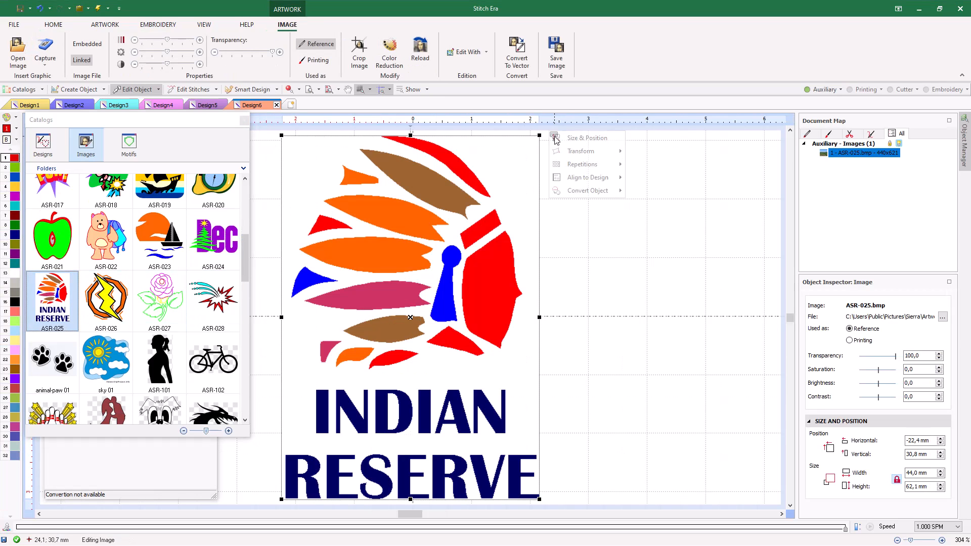
{"action": "mouse_move", "coordinate": [577, 151]}
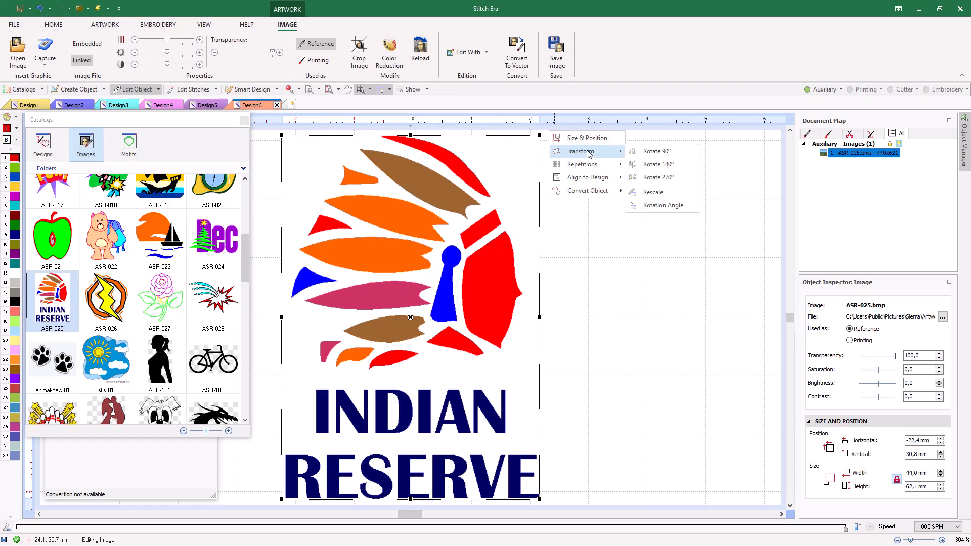
{"action": "left_click", "coordinate": [656, 193]}
{"action": "scroll", "coordinate": [326, 433], "scroll_direction": "up", "scroll_amount": 3}
{"action": "left_click_drag", "start_coordinate": [297, 399], "coordinate": [332, 399]}
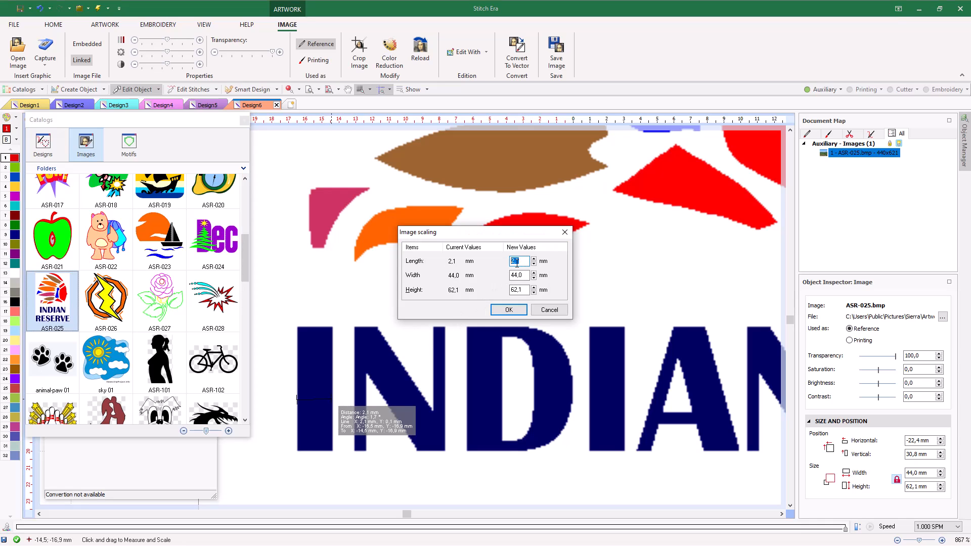
{"action": "type", "text": "4"}
{"action": "left_click", "coordinate": [510, 310]}
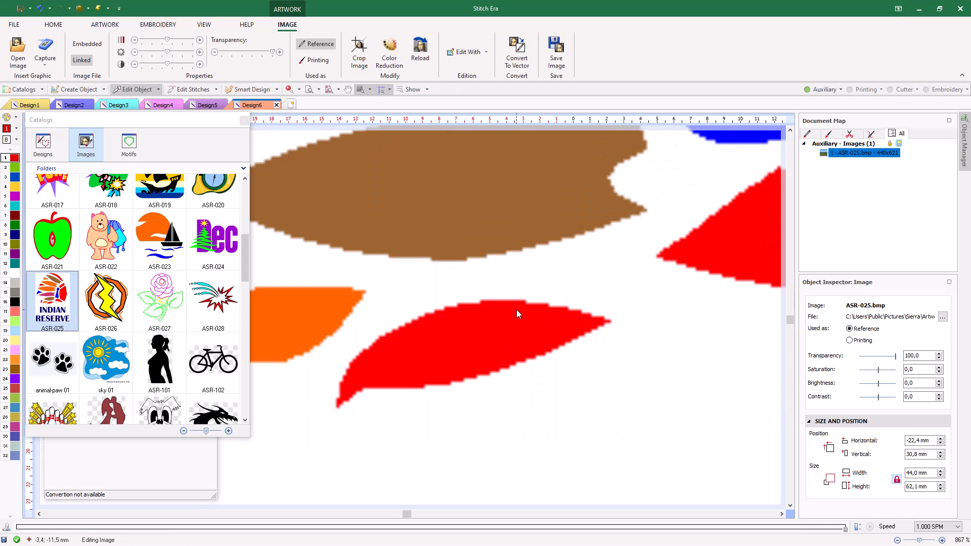
{"action": "scroll", "coordinate": [533, 315], "scroll_direction": "down", "scroll_amount": 7}
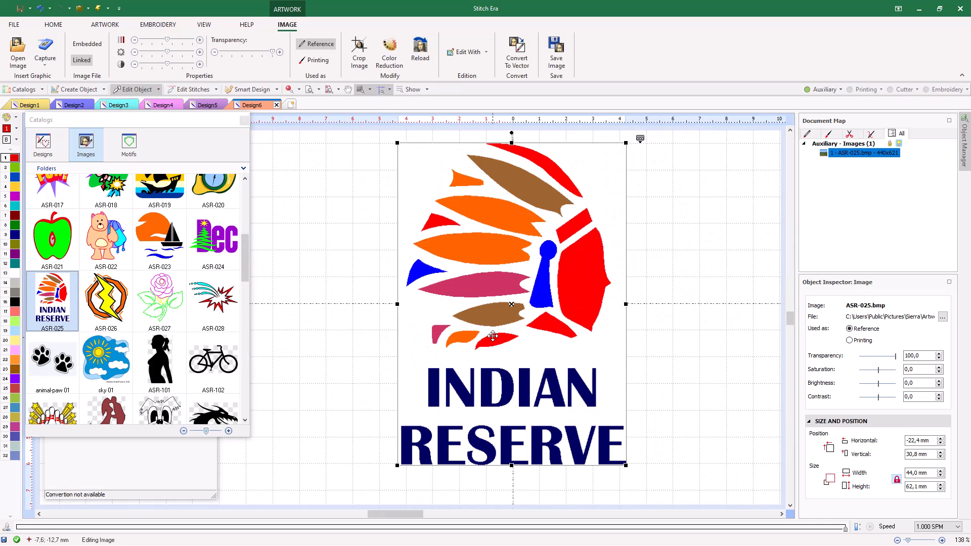
Step: Center the reference image at the origin and set its transparency to 35
{"action": "right_click", "coordinate": [638, 137]}
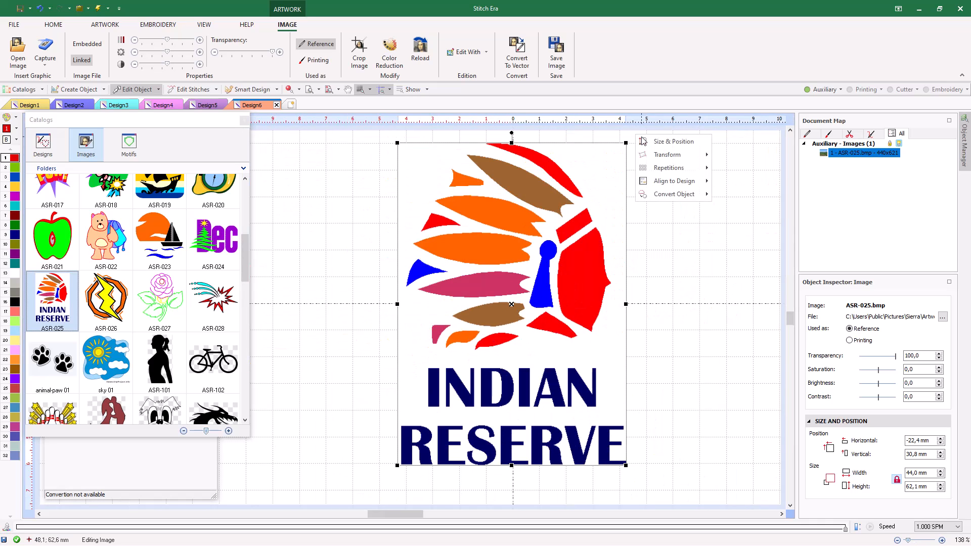
{"action": "mouse_move", "coordinate": [660, 184]}
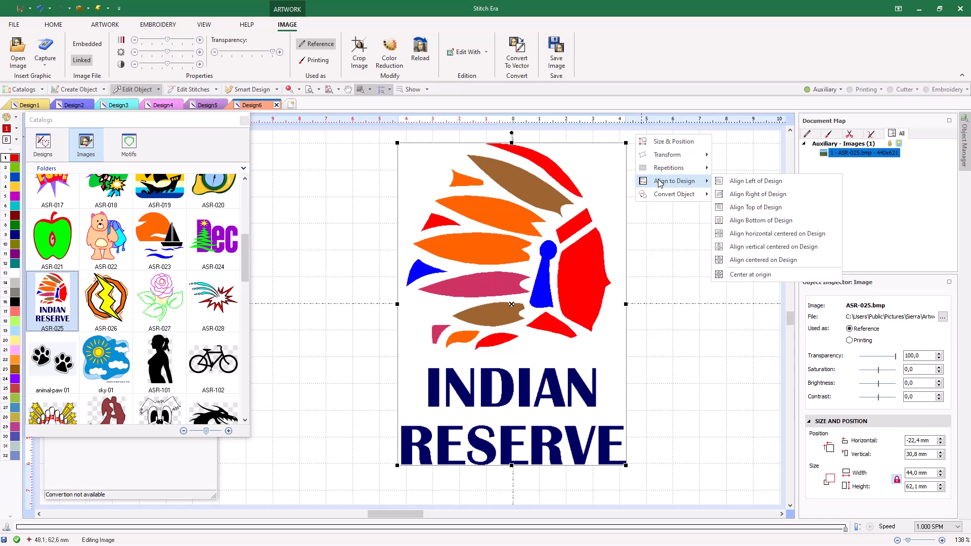
{"action": "left_click", "coordinate": [751, 276]}
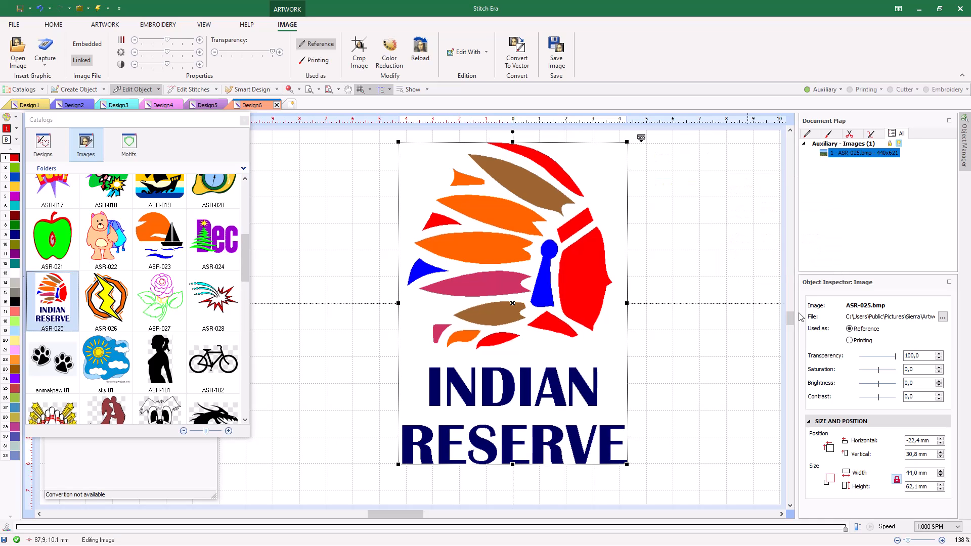
{"action": "left_click", "coordinate": [898, 356]}
{"action": "type", "text": "35"}
{"action": "key", "text": "Return"}
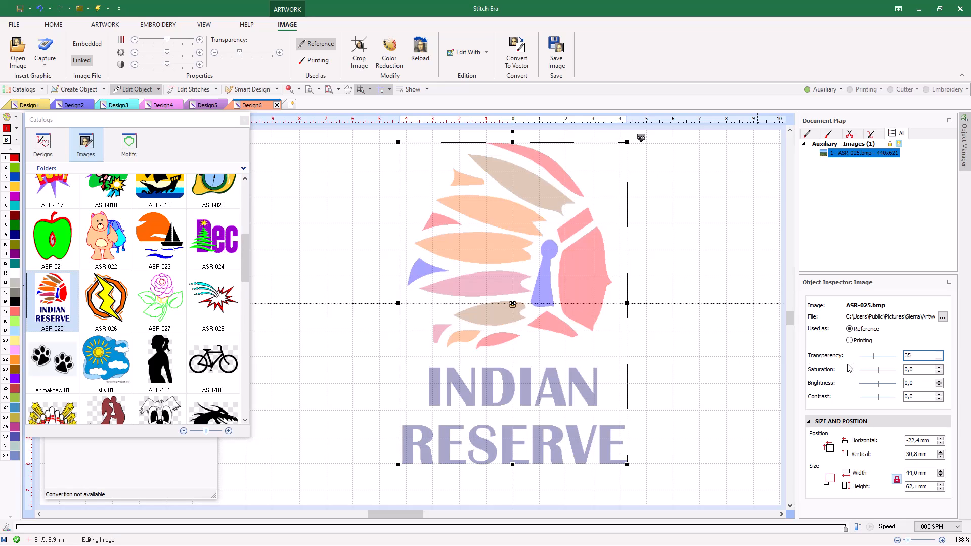
Step: Lock the auxiliary image layer against selection and close the Catalogs window
{"action": "left_click", "coordinate": [842, 89]}
{"action": "left_click", "coordinate": [838, 120]}
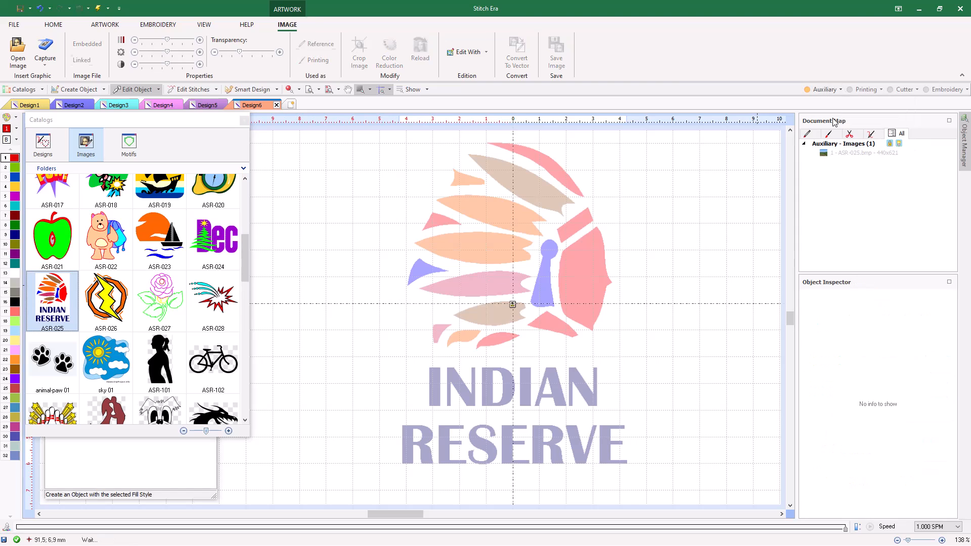
{"action": "left_click", "coordinate": [245, 121]}
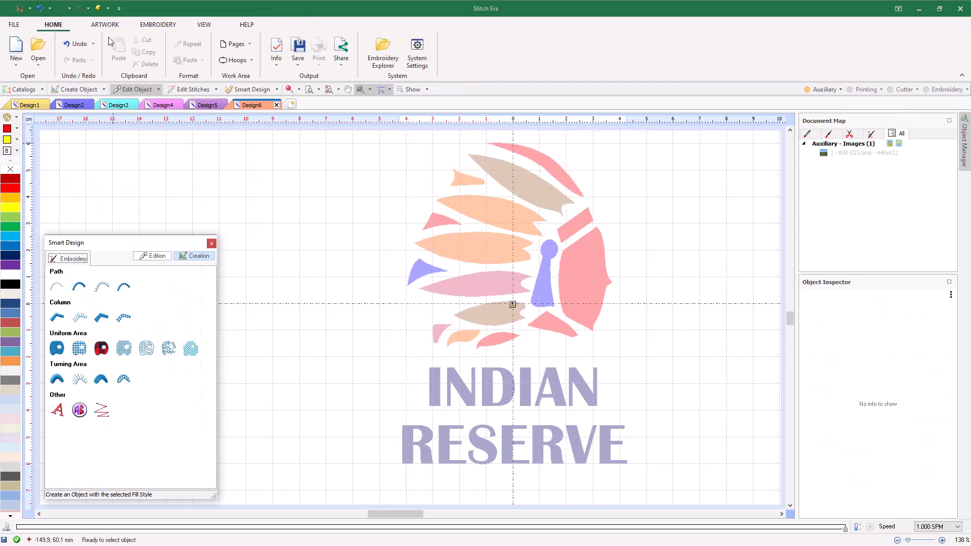
Step: Reorder the embroidery thread palette to begin with navy, red, orange, brown, blue and purple, and make navy the current colour
{"action": "left_click", "coordinate": [154, 25]}
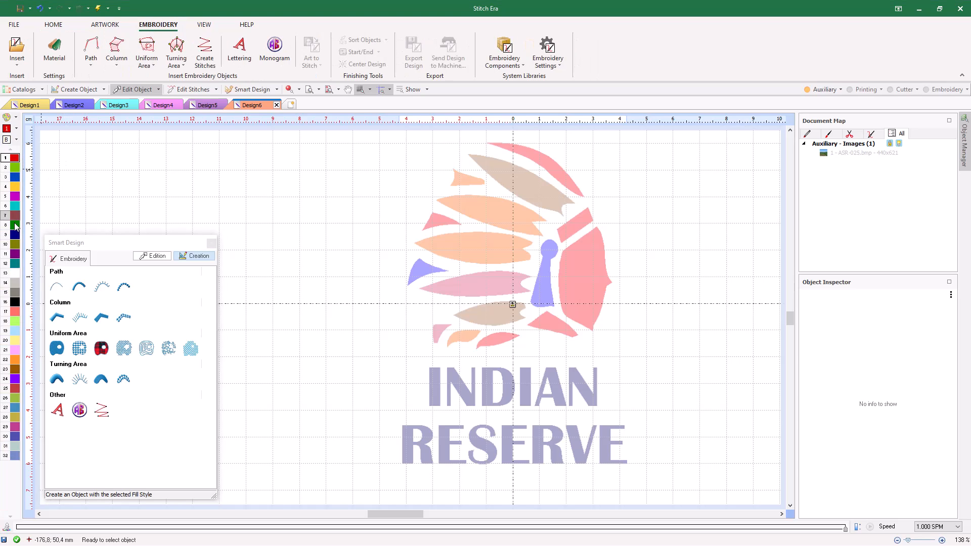
{"action": "left_click_drag", "start_coordinate": [19, 156], "coordinate": [19, 155]}
{"action": "left_click_drag", "start_coordinate": [15, 359], "coordinate": [16, 177]}
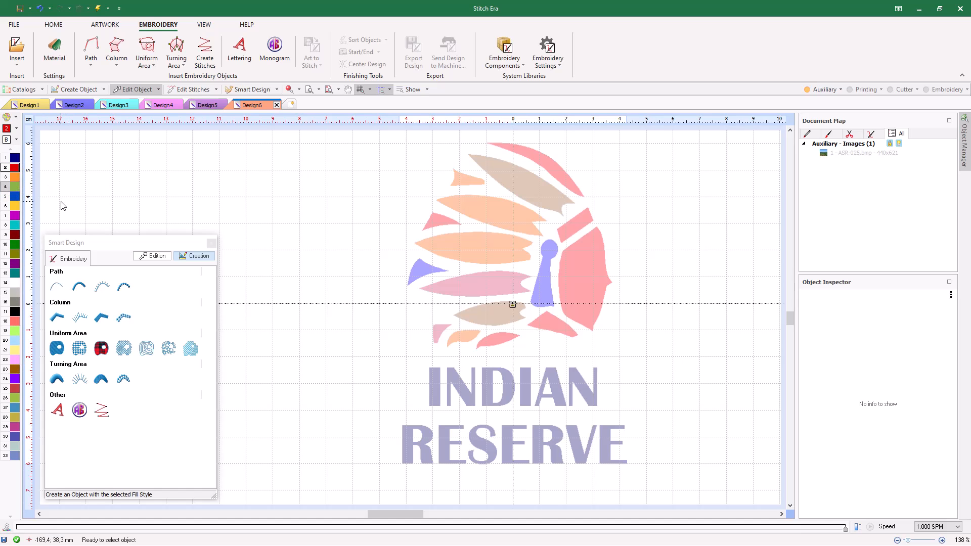
{"action": "left_click_drag", "start_coordinate": [15, 371], "coordinate": [16, 193]}
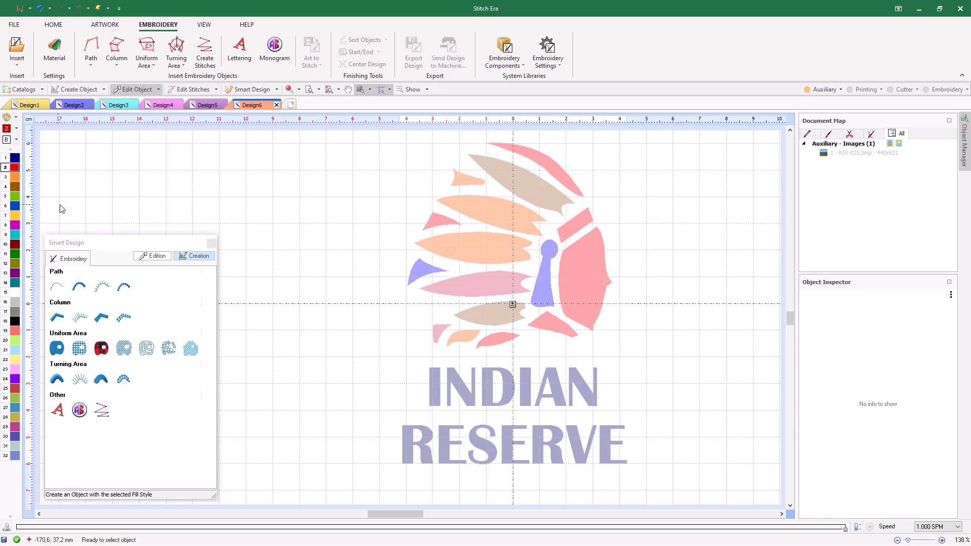
{"action": "left_click_drag", "start_coordinate": [15, 208], "coordinate": [15, 196]}
{"action": "left_click_drag", "start_coordinate": [18, 380], "coordinate": [15, 209]}
{"action": "left_click", "coordinate": [15, 159]}
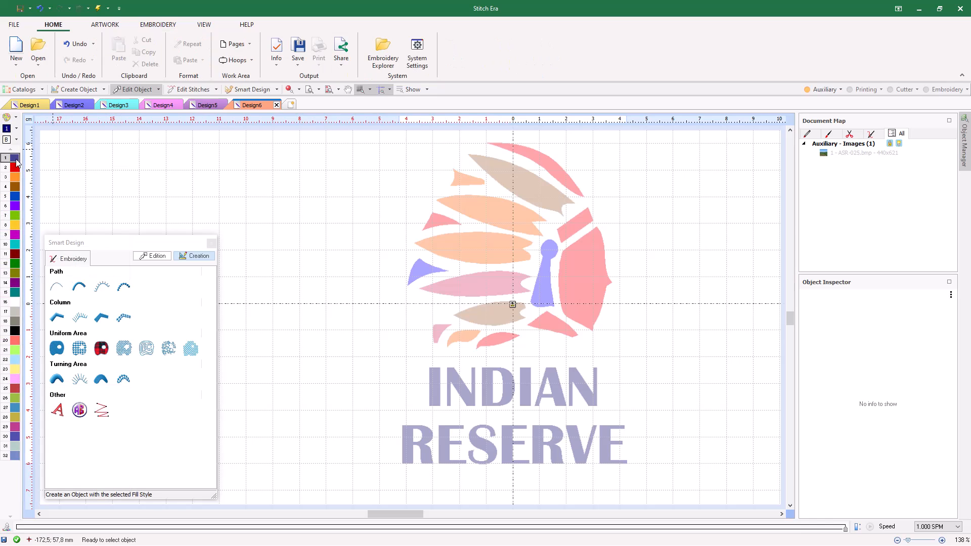
Step: Start a zig-zag Column object with Medium underlay and Level 2 short stitches
{"action": "left_click", "coordinate": [58, 318]}
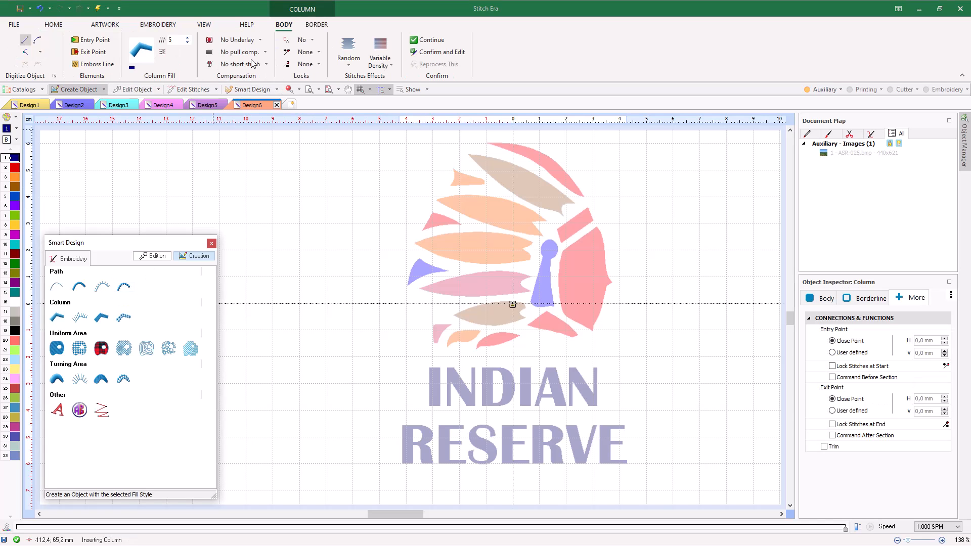
{"action": "left_click", "coordinate": [255, 41]}
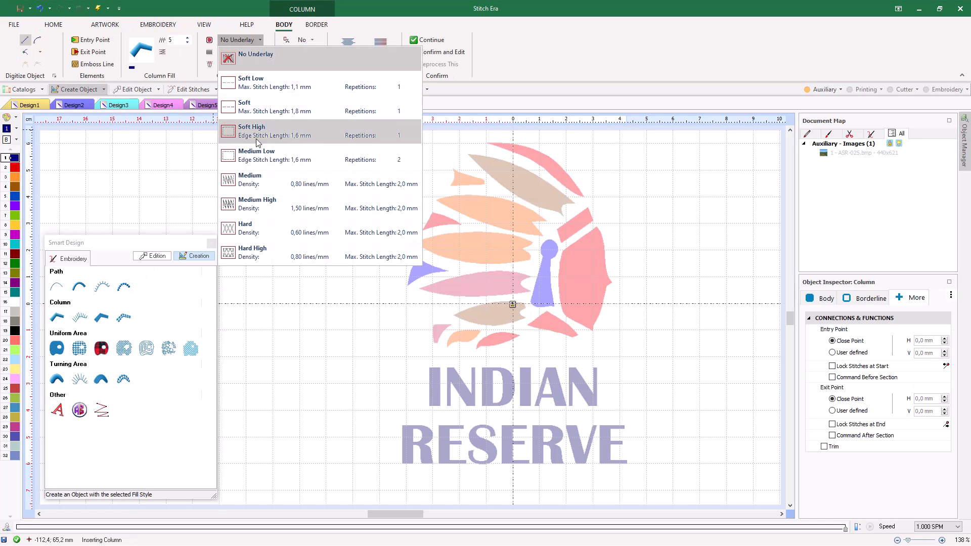
{"action": "left_click", "coordinate": [252, 182]}
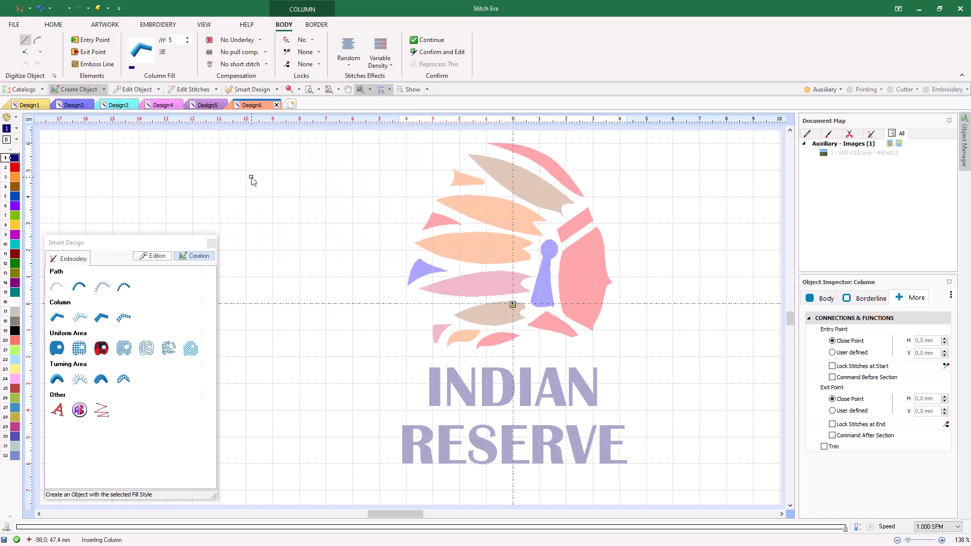
{"action": "left_click", "coordinate": [266, 65]}
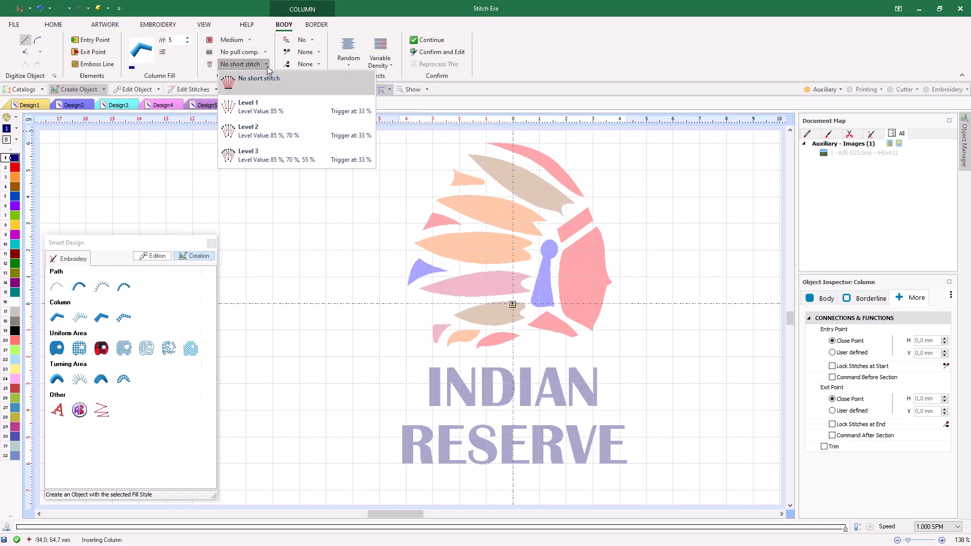
{"action": "left_click", "coordinate": [251, 130]}
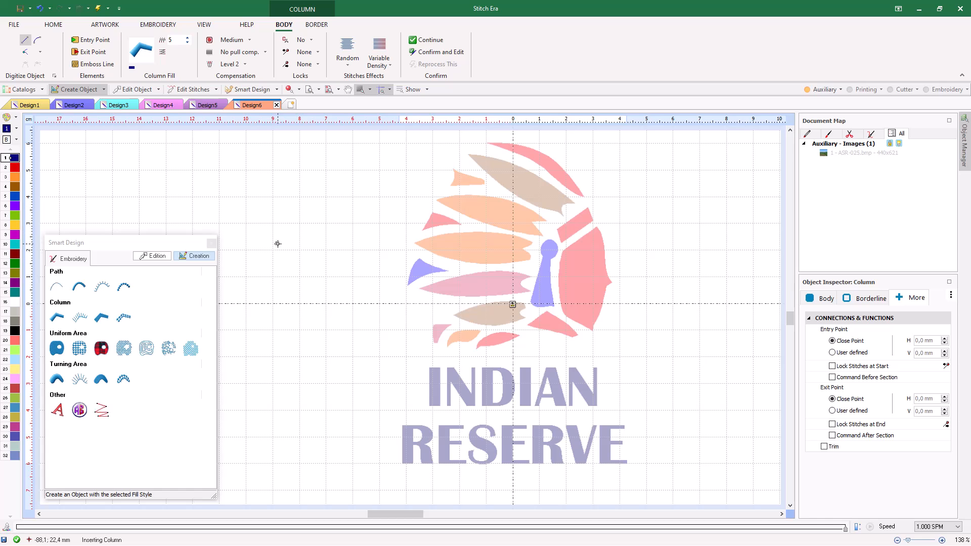
Step: Digitize the bottom arm of the last E in RESERVE as a four-point column and generate its stitches
{"action": "scroll", "coordinate": [618, 467], "scroll_direction": "up", "scroll_amount": 2}
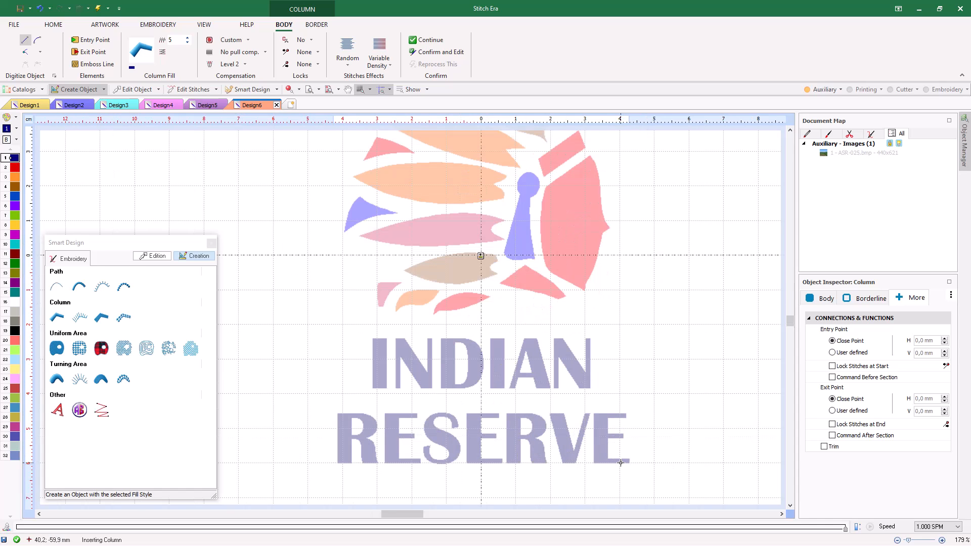
{"action": "scroll", "coordinate": [621, 463], "scroll_direction": "up", "scroll_amount": 4}
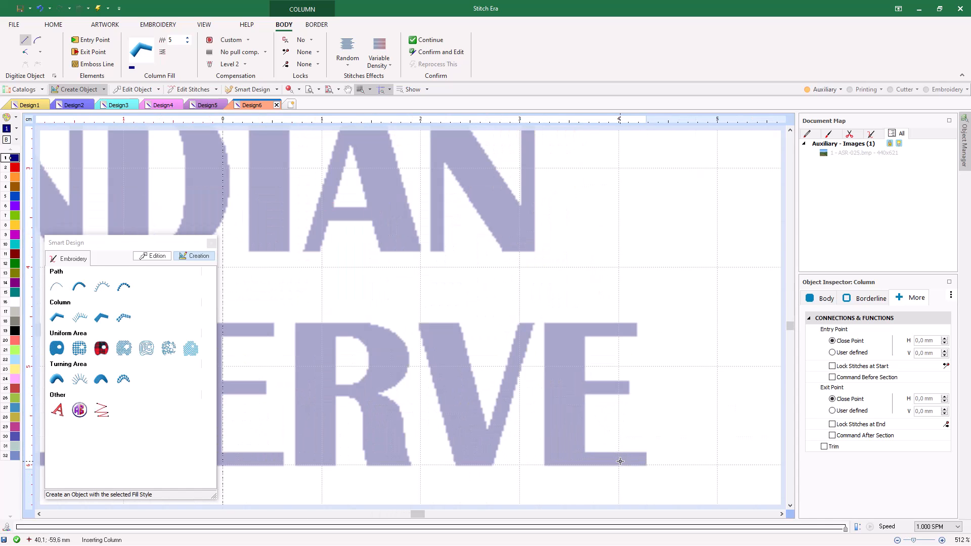
{"action": "left_click", "coordinate": [652, 388]}
{"action": "left_click", "coordinate": [647, 464]}
{"action": "left_click", "coordinate": [582, 454]}
{"action": "key", "text": "Return"}
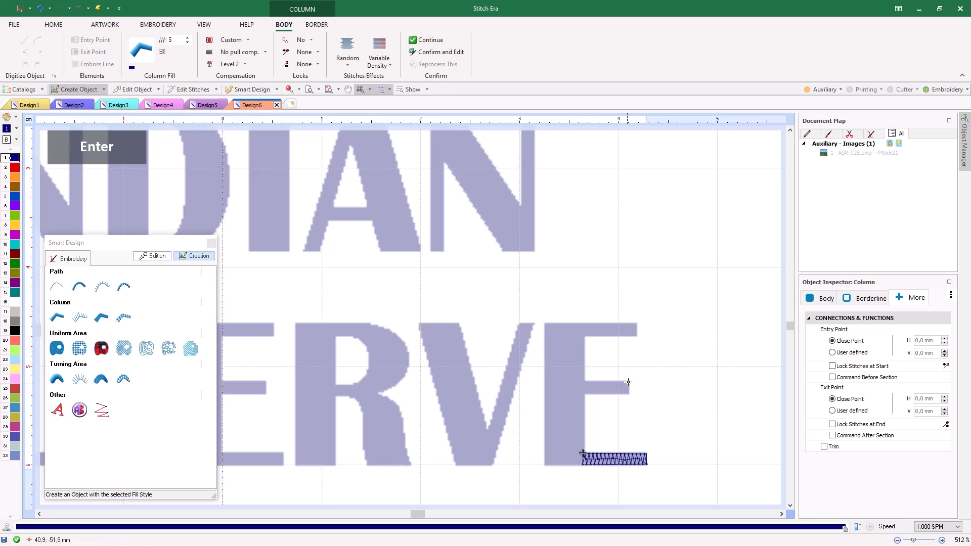
Step: Digitize the middle and upper arms of the last E as two separate columns, overlapping slightly into the stem
{"action": "left_click", "coordinate": [628, 393]}
{"action": "left_click", "coordinate": [579, 382]}
{"action": "key", "text": "Return"}
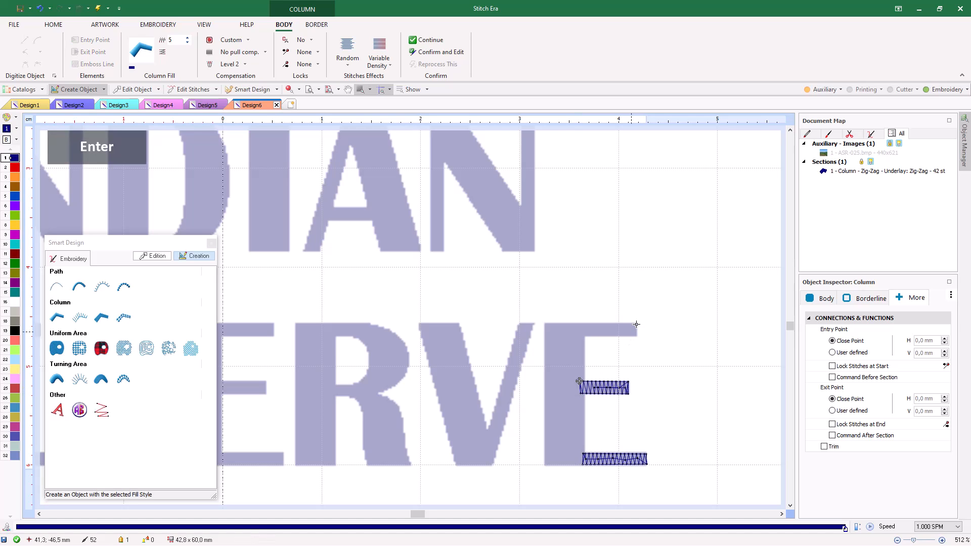
{"action": "left_click", "coordinate": [636, 324]}
{"action": "left_click", "coordinate": [637, 337]}
{"action": "left_click", "coordinate": [579, 324]}
{"action": "left_click", "coordinate": [579, 337]}
{"action": "key", "text": "Return"}
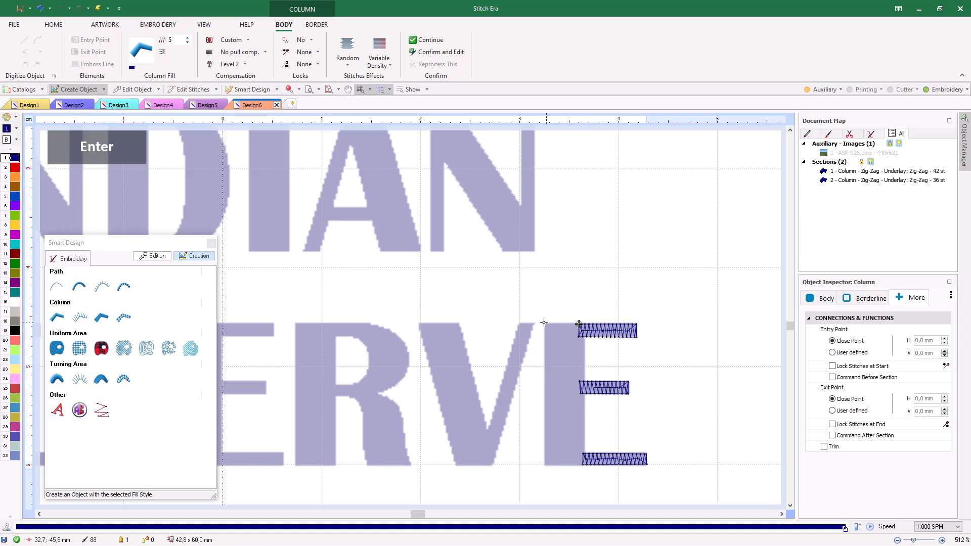
Step: Digitize the full-height vertical stem of the last E as a column covering the inner ends of its arms
{"action": "left_click", "coordinate": [545, 322]}
{"action": "left_click", "coordinate": [583, 323]}
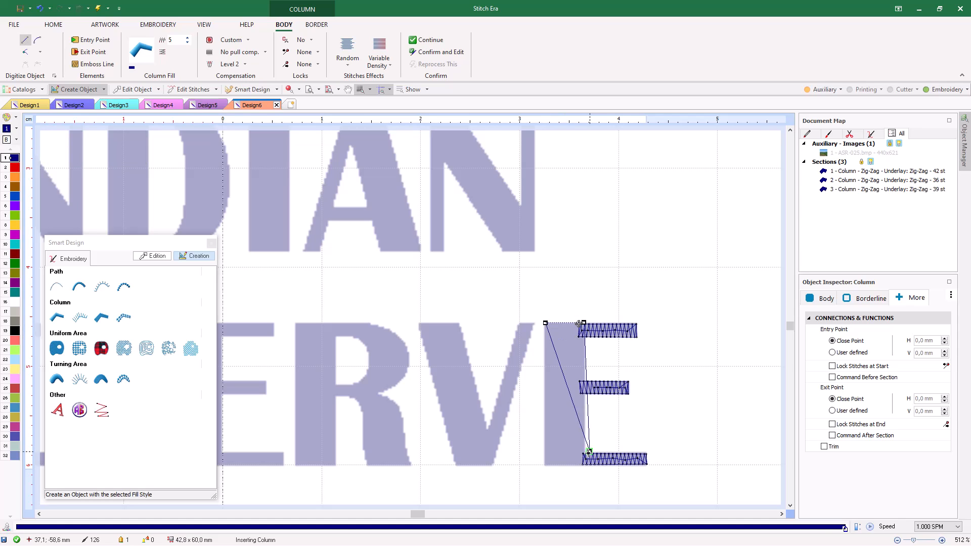
{"action": "left_click", "coordinate": [584, 463]}
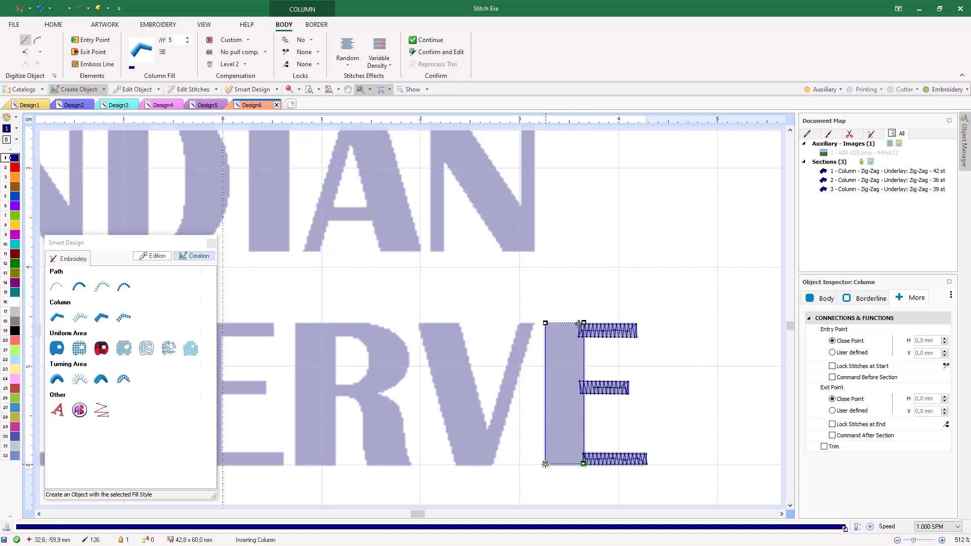
{"action": "left_click", "coordinate": [545, 464]}
{"action": "key", "text": "Return"}
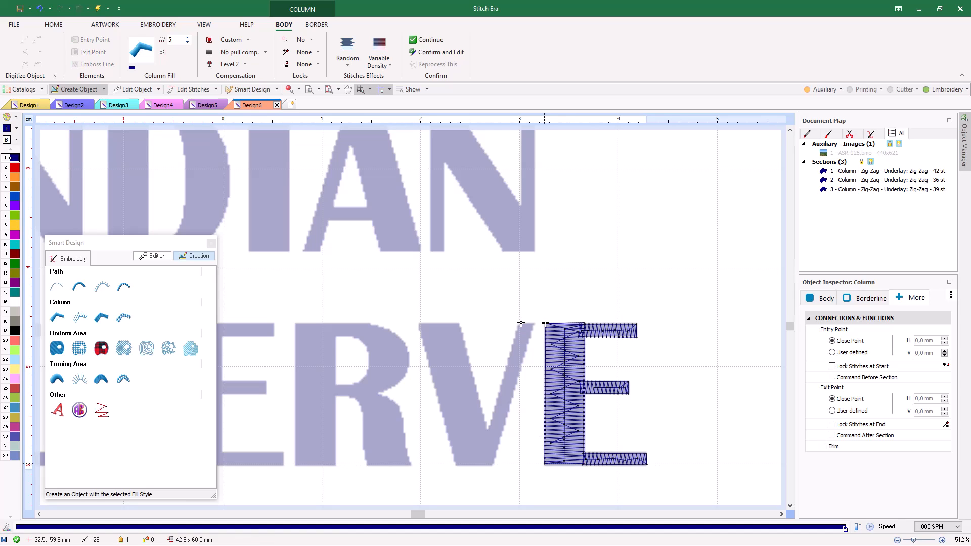
Step: Digitize the V as two columns, first its thin right stroke and then its wide left stroke, overlapping at the base
{"action": "left_click", "coordinate": [532, 325]}
{"action": "left_click", "coordinate": [491, 464]}
{"action": "left_click", "coordinate": [481, 463]}
{"action": "key", "text": "Return"}
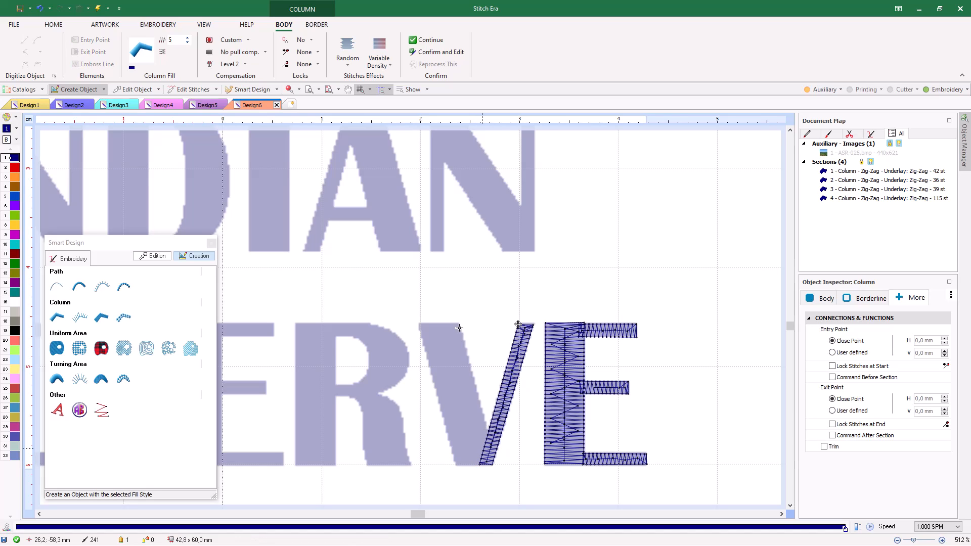
{"action": "left_click", "coordinate": [458, 324]}
{"action": "left_click", "coordinate": [492, 463]}
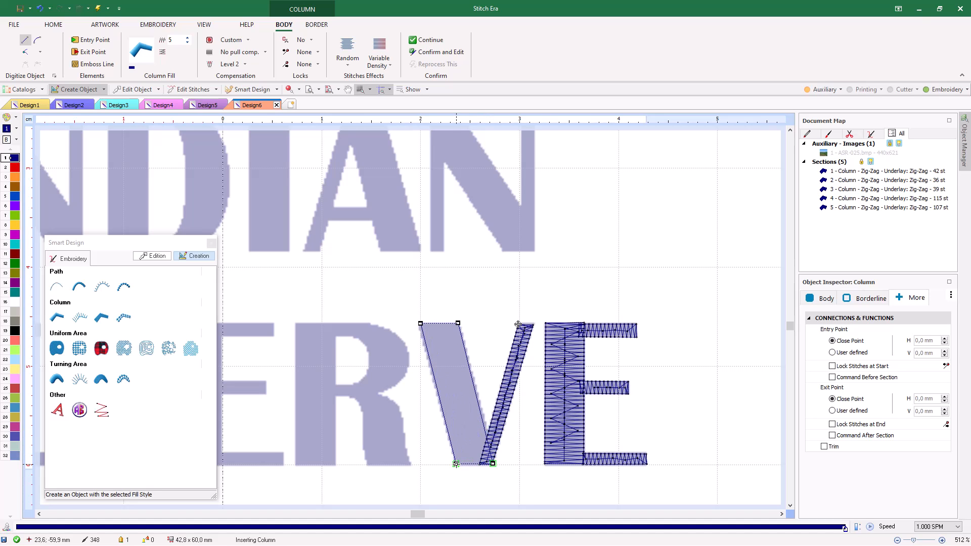
{"action": "left_click", "coordinate": [457, 463]}
{"action": "key", "text": "Return"}
Step: Digitize the leg of the second R in RESERVE as a curved column from its foot up to the bowl's inner junction, using paired curve points
{"action": "scroll", "coordinate": [310, 457], "scroll_direction": "down", "scroll_amount": 1}
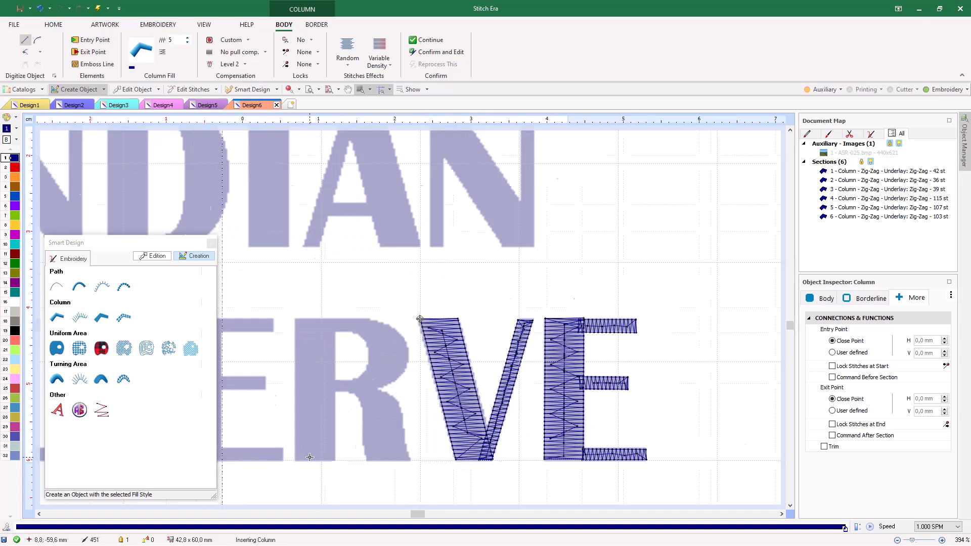
{"action": "scroll", "coordinate": [310, 457], "scroll_direction": "up", "scroll_amount": 3}
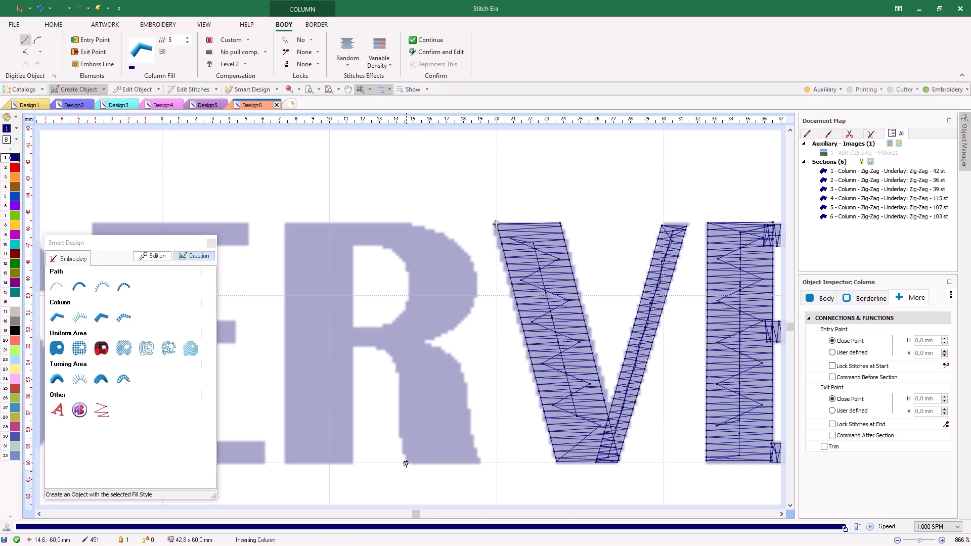
{"action": "left_click", "coordinate": [480, 464]}
{"action": "key", "text": "shift"}
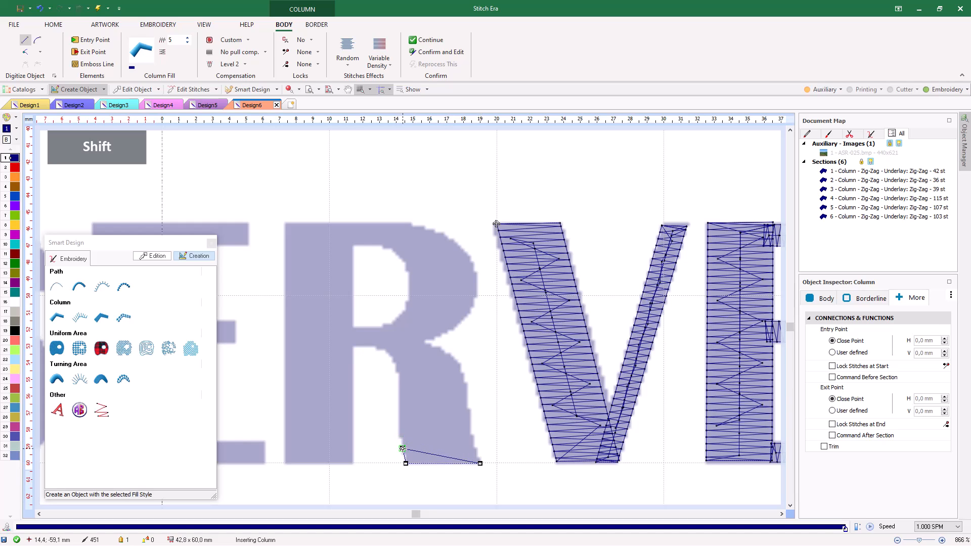
{"action": "left_click", "coordinate": [402, 448]}
{"action": "left_click", "coordinate": [473, 448]}
{"action": "left_click", "coordinate": [471, 433]}
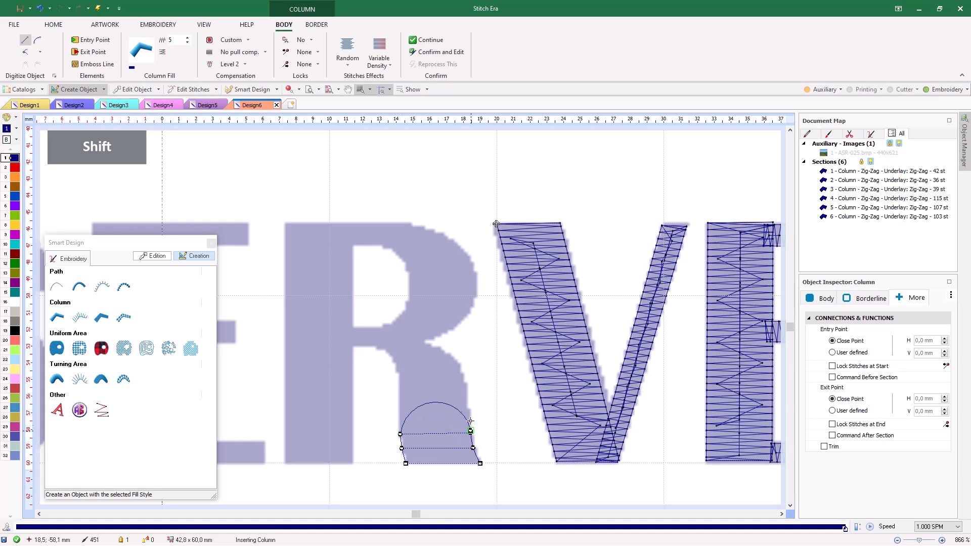
{"action": "left_click", "coordinate": [468, 399]}
{"action": "left_click", "coordinate": [397, 400]}
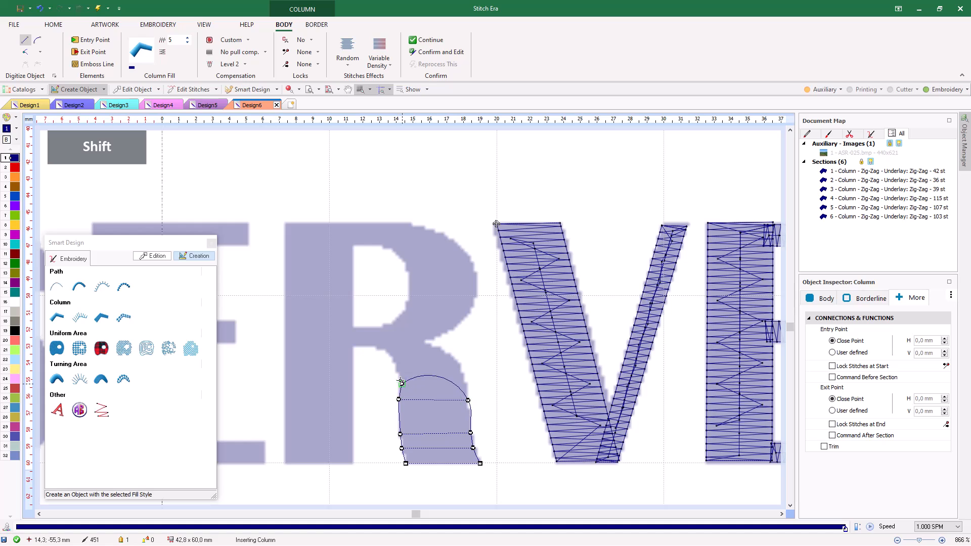
{"action": "left_click", "coordinate": [398, 373]}
{"action": "left_click", "coordinate": [456, 358]}
{"action": "left_click", "coordinate": [432, 346]}
{"action": "left_click", "coordinate": [394, 363]}
{"action": "left_click", "coordinate": [383, 351]}
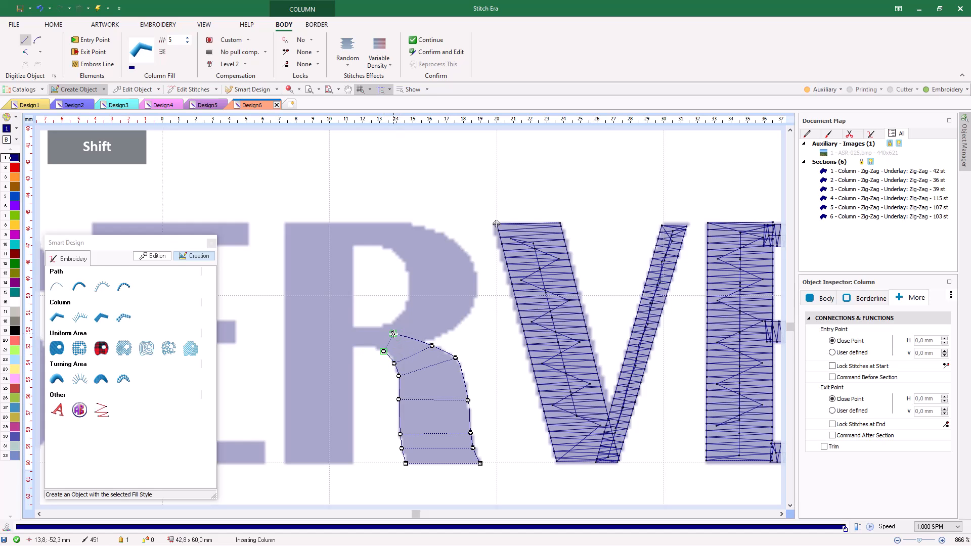
{"action": "left_click", "coordinate": [398, 333]}
{"action": "left_click", "coordinate": [375, 329]}
{"action": "key", "text": "Return"}
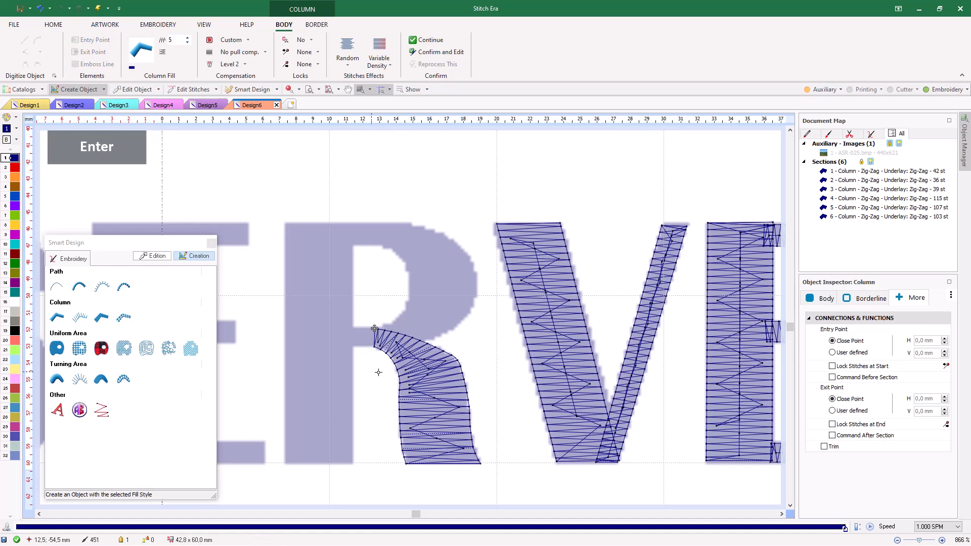
Step: Digitize the bowl of the second R in RESERVE as one curved column from its upper arm around to the middle junction, overlapping the leg
{"action": "left_click", "coordinate": [343, 245]}
{"action": "left_click", "coordinate": [386, 244]}
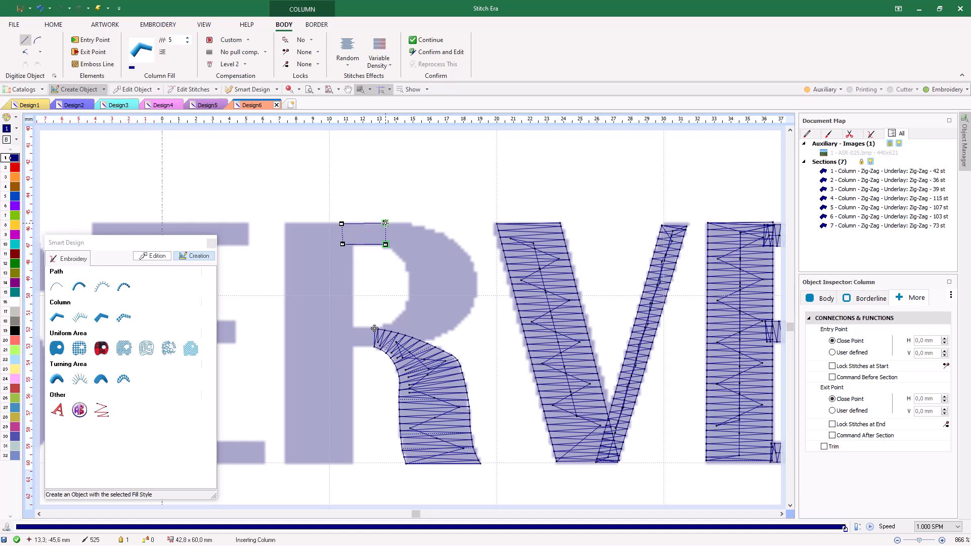
{"action": "left_click", "coordinate": [385, 223], "text": "shift"}
{"action": "left_click", "coordinate": [441, 233], "text": "shift"}
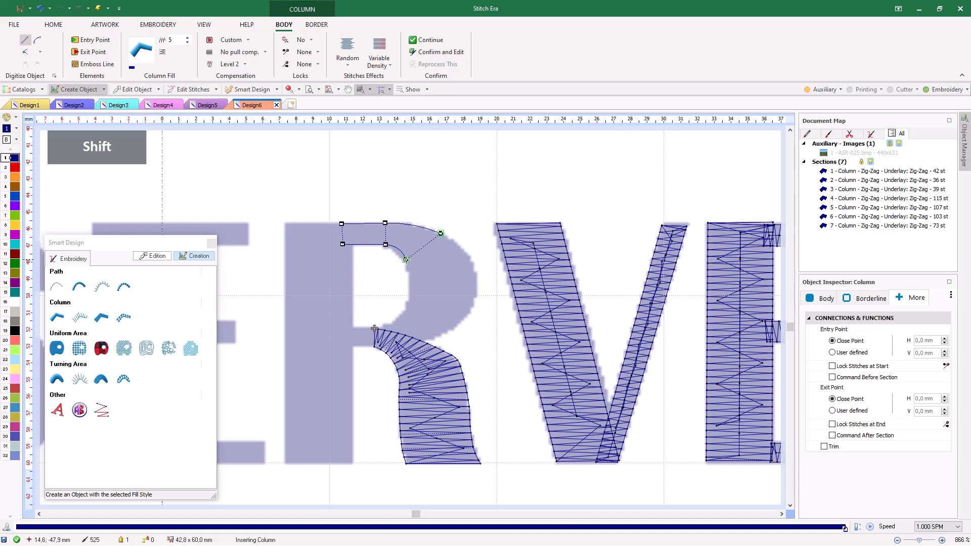
{"action": "left_click", "coordinate": [403, 261], "text": "shift"}
{"action": "left_click", "coordinate": [408, 287], "text": "shift"}
{"action": "left_click", "coordinate": [478, 289], "text": "shift"}
{"action": "left_click", "coordinate": [447, 332], "text": "shift"}
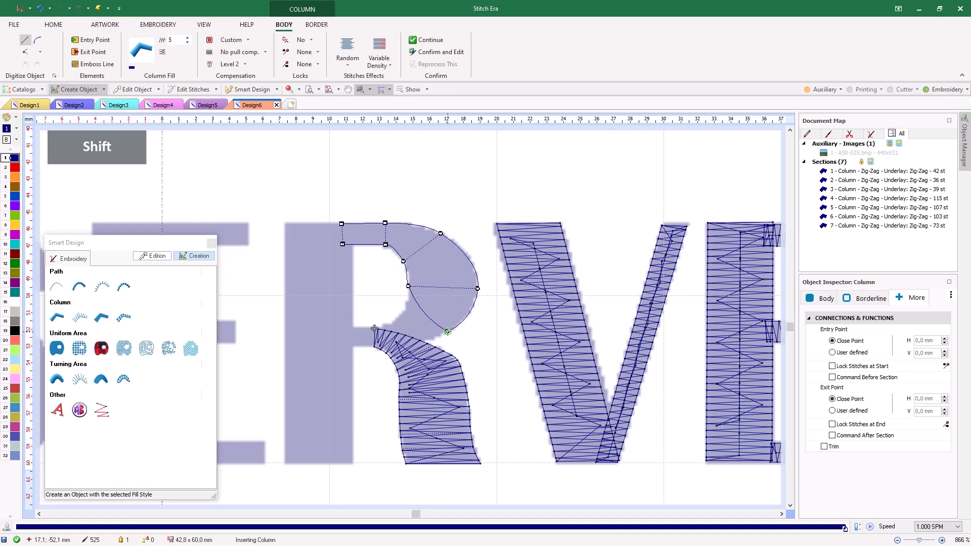
{"action": "left_click", "coordinate": [407, 309], "text": "shift"}
{"action": "left_click", "coordinate": [378, 327], "text": "shift"}
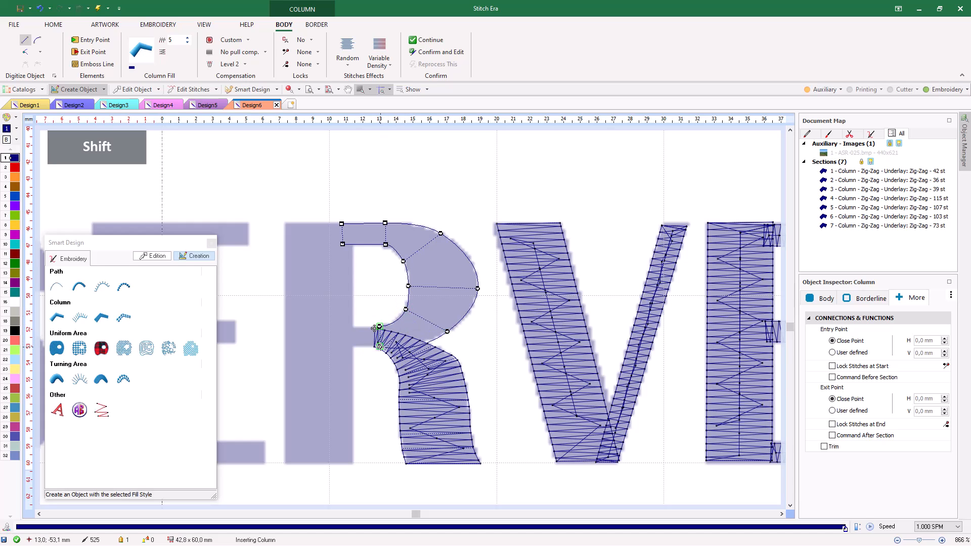
{"action": "left_click", "coordinate": [349, 347]}
{"action": "left_click", "coordinate": [348, 327]}
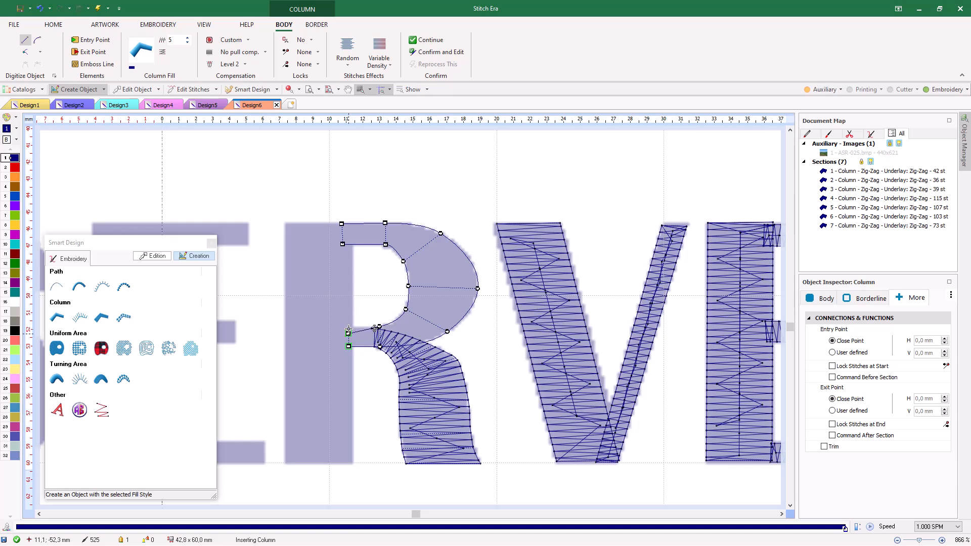
{"action": "key", "text": "Return"}
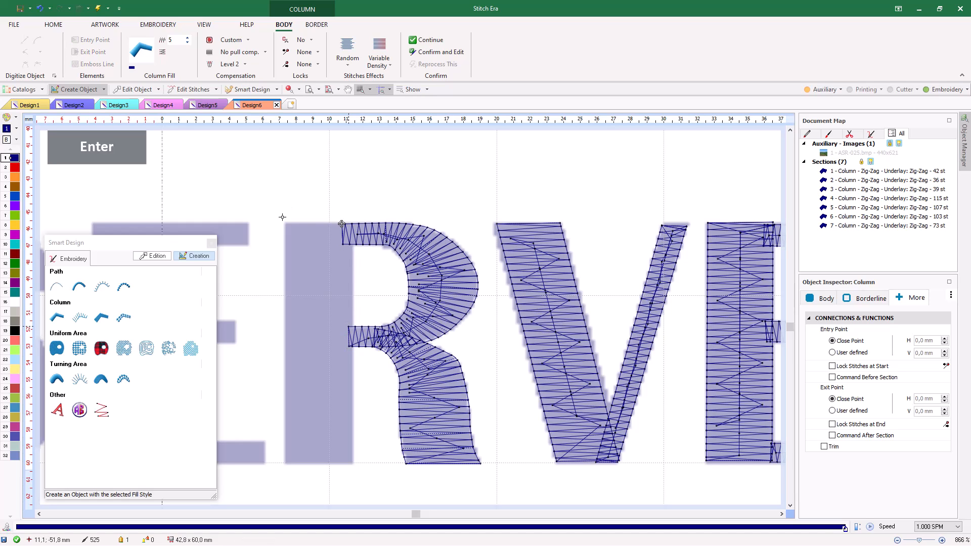
Step: Digitize the full-height vertical stem of the second R as a column covering the inner ends of the bowl
{"action": "left_click", "coordinate": [285, 222]}
{"action": "left_click", "coordinate": [353, 222]}
{"action": "left_click", "coordinate": [352, 464]}
{"action": "left_click", "coordinate": [284, 463]}
{"action": "key", "text": "Return"}
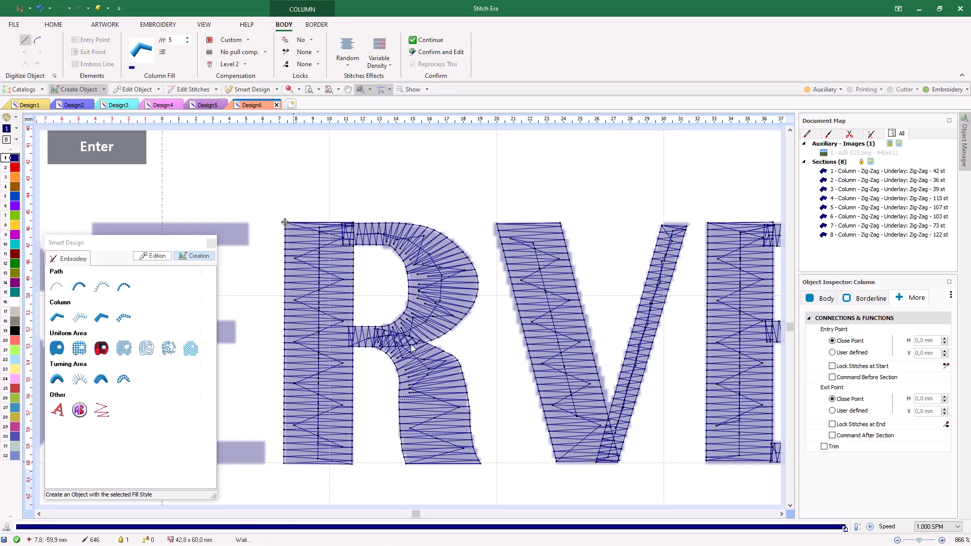
Step: Duplicate the four columns of the last E and place the copy over the middle E of RESERVE
{"action": "scroll", "coordinate": [471, 301], "scroll_direction": "down", "scroll_amount": 3}
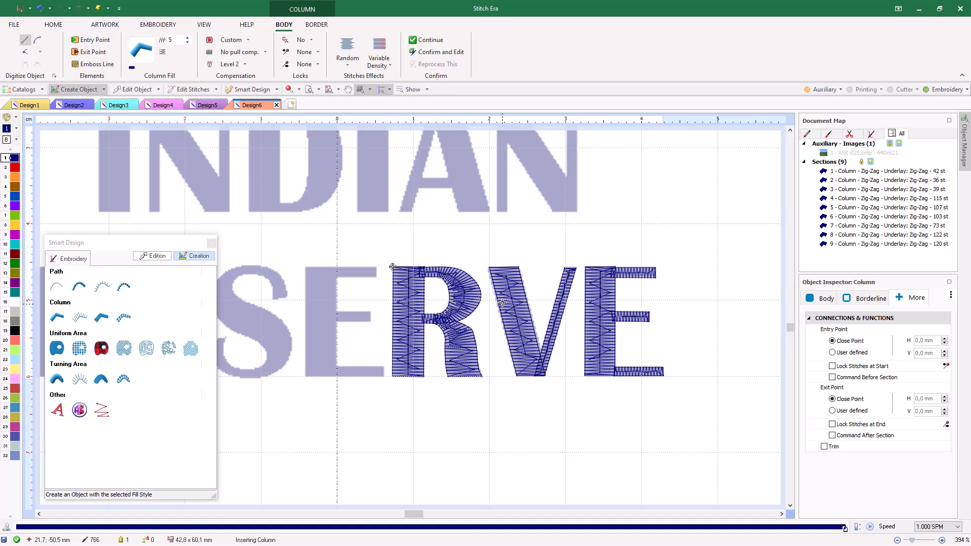
{"action": "left_click", "coordinate": [134, 90]}
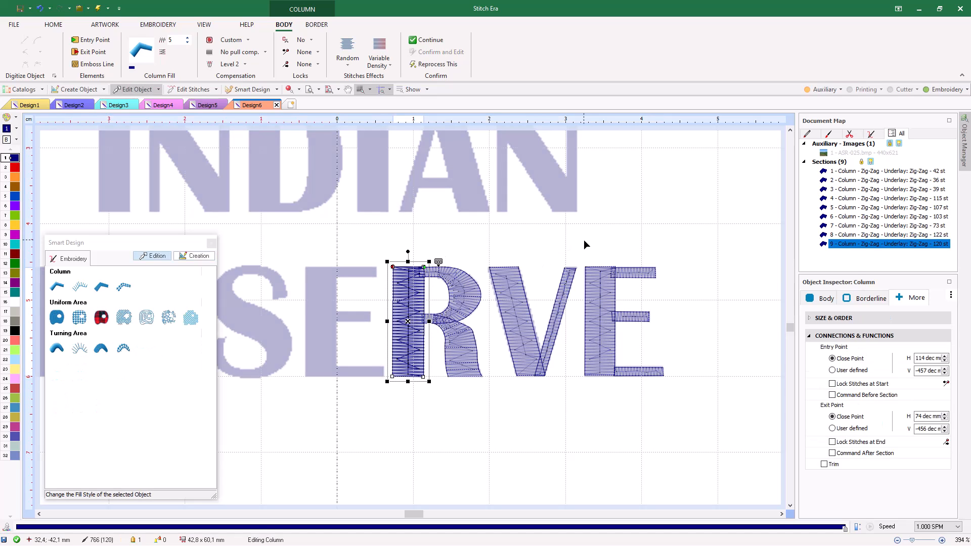
{"action": "left_click", "coordinate": [583, 247]}
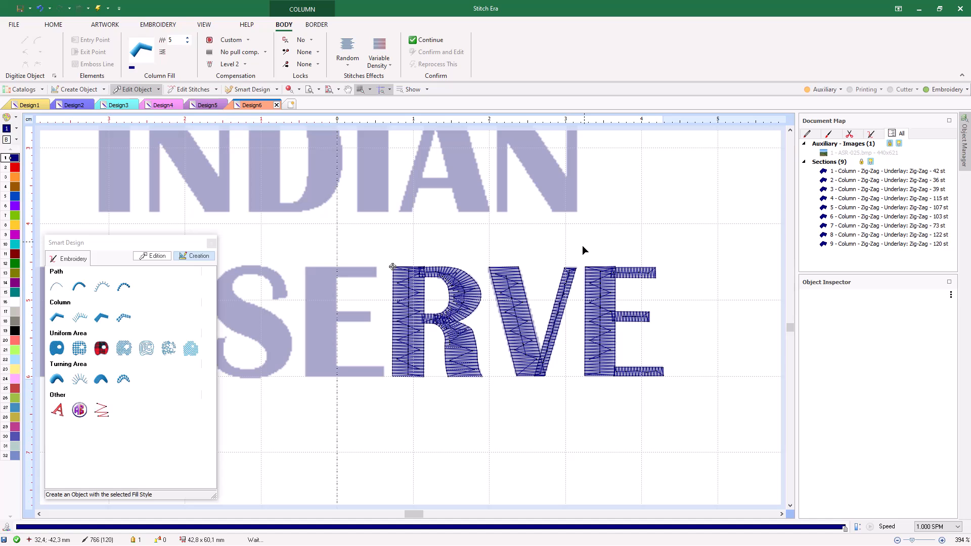
{"action": "left_click_drag", "start_coordinate": [581, 245], "coordinate": [682, 414]}
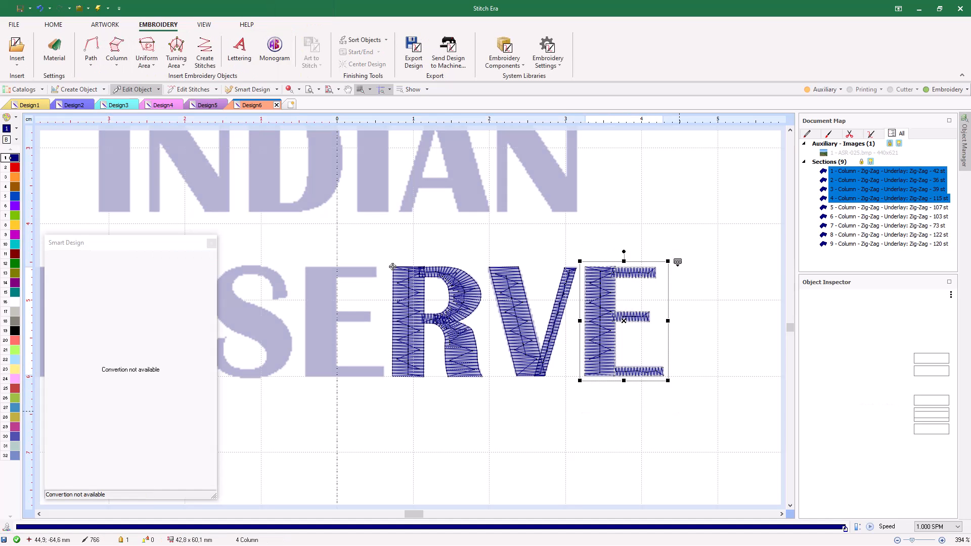
{"action": "key", "text": "ctrl+c"}
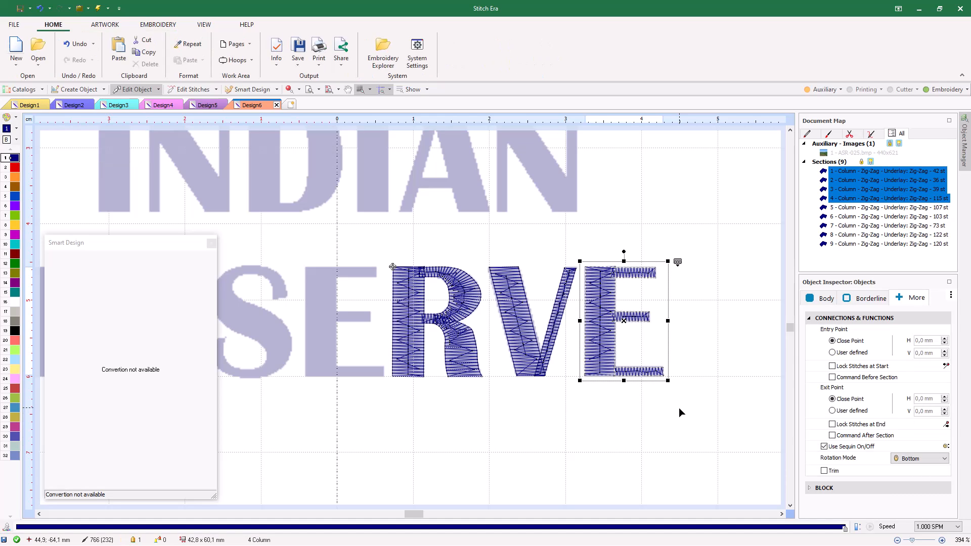
{"action": "key", "text": "ctrl+v"}
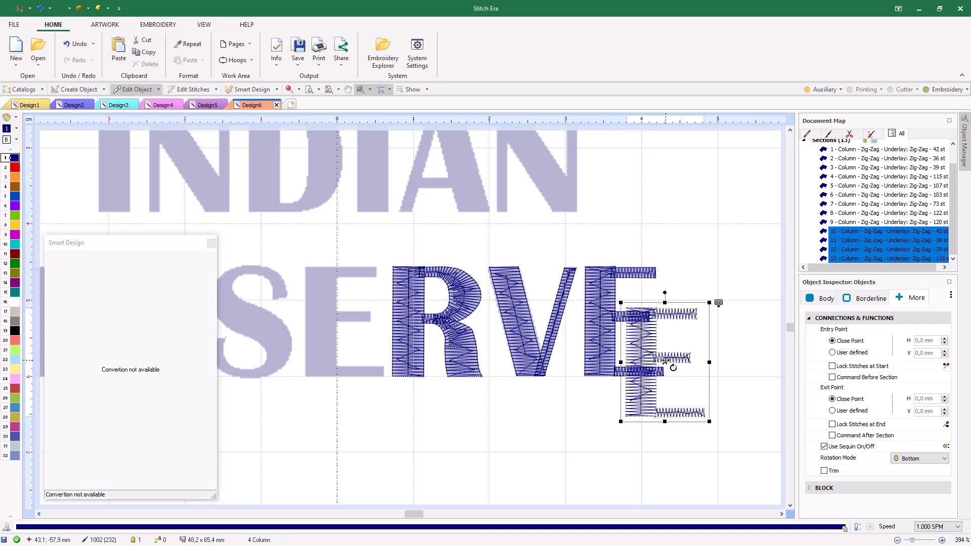
{"action": "left_click_drag", "start_coordinate": [669, 339], "coordinate": [350, 299]}
Step: Nudge the copied E slightly left and vertically to align it with the reference letter, then deselect it
{"action": "scroll", "coordinate": [350, 299], "scroll_direction": "up", "scroll_amount": 1}
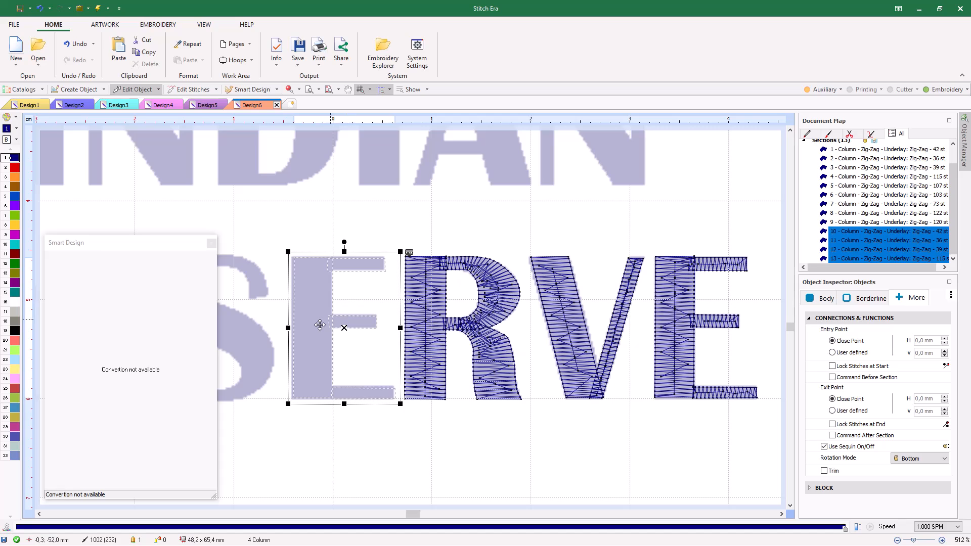
{"action": "key", "text": "Up"}
{"action": "key", "text": "Down"}
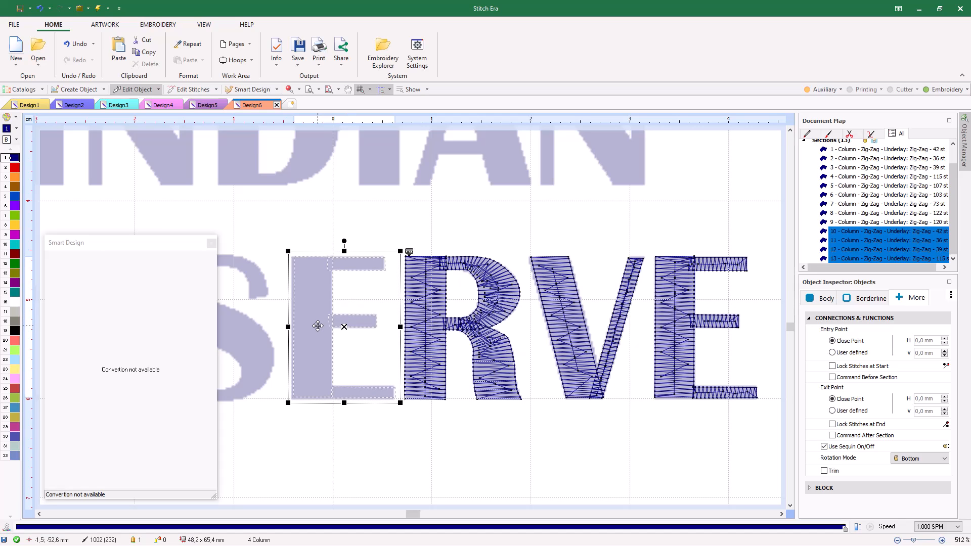
{"action": "key", "text": "Left"}
{"action": "key", "text": "Left"}
{"action": "key", "text": "Down"}
{"action": "key", "text": "Up"}
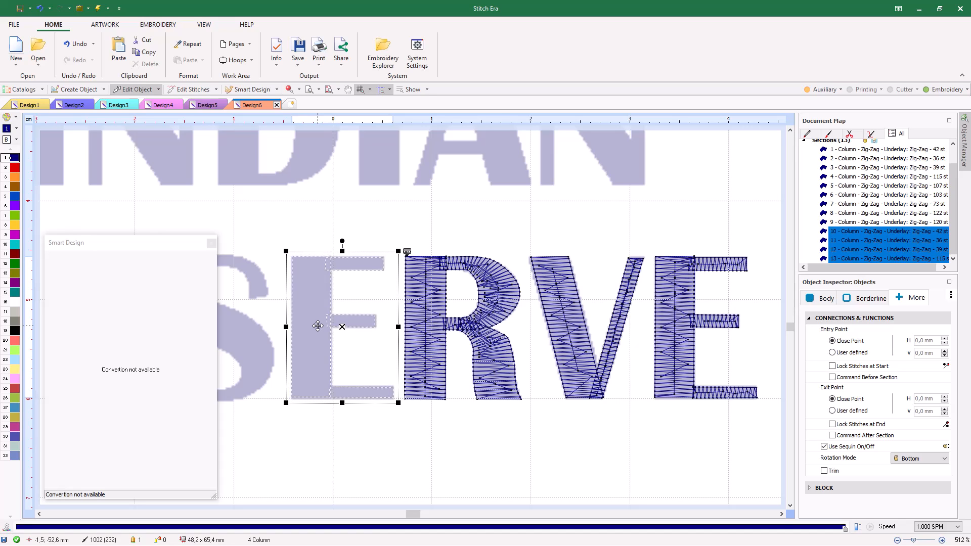
{"action": "key", "text": "Return"}
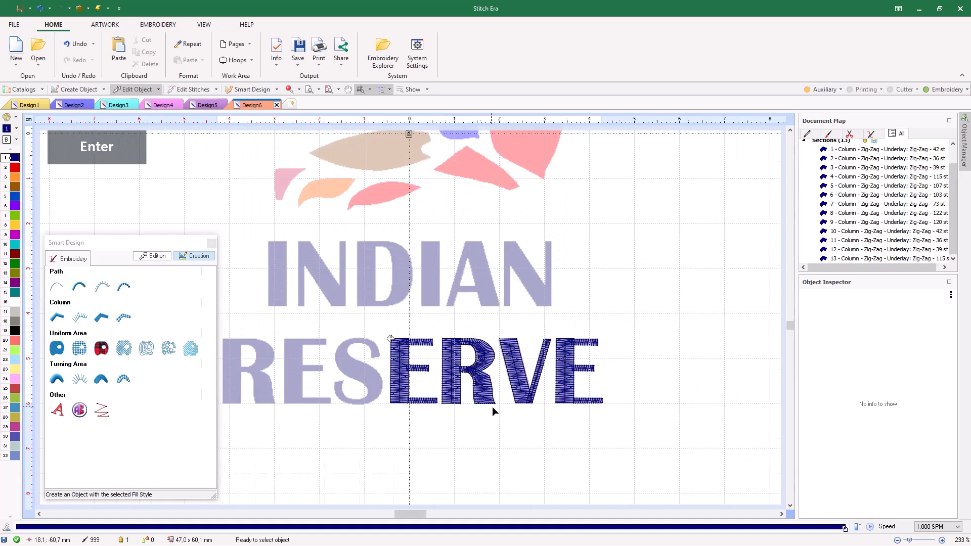
Step: Start a zig-zag column for the S at its upper terminal and trace the top curve with paired curve points down to the spine
{"action": "scroll", "coordinate": [381, 411], "scroll_direction": "up", "scroll_amount": 4}
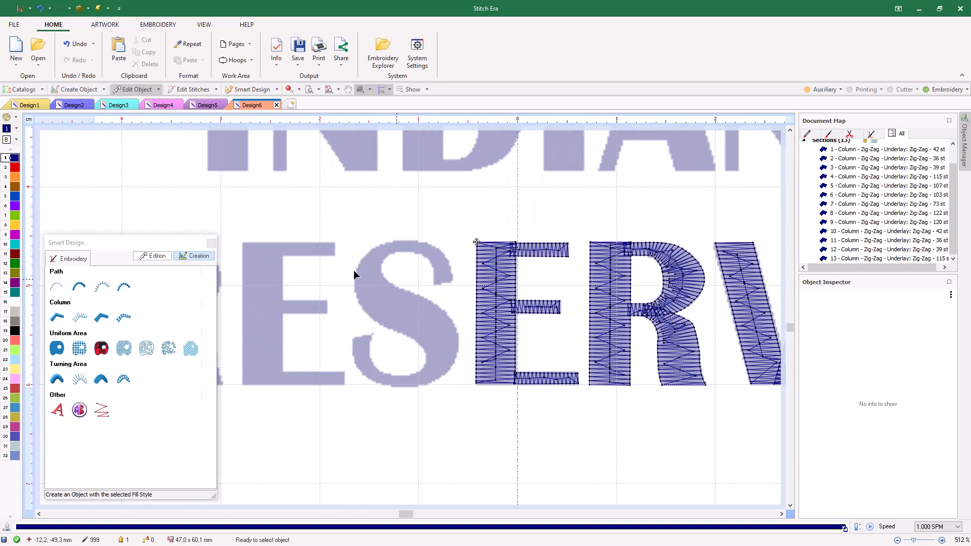
{"action": "left_click", "coordinate": [57, 318]}
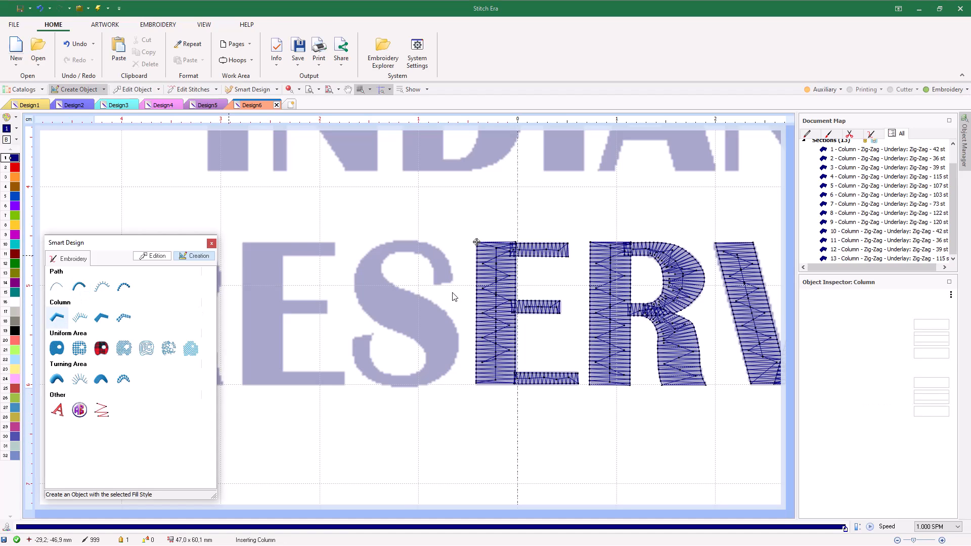
{"action": "left_click", "coordinate": [434, 284]}
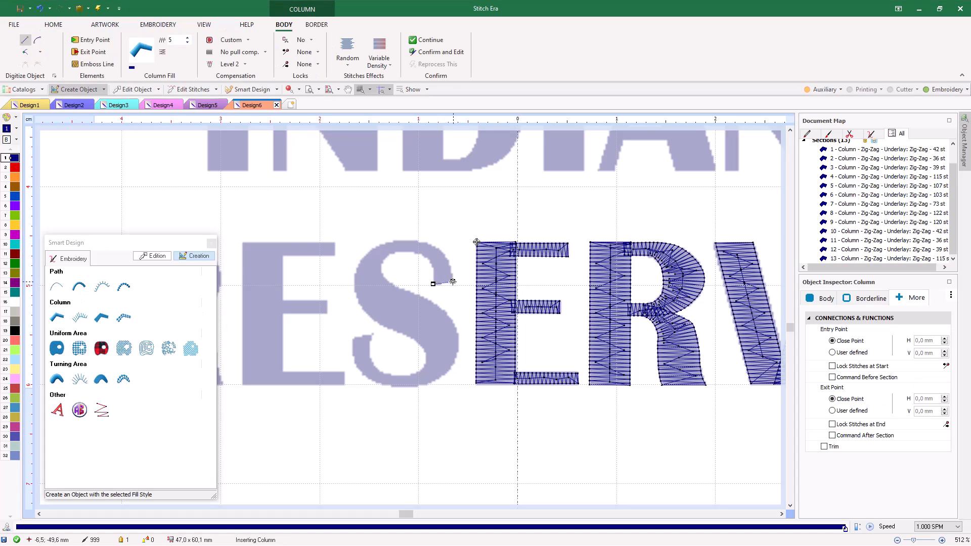
{"action": "left_click", "coordinate": [453, 282]}
{"action": "left_click", "coordinate": [448, 260], "text": "shift"}
{"action": "left_click", "coordinate": [433, 267], "text": "shift"}
{"action": "left_click", "coordinate": [423, 256], "text": "shift"}
{"action": "left_click", "coordinate": [428, 244], "text": "shift"}
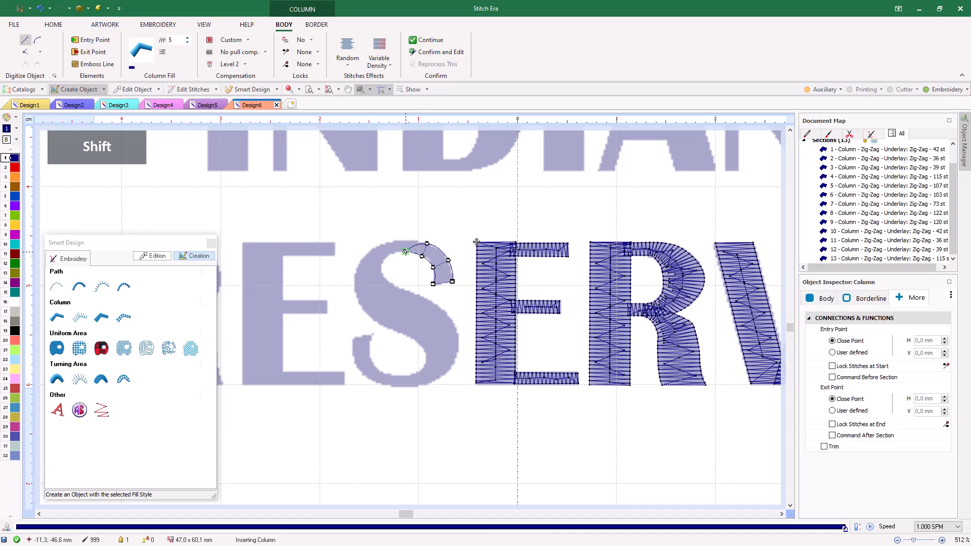
{"action": "left_click", "coordinate": [405, 242], "text": "shift"}
{"action": "left_click", "coordinate": [381, 246], "text": "shift"}
{"action": "left_click", "coordinate": [381, 271], "text": "shift"}
{"action": "left_click", "coordinate": [361, 262], "text": "shift"}
{"action": "left_click", "coordinate": [356, 293], "text": "shift"}
{"action": "left_click", "coordinate": [387, 280], "text": "shift"}
Step: Continue the S column through the diagonal spine and around the bottom curve, finishing it at the lower terminal
{"action": "left_click", "coordinate": [410, 292], "text": "shift"}
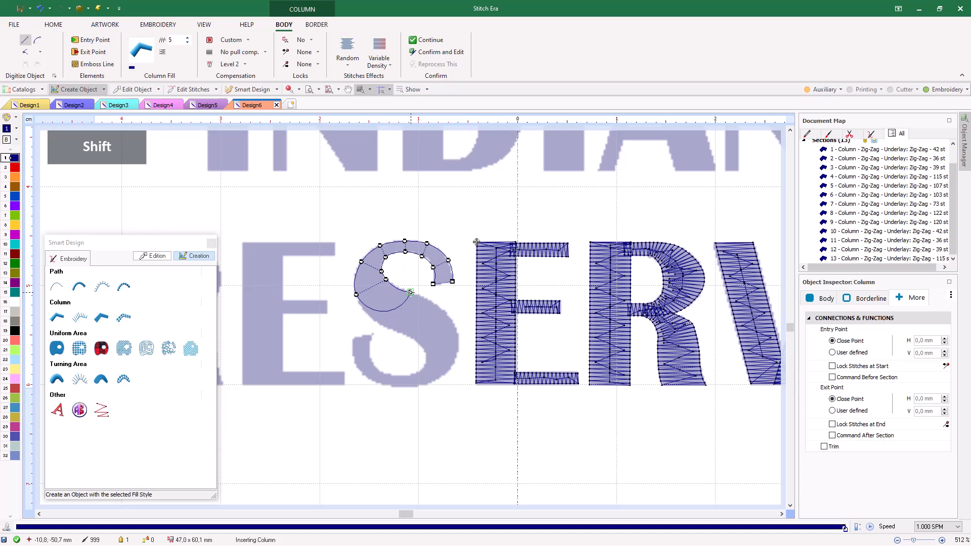
{"action": "left_click", "coordinate": [384, 324], "text": "shift"}
{"action": "left_click", "coordinate": [416, 341], "text": "shift"}
{"action": "left_click", "coordinate": [442, 311], "text": "shift"}
{"action": "left_click", "coordinate": [427, 357], "text": "shift"}
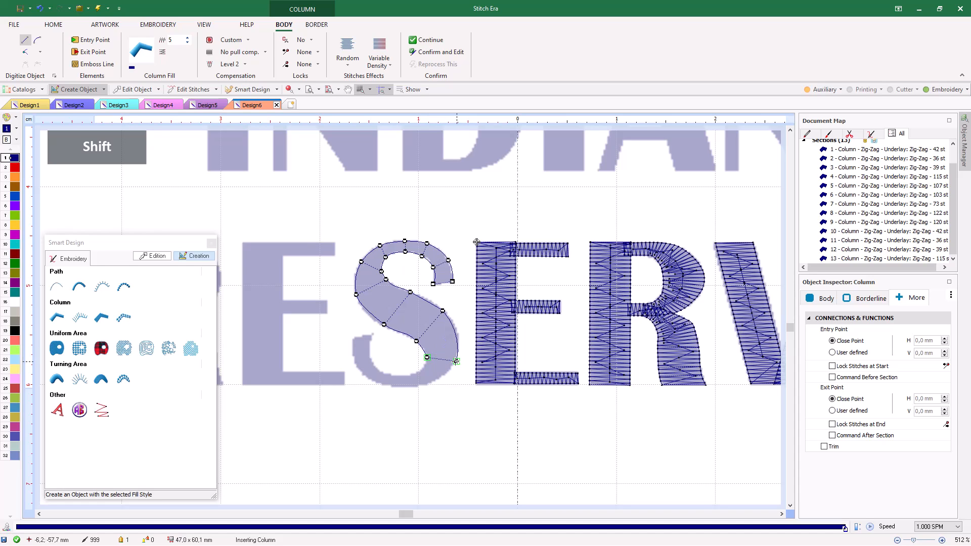
{"action": "left_click", "coordinate": [454, 363], "text": "shift"}
{"action": "left_click", "coordinate": [419, 386], "text": "shift"}
{"action": "left_click", "coordinate": [415, 371], "text": "shift"}
{"action": "left_click", "coordinate": [388, 373], "text": "shift"}
{"action": "left_click", "coordinate": [384, 385], "text": "shift"}
{"action": "left_click", "coordinate": [364, 375], "text": "shift"}
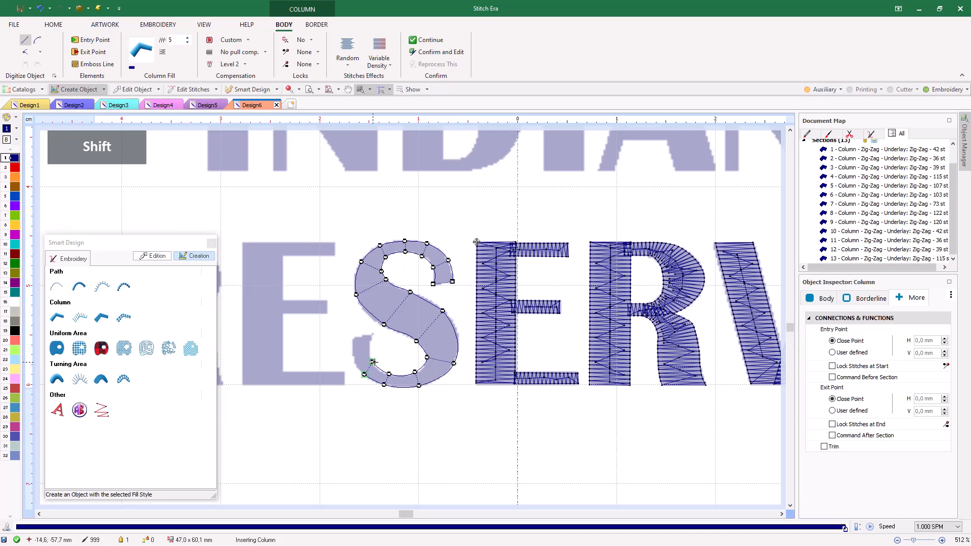
{"action": "left_click", "coordinate": [374, 366], "text": "shift"}
{"action": "left_click", "coordinate": [368, 348], "text": "shift"}
{"action": "left_click", "coordinate": [354, 338]}
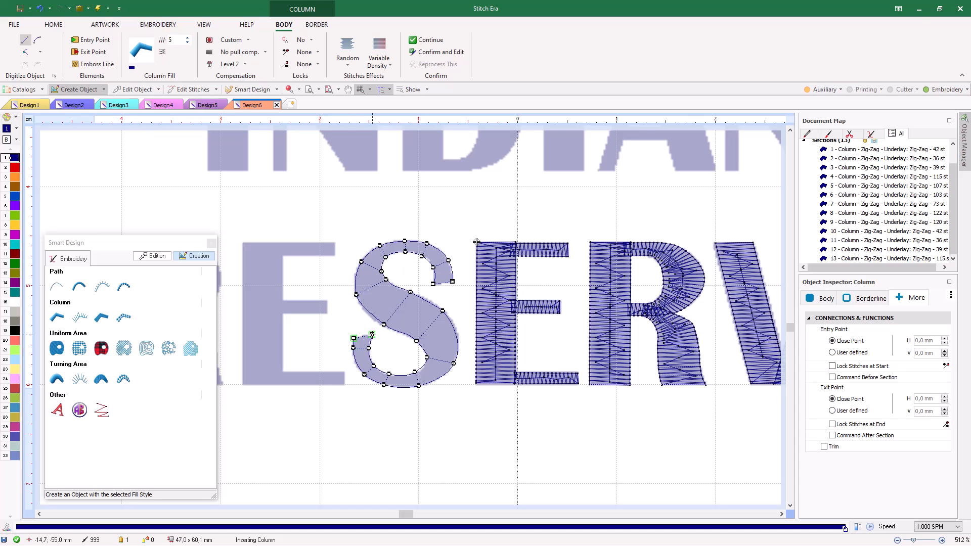
{"action": "key", "text": "Return"}
Step: Duplicate the four columns of the middle E and place the copy over the first E of RESERVE
{"action": "scroll", "coordinate": [388, 341], "scroll_direction": "down", "scroll_amount": 2}
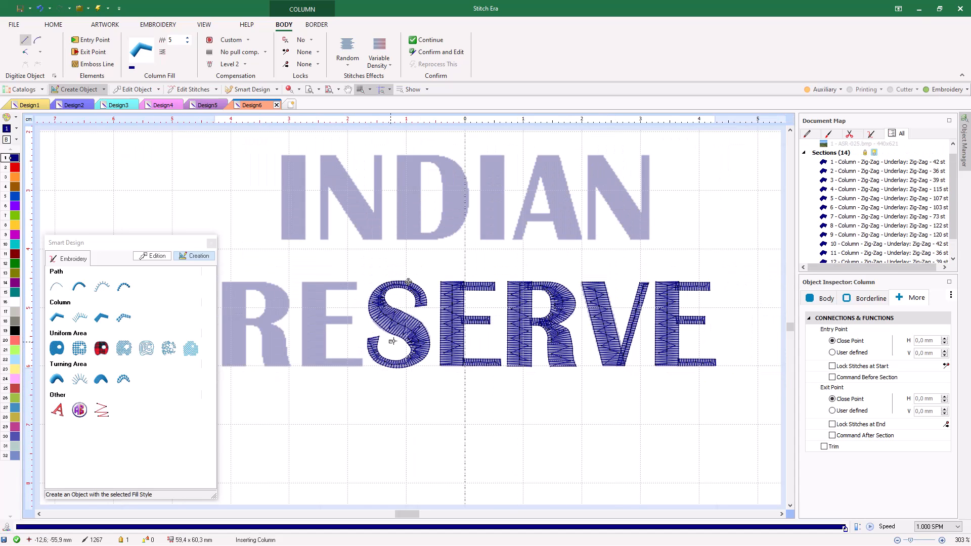
{"action": "scroll", "coordinate": [390, 342], "scroll_direction": "down", "scroll_amount": 1}
{"action": "left_click", "coordinate": [125, 89]}
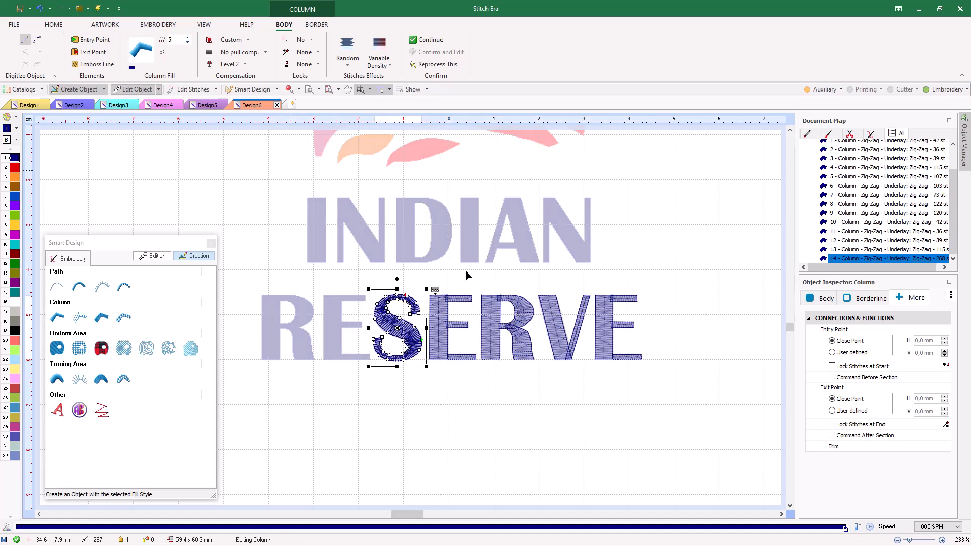
{"action": "left_click", "coordinate": [425, 281]}
{"action": "left_click_drag", "start_coordinate": [425, 282], "coordinate": [478, 382]}
{"action": "key", "text": "ctrl+c"}
{"action": "key", "text": "ctrl+v"}
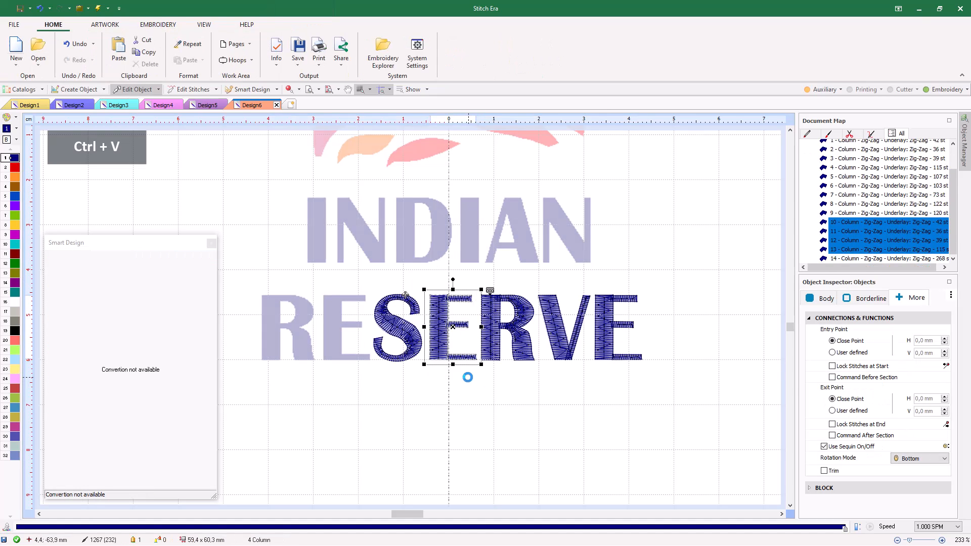
{"action": "left_click_drag", "start_coordinate": [467, 342], "coordinate": [334, 314]}
{"action": "scroll", "coordinate": [349, 334], "scroll_direction": "up", "scroll_amount": 3}
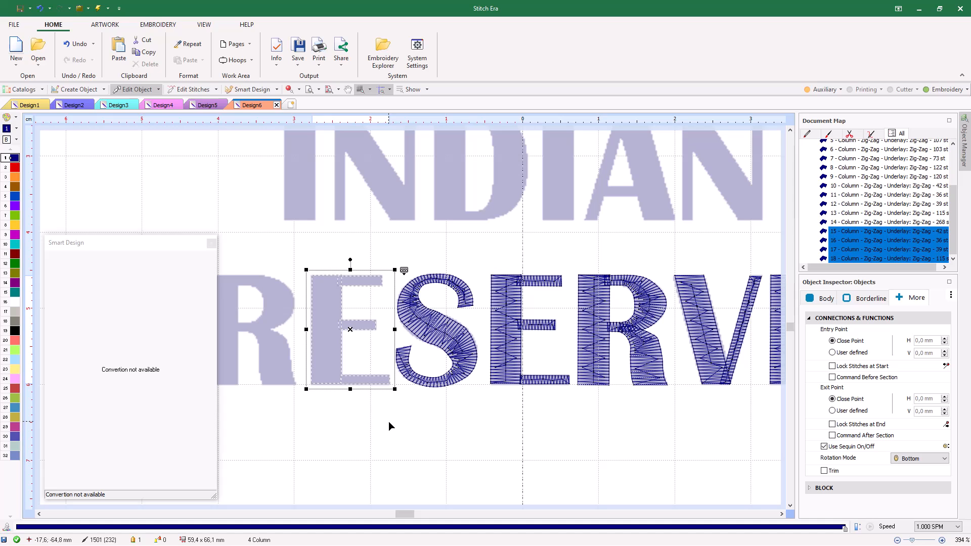
{"action": "left_click", "coordinate": [416, 401]}
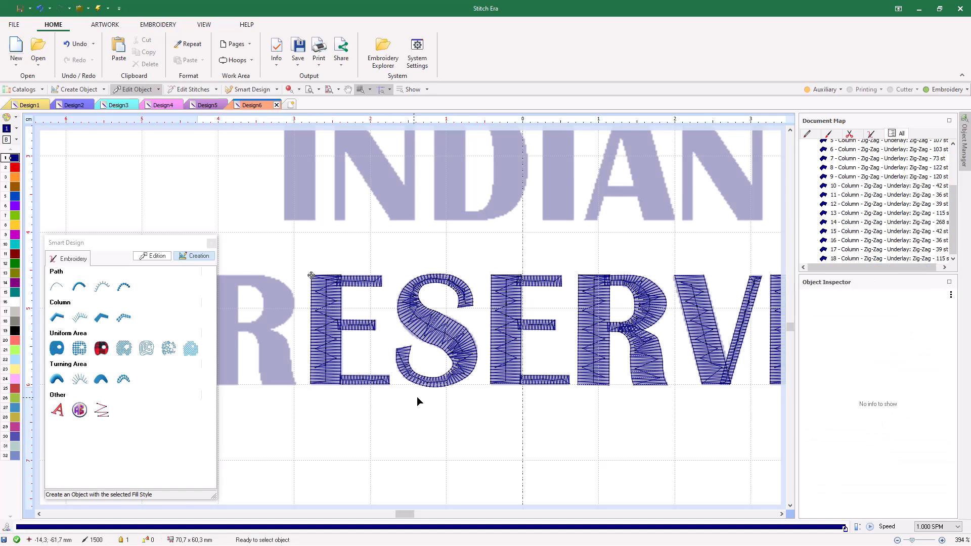
Step: Duplicate the three columns of the second R and place the copy over the first R of RESERVE
{"action": "scroll", "coordinate": [417, 401], "scroll_direction": "down", "scroll_amount": 2}
{"action": "left_click_drag", "start_coordinate": [537, 292], "coordinate": [615, 441]}
{"action": "key", "text": "ctrl+c"}
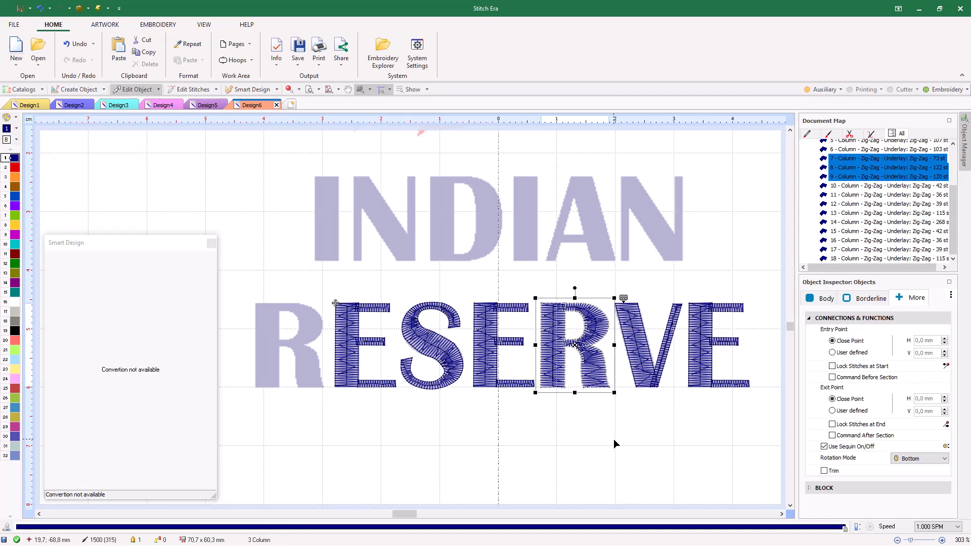
{"action": "key", "text": "ctrl+v"}
{"action": "mouse_move", "coordinate": [631, 401]}
{"action": "left_mouse_down"}
{"action": "mouse_move", "coordinate": [274, 360]}
{"action": "mouse_move", "coordinate": [307, 363]}
{"action": "left_mouse_up"}
{"action": "left_click", "coordinate": [352, 459]}
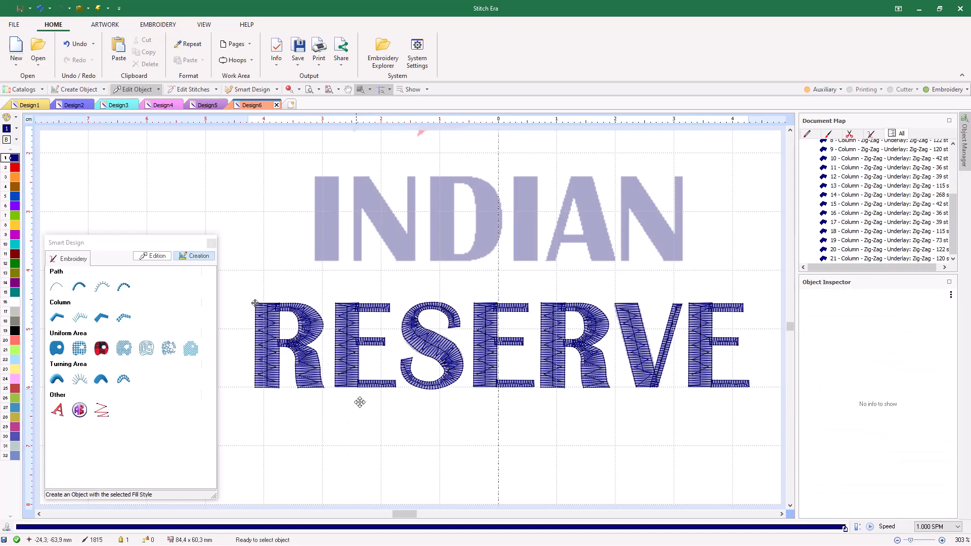
Step: Create a zig-zag column over the first I of INDIAN, tracing its four corners
{"action": "scroll", "coordinate": [305, 223], "scroll_direction": "up", "scroll_amount": 1}
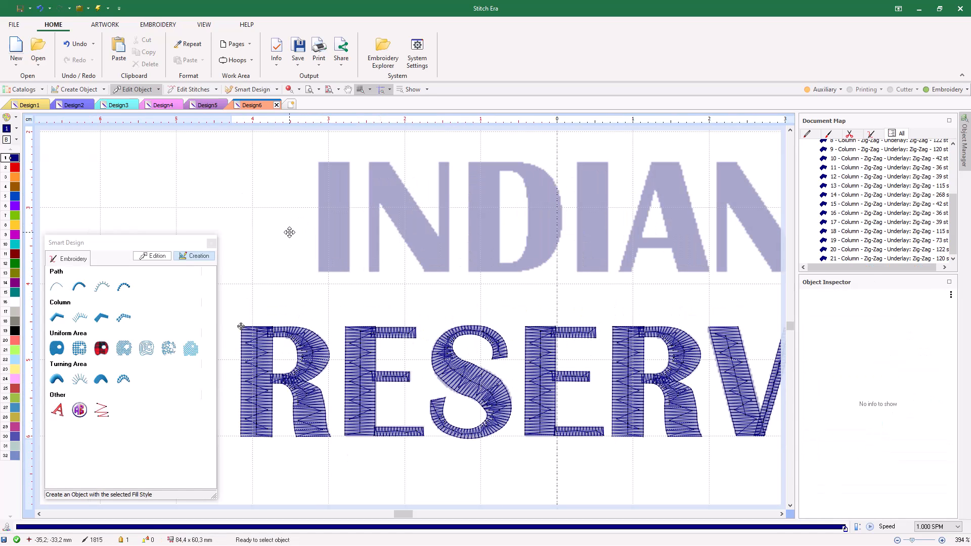
{"action": "left_click", "coordinate": [56, 317]}
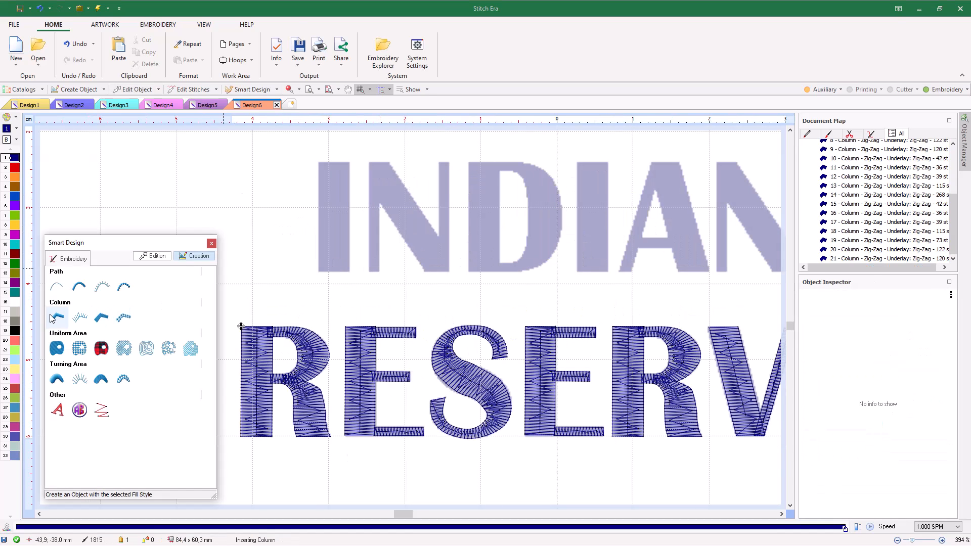
{"action": "left_click", "coordinate": [319, 270]}
{"action": "left_click", "coordinate": [349, 270]}
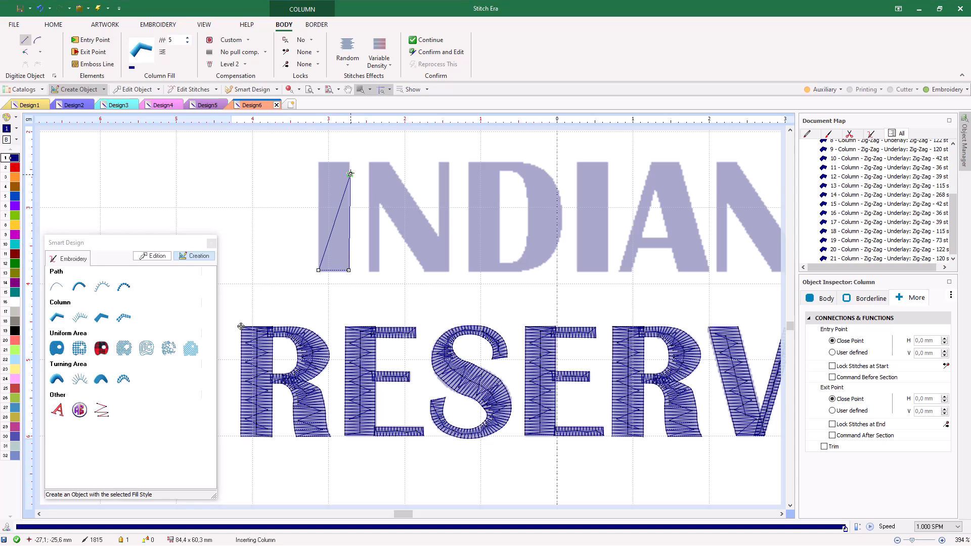
{"action": "left_click", "coordinate": [350, 163]}
{"action": "left_click", "coordinate": [318, 162]}
{"action": "key", "text": "Return"}
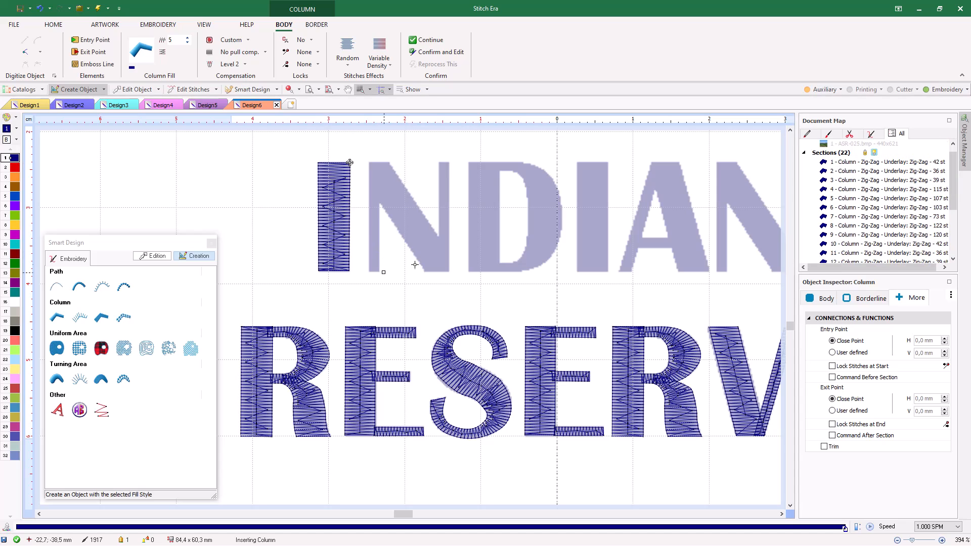
Step: Trace the two thin vertical stems of the first N in INDIAN as separate zig-zag columns
{"action": "left_click", "coordinate": [379, 272]}
{"action": "left_click", "coordinate": [377, 162]}
{"action": "key", "text": "Return"}
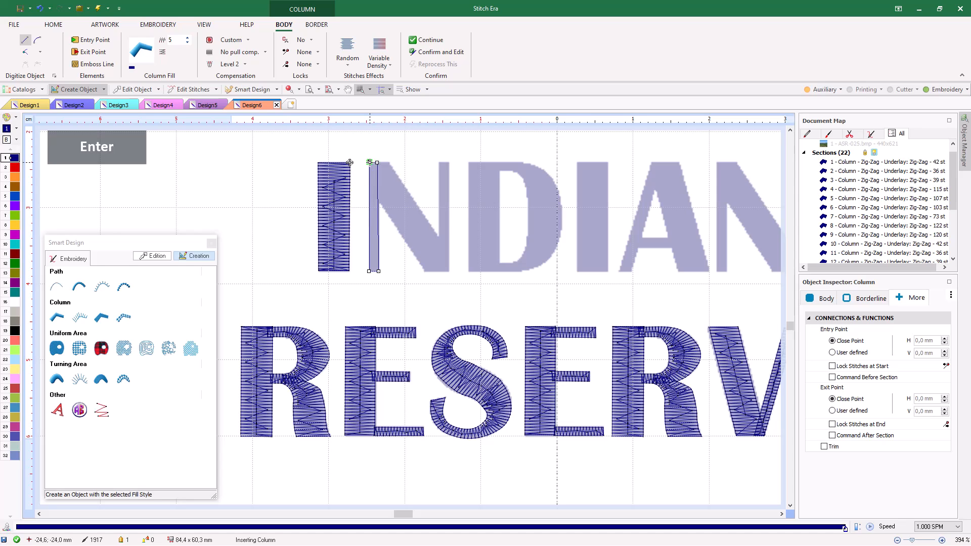
{"action": "left_click", "coordinate": [439, 163]}
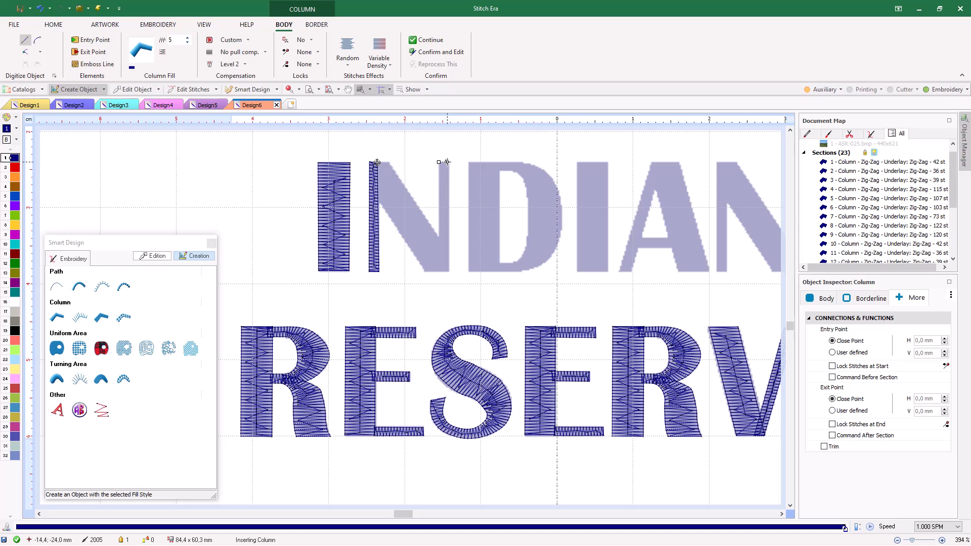
{"action": "left_click", "coordinate": [449, 271]}
{"action": "key", "text": "Return"}
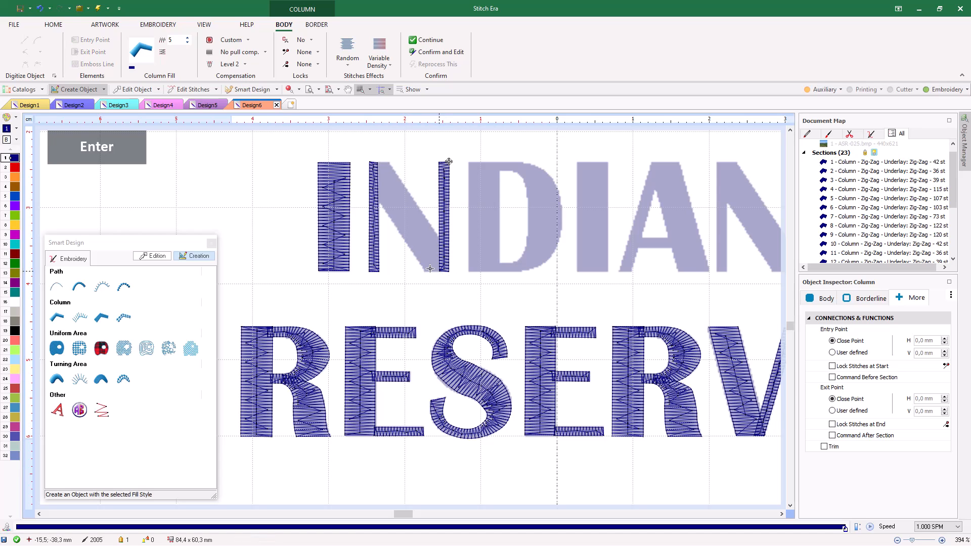
Step: Start a column for the first N's diagonal at its lower end and place paired straight points along its edges up toward the left stem
{"action": "scroll", "coordinate": [435, 269], "scroll_direction": "up", "scroll_amount": 1}
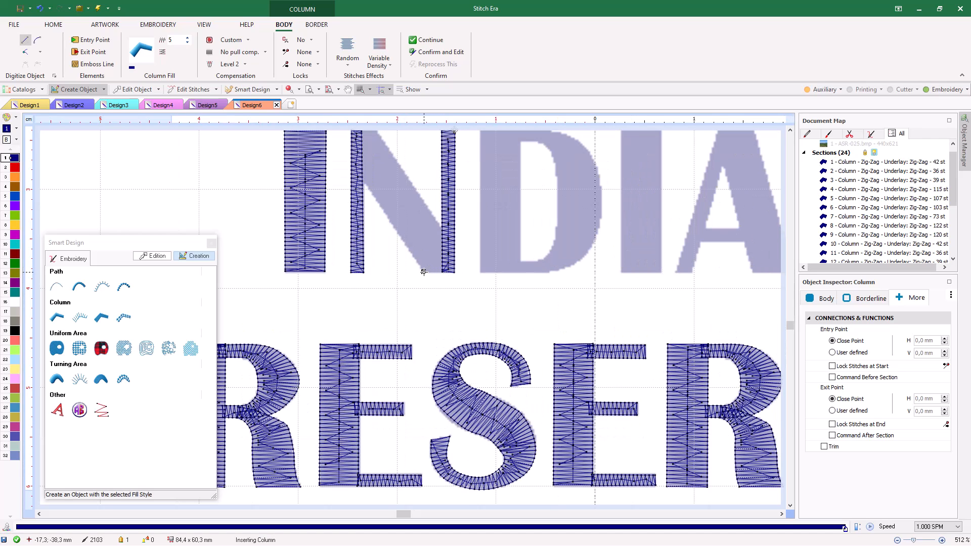
{"action": "left_click", "coordinate": [411, 253]}
{"action": "left_click", "coordinate": [454, 252]}
{"action": "left_click", "coordinate": [398, 234]}
{"action": "left_click", "coordinate": [443, 233]}
{"action": "left_click", "coordinate": [426, 205]}
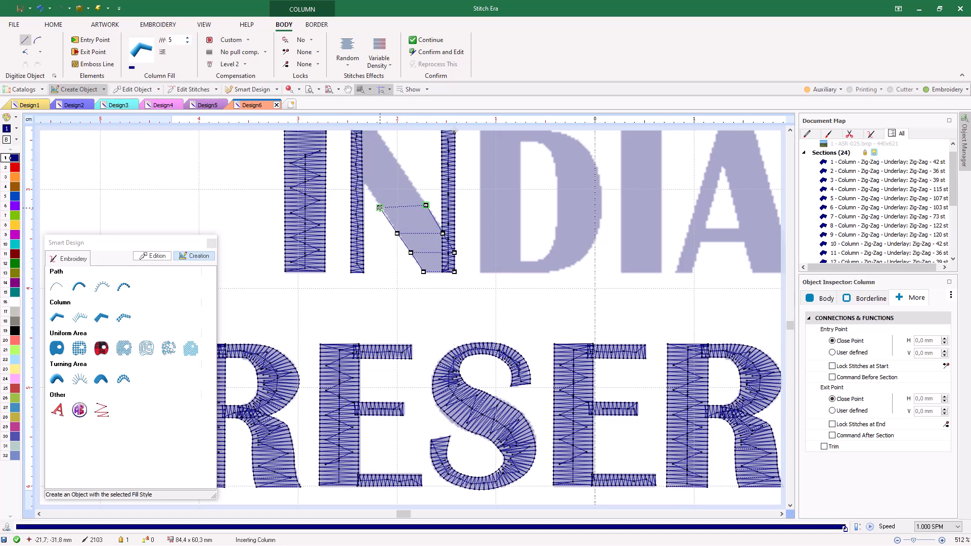
{"action": "left_click", "coordinate": [380, 206]}
{"action": "left_click", "coordinate": [363, 183]}
{"action": "left_click", "coordinate": [410, 183]}
Step: Continue the N's diagonal column with paired points along the upper section and finish it at the letter's top edge
{"action": "scroll", "coordinate": [395, 174], "scroll_direction": "down", "scroll_amount": 2}
{"action": "scroll", "coordinate": [394, 171], "scroll_direction": "up", "scroll_amount": 2}
{"action": "scroll", "coordinate": [392, 174], "scroll_direction": "up", "scroll_amount": 2}
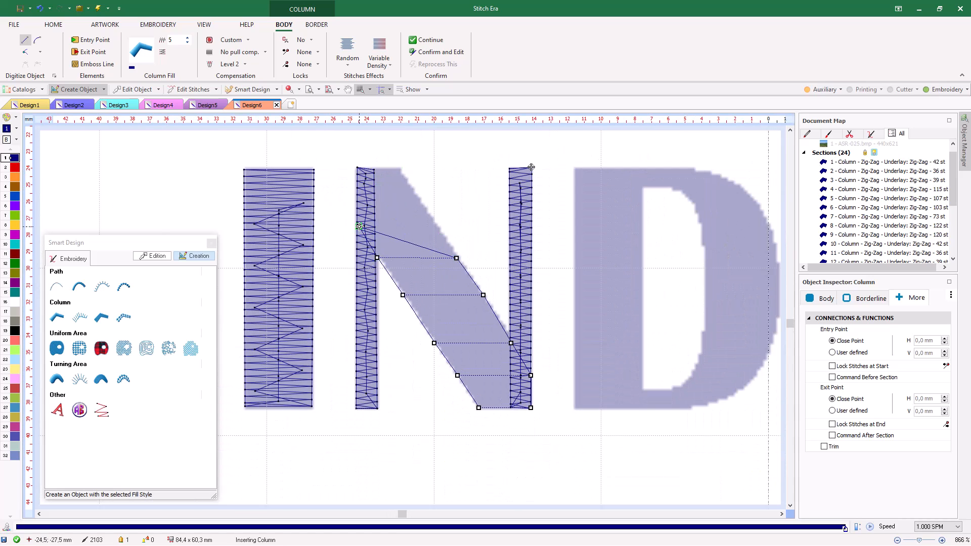
{"action": "left_click", "coordinate": [358, 226]}
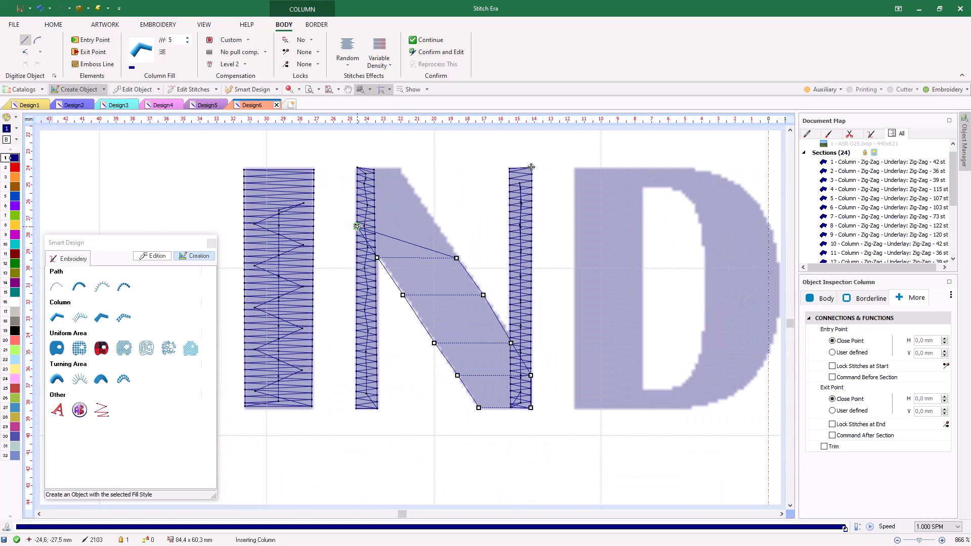
{"action": "left_click", "coordinate": [439, 227]}
{"action": "left_click", "coordinate": [409, 186]}
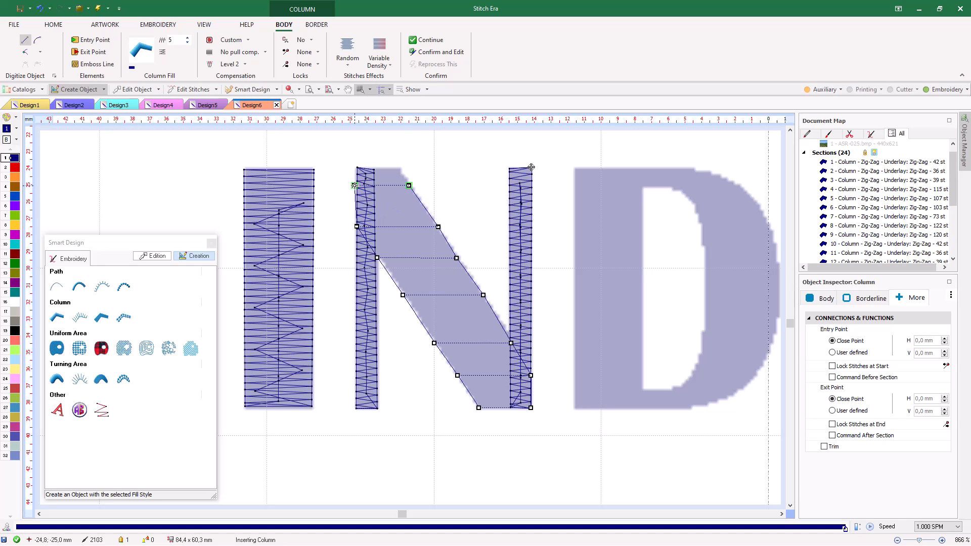
{"action": "left_click", "coordinate": [358, 184]}
{"action": "left_click", "coordinate": [357, 168]}
{"action": "key", "text": "Return"}
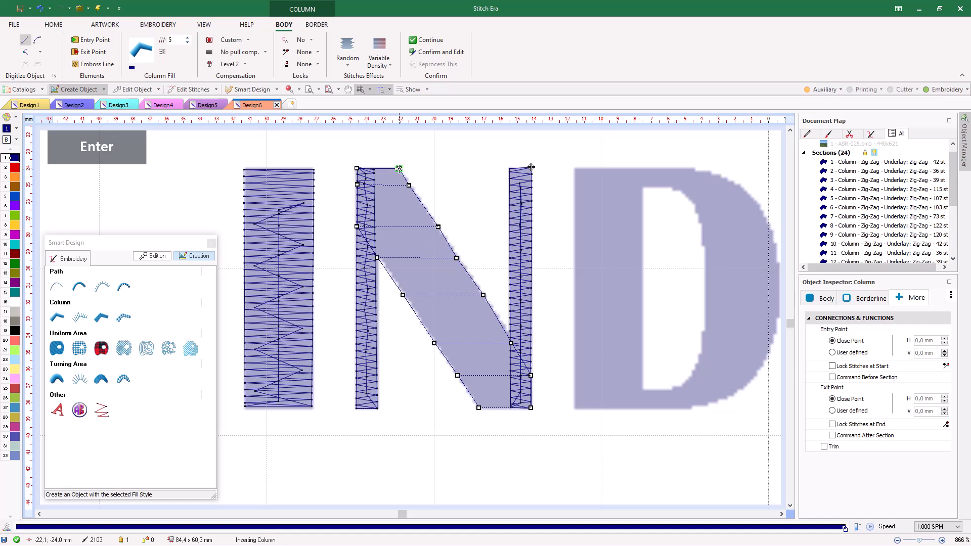
Step: Preview the digitized I and N in 3D, then return to the plain stitch view
{"action": "scroll", "coordinate": [299, 267], "scroll_direction": "down", "scroll_amount": 2}
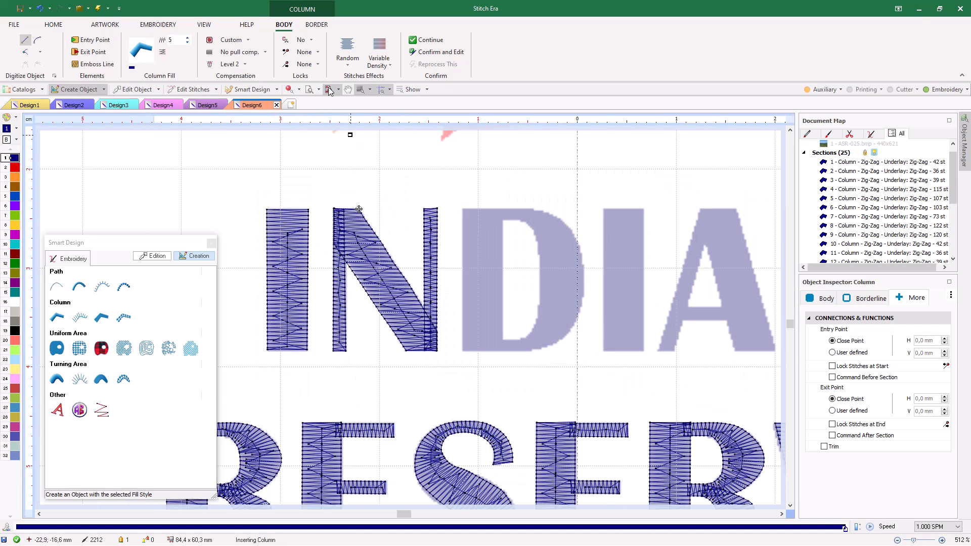
{"action": "left_click", "coordinate": [293, 91]}
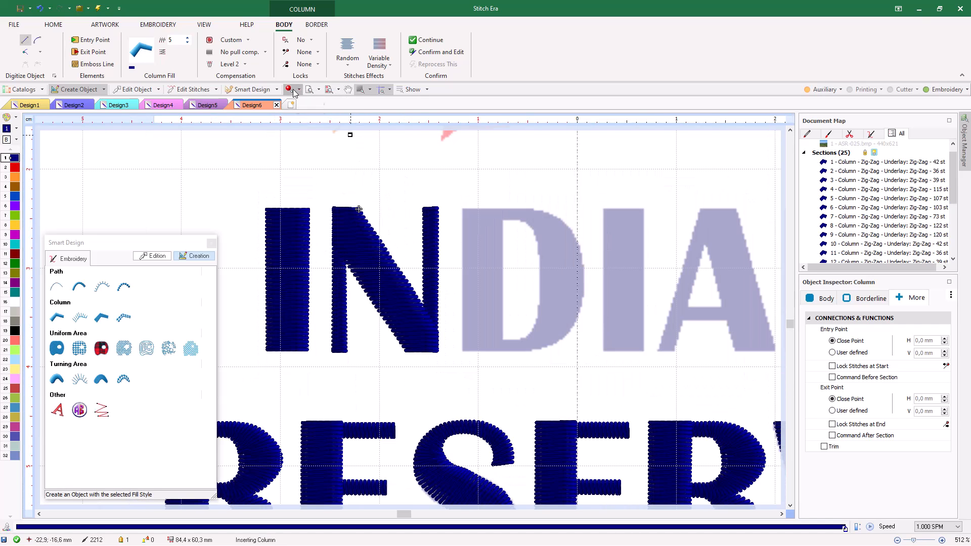
{"action": "left_click", "coordinate": [293, 90]}
Step: Start a column for the D's bowl at its upper inner end and trace with paired straight and curve points to the bowl's middle
{"action": "scroll", "coordinate": [526, 207], "scroll_direction": "up", "scroll_amount": 1}
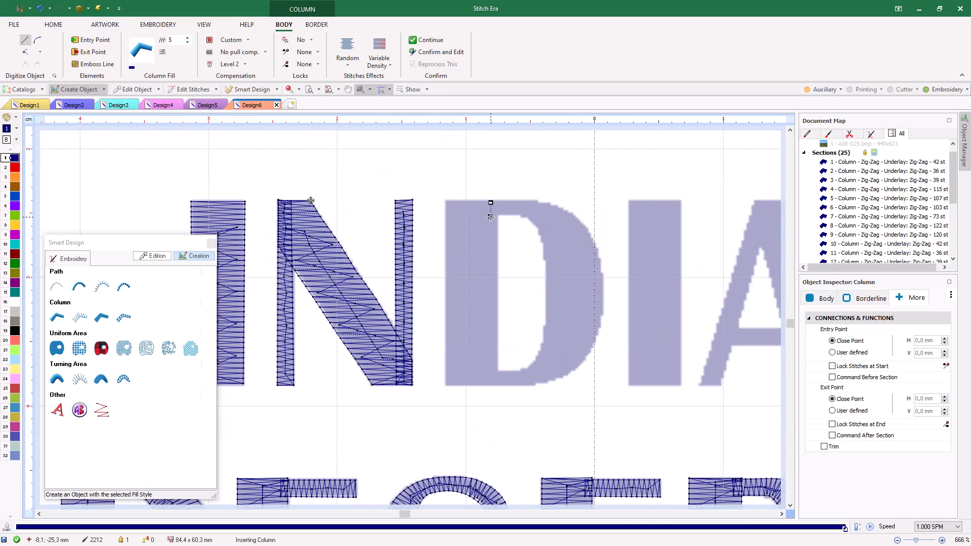
{"action": "left_click", "coordinate": [523, 215]}
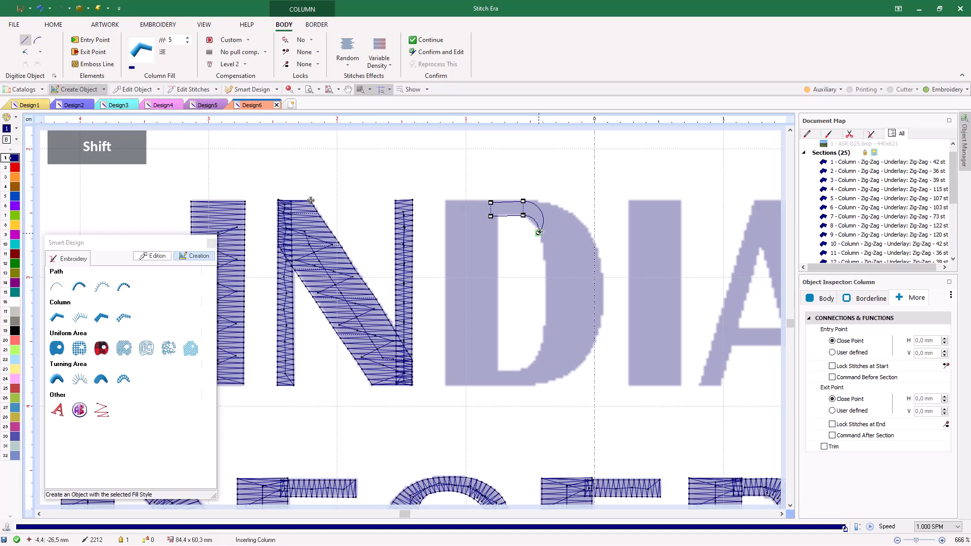
{"action": "left_click", "coordinate": [537, 225], "text": "shift"}
{"action": "left_click", "coordinate": [562, 208], "text": "shift"}
{"action": "left_click", "coordinate": [597, 255], "text": "shift"}
{"action": "left_click", "coordinate": [547, 261]}
{"action": "left_click", "coordinate": [548, 297]}
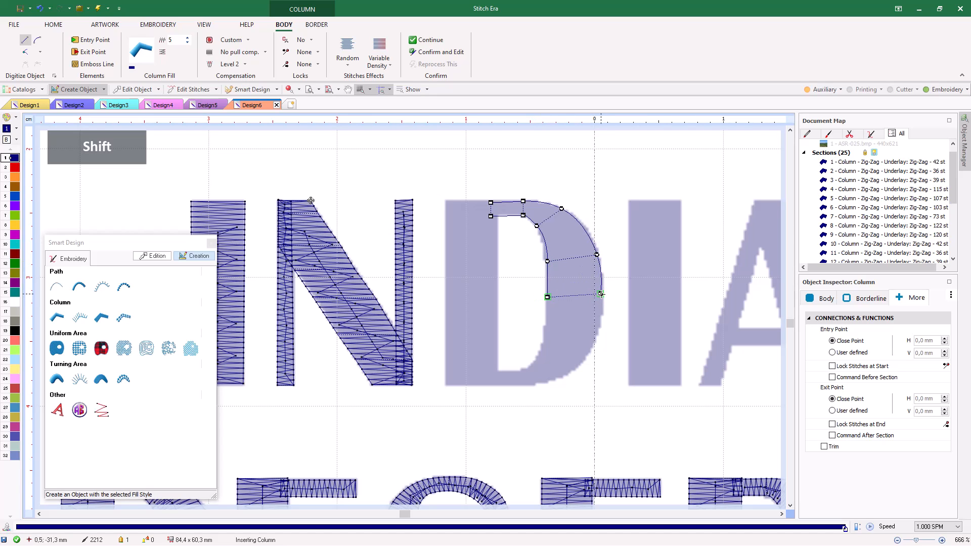
{"action": "left_click", "coordinate": [602, 297], "text": "shift"}
Step: Continue the D's bowl column around the lower curve with paired points and finish it at the bowl's lower inner end
{"action": "left_click", "coordinate": [546, 327]}
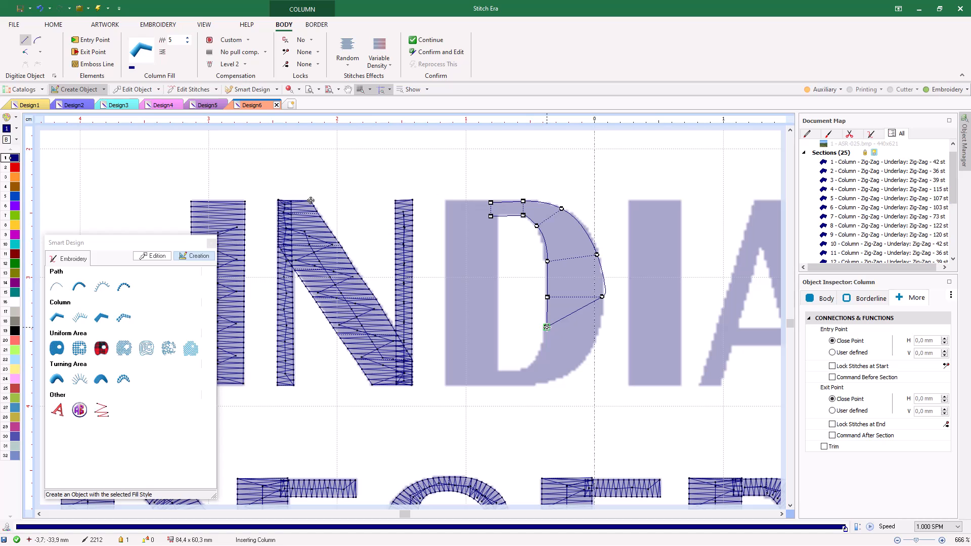
{"action": "left_click", "coordinate": [595, 340], "text": "shift"}
{"action": "left_click", "coordinate": [538, 353], "text": "shift"}
{"action": "left_click", "coordinate": [557, 378], "text": "shift"}
{"action": "left_click", "coordinate": [519, 371], "text": "shift"}
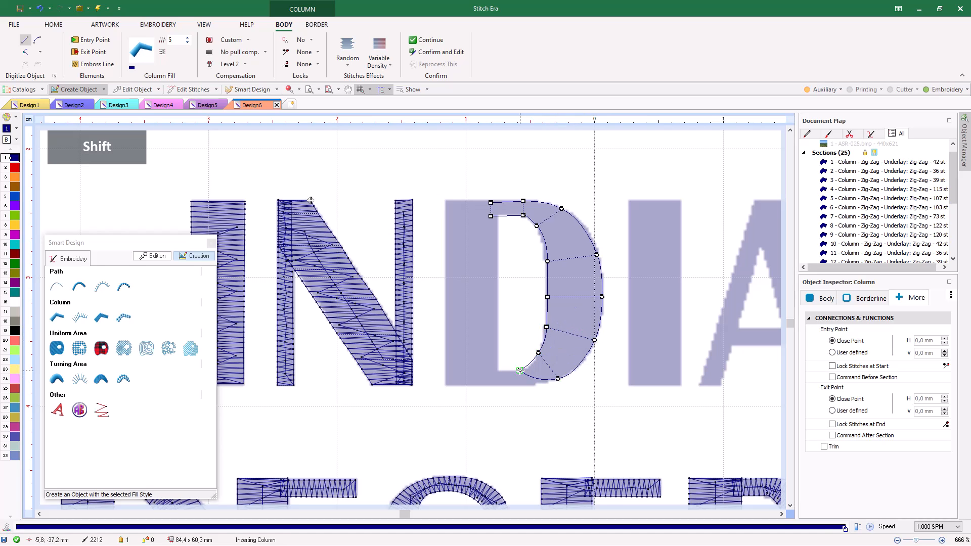
{"action": "left_click", "coordinate": [520, 385], "text": "shift"}
{"action": "left_click", "coordinate": [492, 372]}
{"action": "key", "text": "Return"}
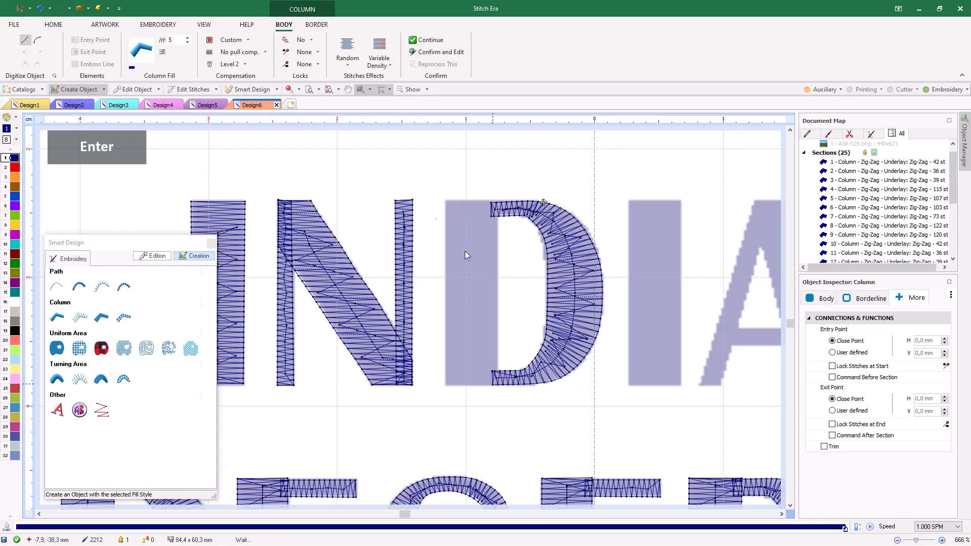
Step: Create a zig-zag column over the D's vertical stem, slightly overlapping the ends of the bowl
{"action": "left_click", "coordinate": [445, 201]}
{"action": "left_click", "coordinate": [498, 200]}
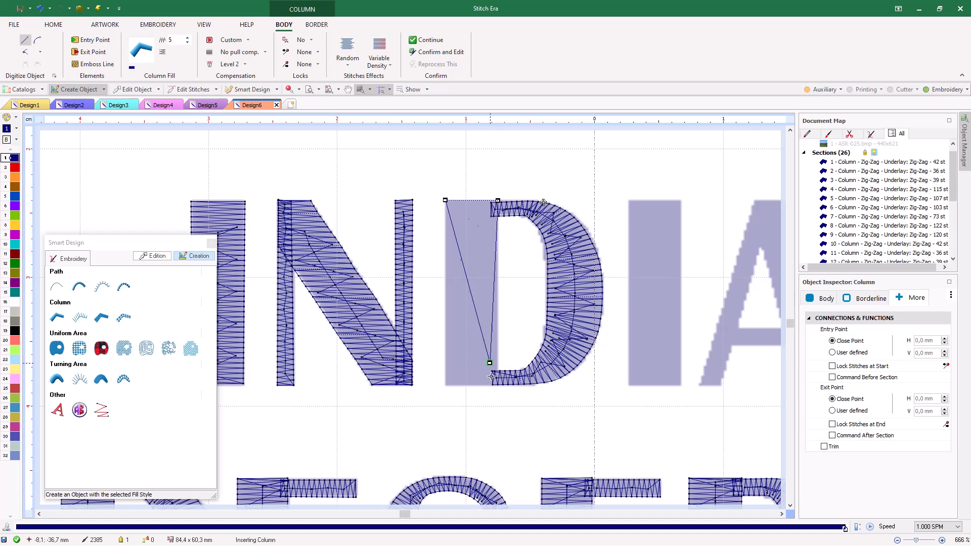
{"action": "left_click", "coordinate": [497, 385]}
{"action": "left_click", "coordinate": [445, 385]}
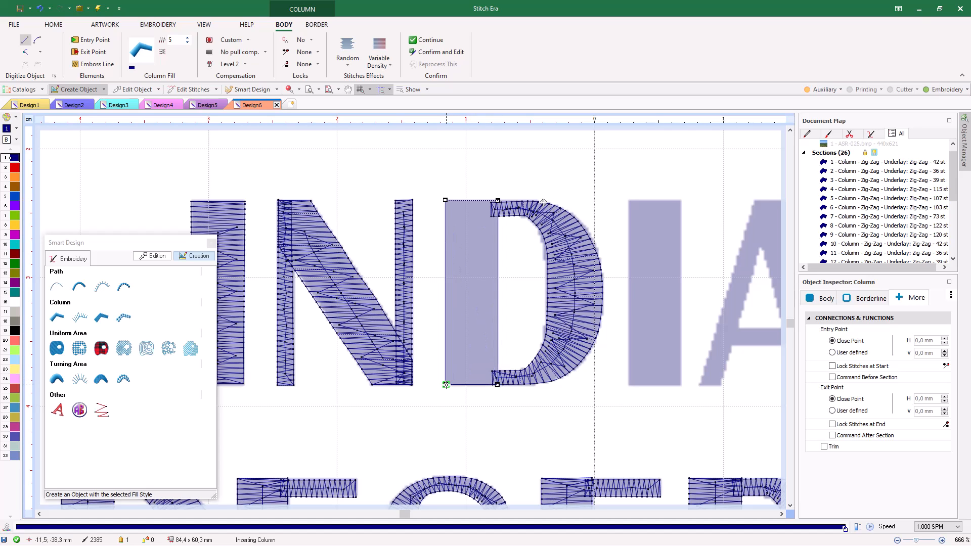
{"action": "key", "text": "Return"}
Step: Create a zig-zag column over the second I of INDIAN, tracing from its top corners to its bottom corners
{"action": "scroll", "coordinate": [562, 249], "scroll_direction": "down", "scroll_amount": 1}
{"action": "left_click", "coordinate": [562, 249]}
{"action": "left_click", "coordinate": [600, 248]}
{"action": "left_click", "coordinate": [601, 391]}
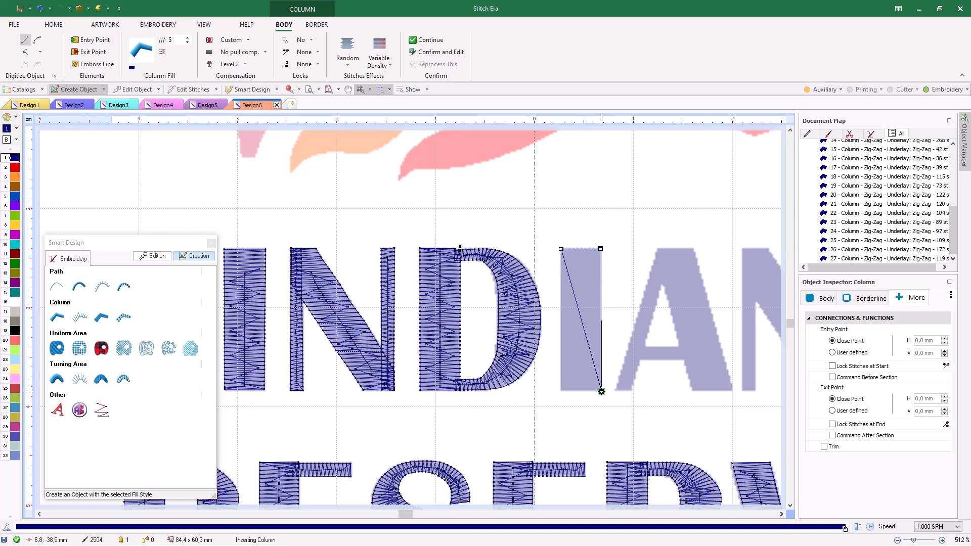
{"action": "left_click", "coordinate": [563, 391]}
{"action": "key", "text": "Return"}
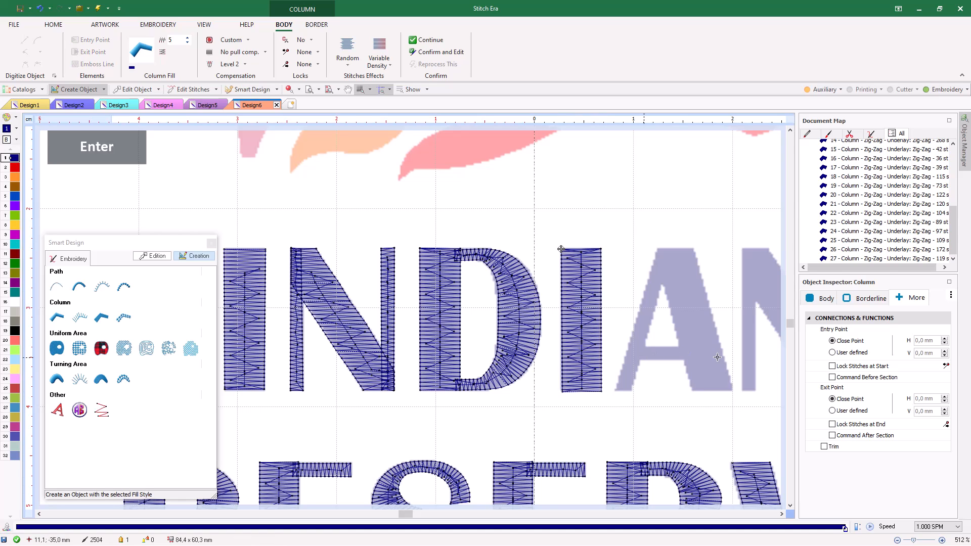
Step: Create a zig-zag column over the A's crossbar, extending its ends into both legs
{"action": "scroll", "coordinate": [700, 358], "scroll_direction": "up", "scroll_amount": 1}
{"action": "left_click", "coordinate": [617, 360]}
{"action": "left_click", "coordinate": [682, 360]}
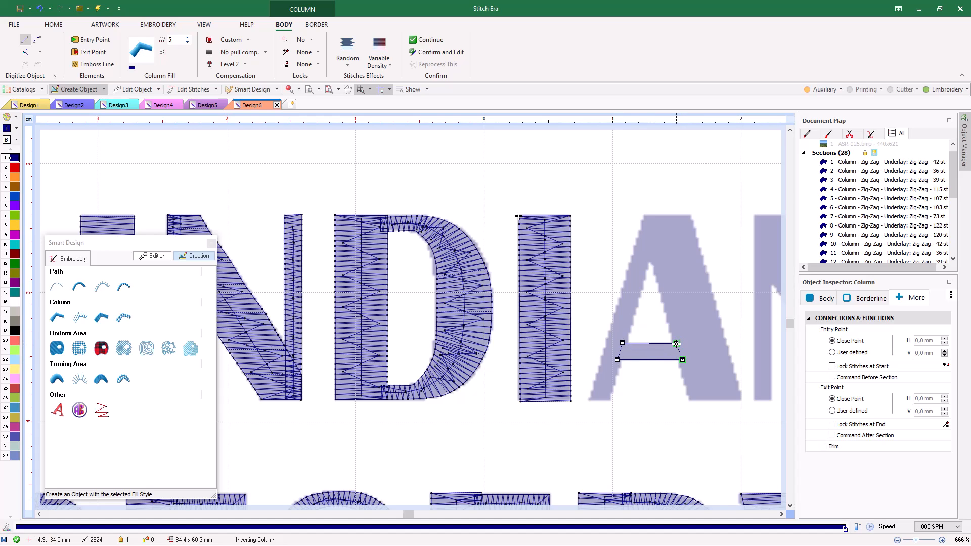
{"action": "left_click", "coordinate": [677, 343]}
{"action": "key", "text": "Return"}
Step: Trace the A's thin left leg and thick right leg as two zig-zag columns meeting at the top
{"action": "left_click", "coordinate": [589, 398]}
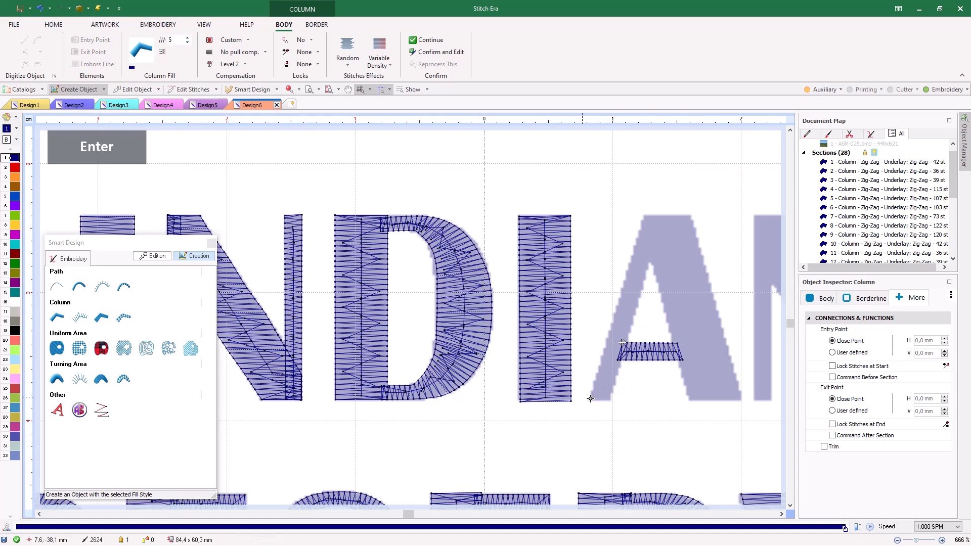
{"action": "left_click", "coordinate": [611, 399]}
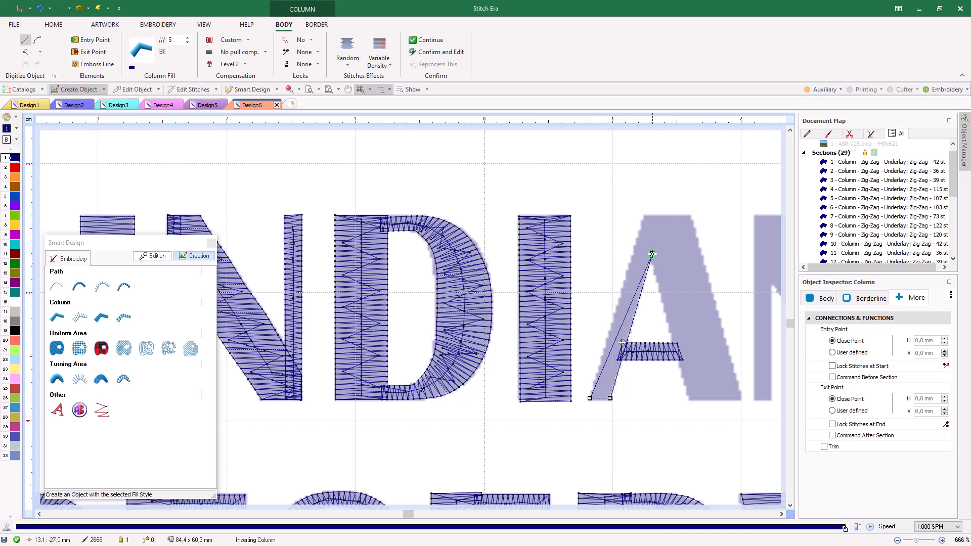
{"action": "left_click", "coordinate": [662, 216]}
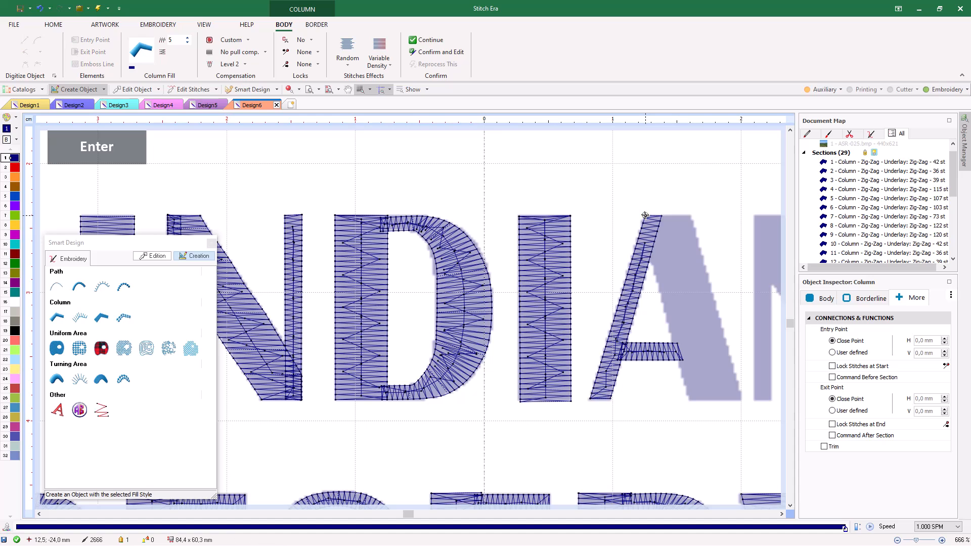
{"action": "left_click", "coordinate": [645, 215]}
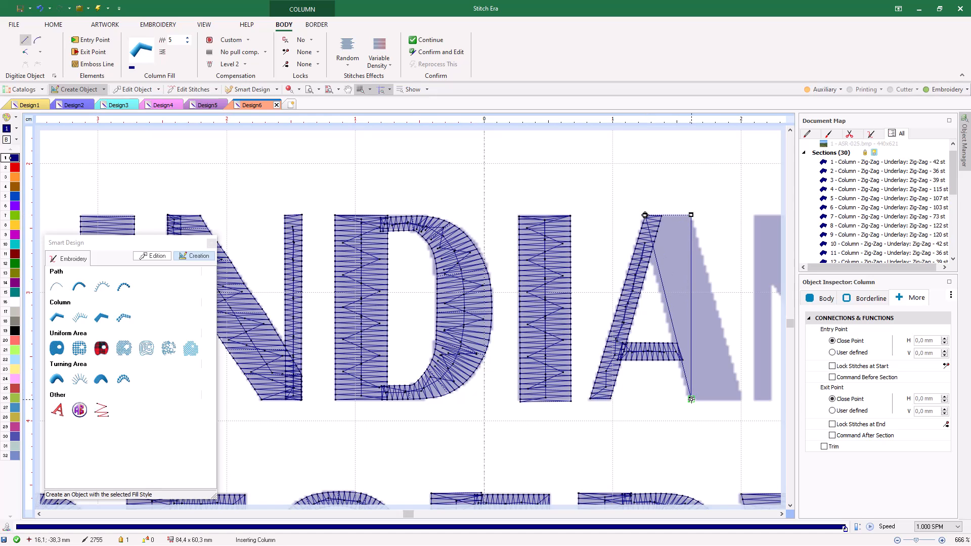
{"action": "left_click", "coordinate": [742, 401]}
{"action": "key", "text": "Return"}
Step: Duplicate the three columns of the first N and place the copy over the last N of INDIAN
{"action": "scroll", "coordinate": [601, 364], "scroll_direction": "down", "scroll_amount": 2}
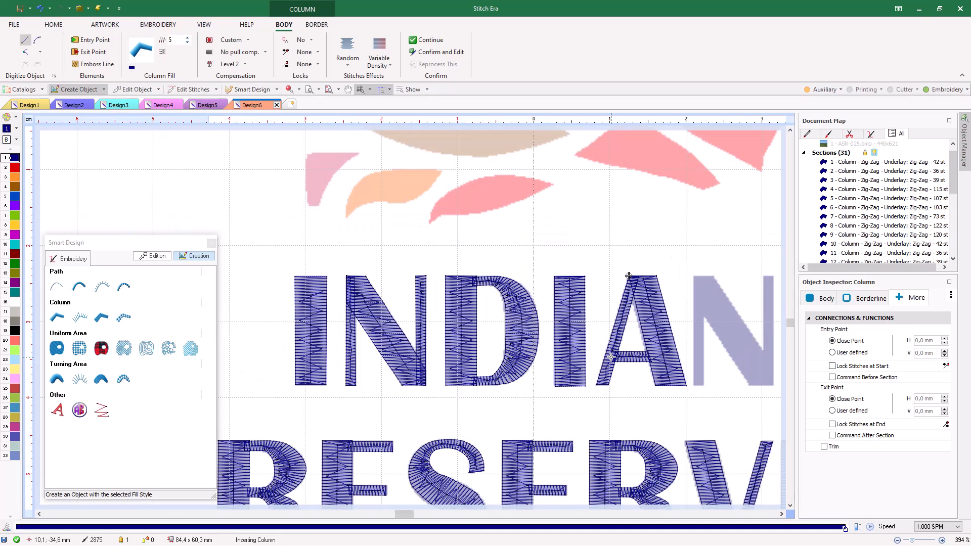
{"action": "left_click", "coordinate": [136, 90]}
{"action": "left_click_drag", "start_coordinate": [338, 257], "coordinate": [432, 412]}
{"action": "key", "text": "ctrl+c"}
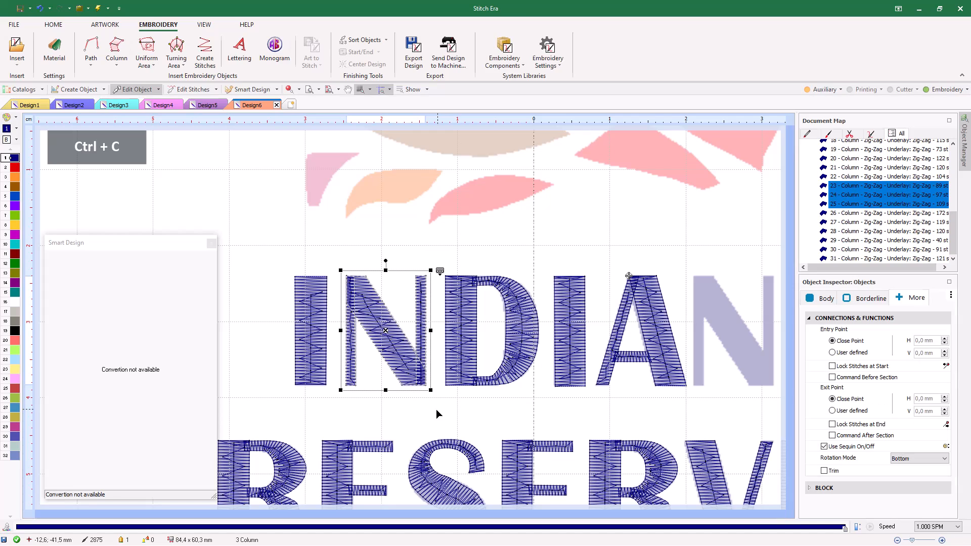
{"action": "key", "text": "ctrl+v"}
{"action": "left_click_drag", "start_coordinate": [402, 350], "coordinate": [708, 311]}
{"action": "left_click", "coordinate": [703, 245]}
Step: Preview the complete INDIAN RESERVE lettering in 3D, then return to the plain stitch view
{"action": "scroll", "coordinate": [636, 265], "scroll_direction": "down", "scroll_amount": 3}
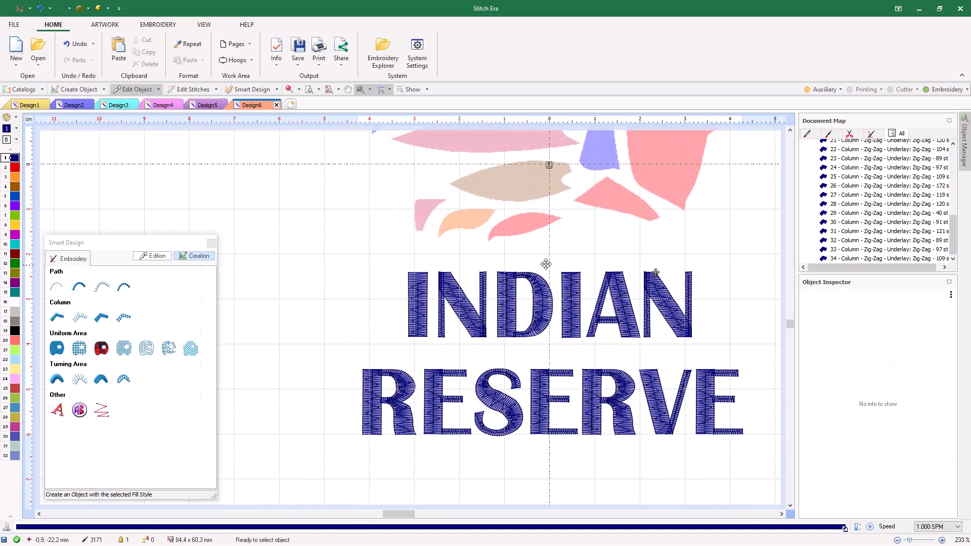
{"action": "left_click", "coordinate": [292, 90]}
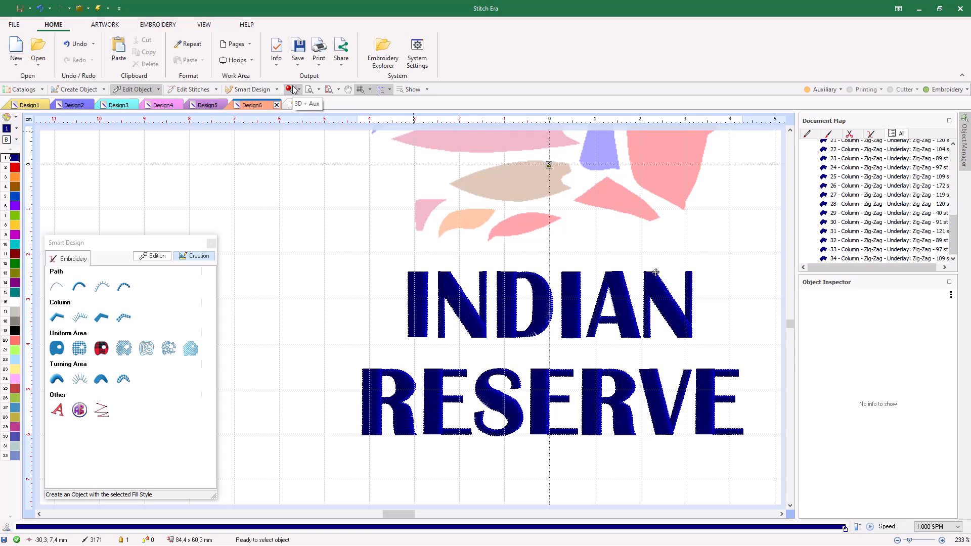
{"action": "left_click", "coordinate": [292, 90]}
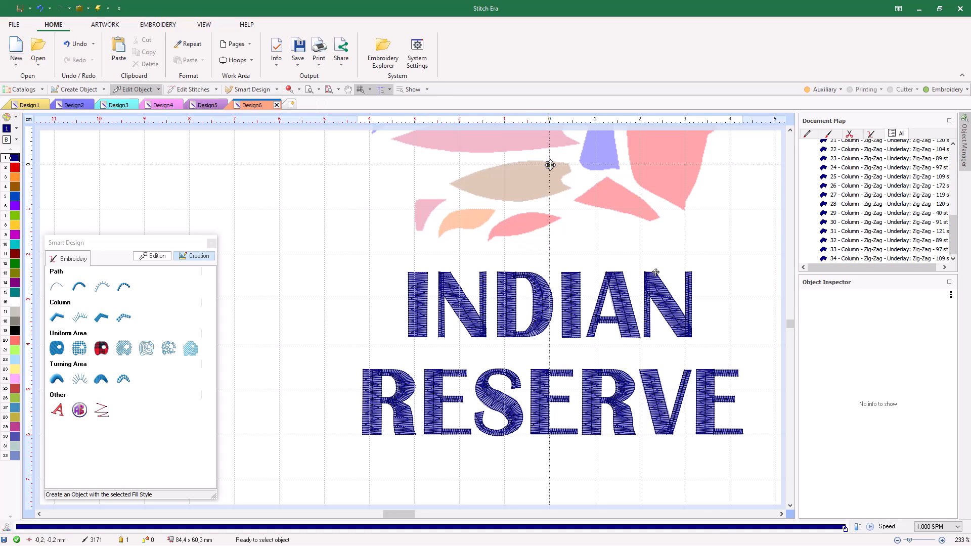
Step: Start a turning zig-zag area with Medium underlay and the red thread colour 2
{"action": "key", "text": "space"}
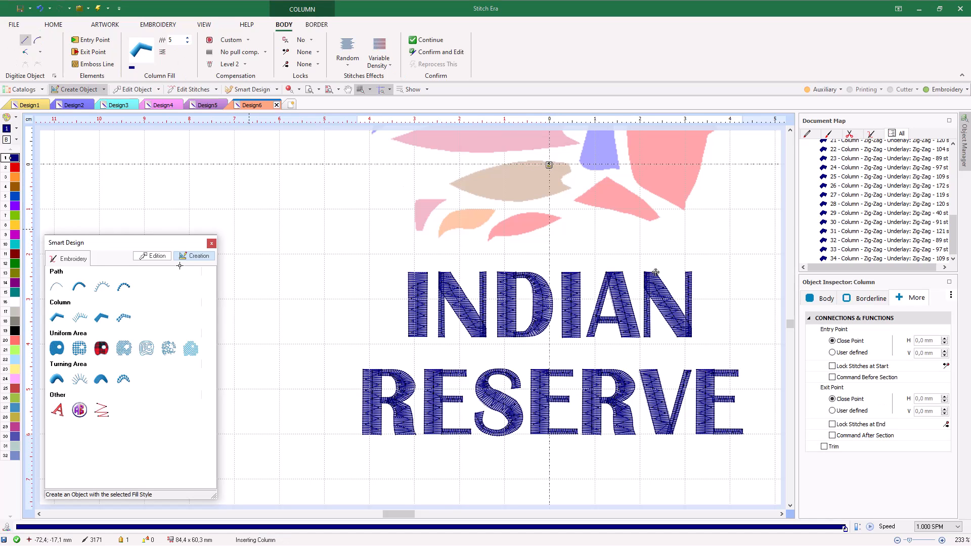
{"action": "left_click", "coordinate": [59, 381]}
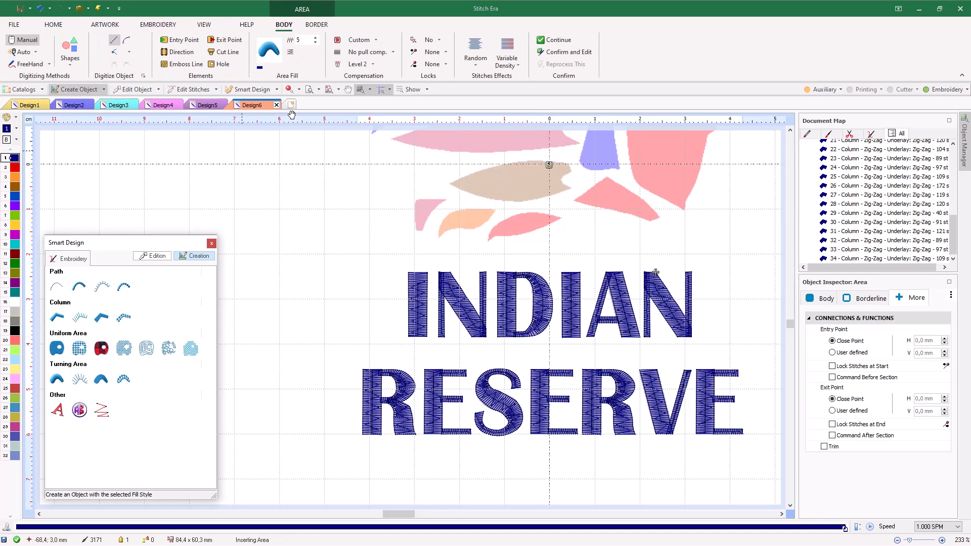
{"action": "left_click", "coordinate": [360, 40]}
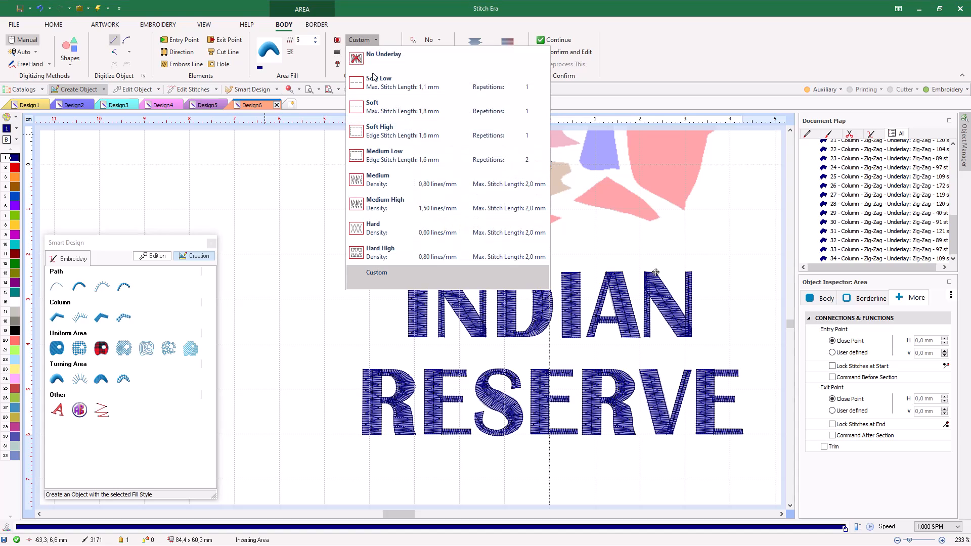
{"action": "left_click", "coordinate": [383, 182]}
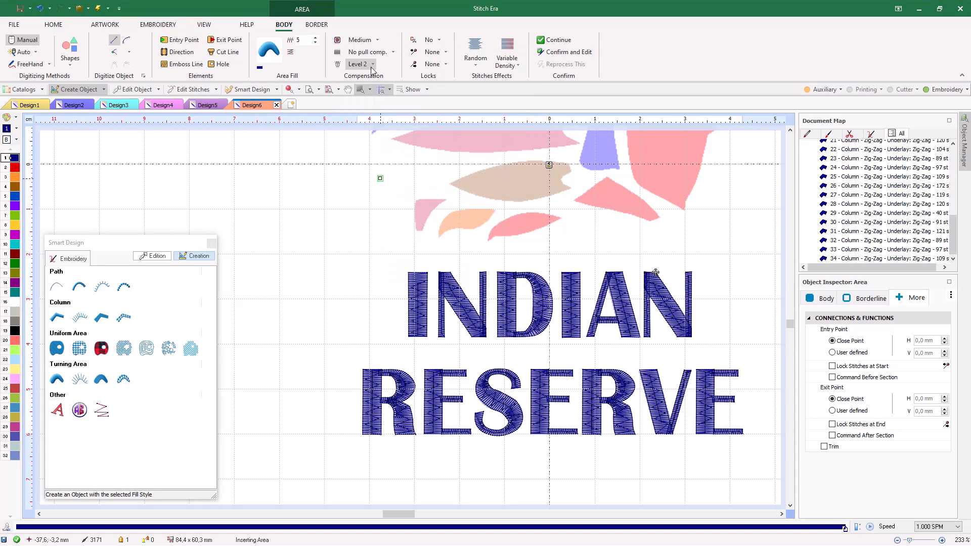
{"action": "left_click", "coordinate": [15, 167]}
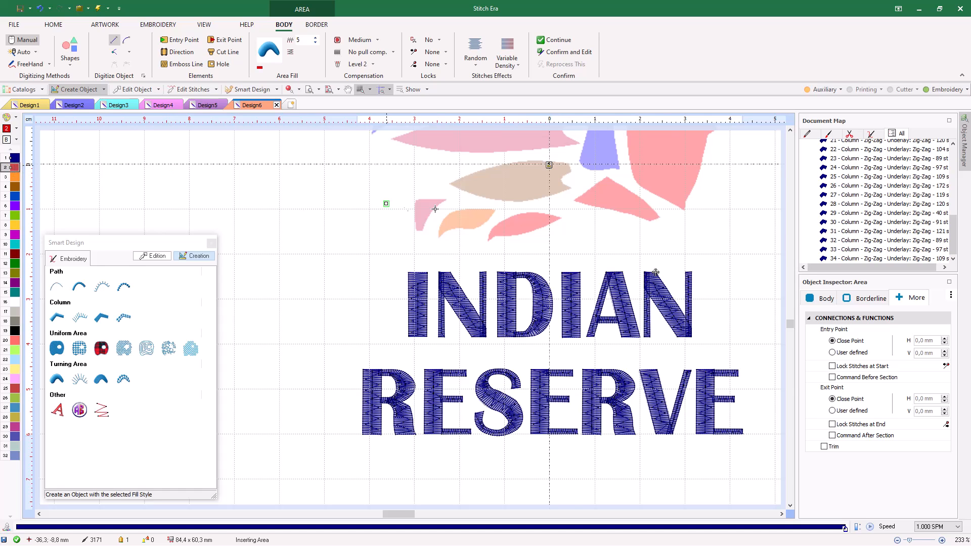
Step: Trace the outline of the small leaf-shaped pink feather above the D of INDIAN with curved points and sharp corners
{"action": "scroll", "coordinate": [501, 238], "scroll_direction": "up", "scroll_amount": 5}
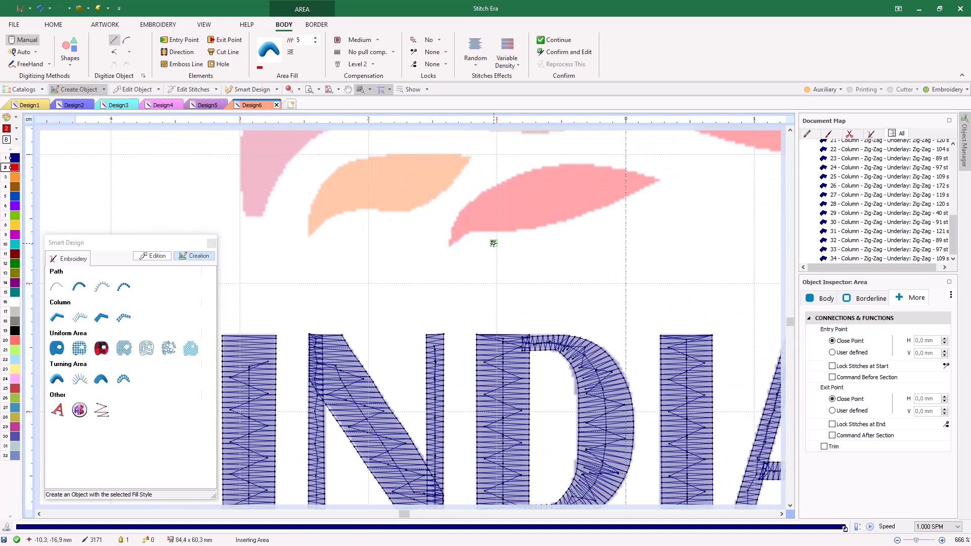
{"action": "left_click", "coordinate": [128, 41]}
{"action": "left_click", "coordinate": [468, 232], "text": "ctrl"}
{"action": "left_click", "coordinate": [516, 231]}
{"action": "left_click", "coordinate": [595, 210]}
{"action": "left_click", "coordinate": [643, 190]}
{"action": "left_click", "coordinate": [656, 180], "text": "ctrl"}
{"action": "left_click", "coordinate": [606, 166]}
{"action": "left_click", "coordinate": [527, 172]}
{"action": "left_click", "coordinate": [479, 195]}
{"action": "left_click", "coordinate": [474, 201]}
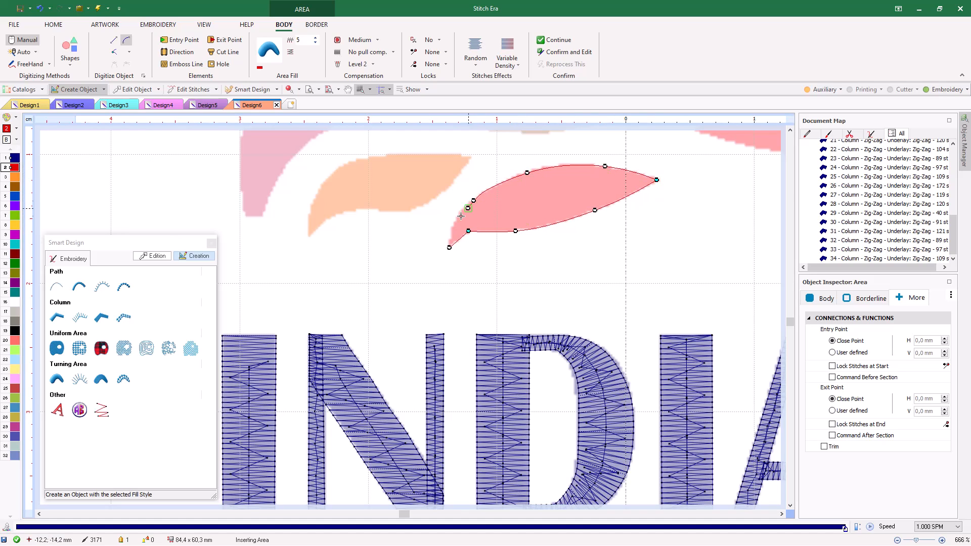
Step: Place three direction lines across the small leaf-shaped feather, at both tips and the middle, and generate its stitches
{"action": "key", "text": "ctrl+v"}
{"action": "left_click", "coordinate": [444, 225]}
{"action": "left_click", "coordinate": [462, 247]}
{"action": "left_click", "coordinate": [529, 159]}
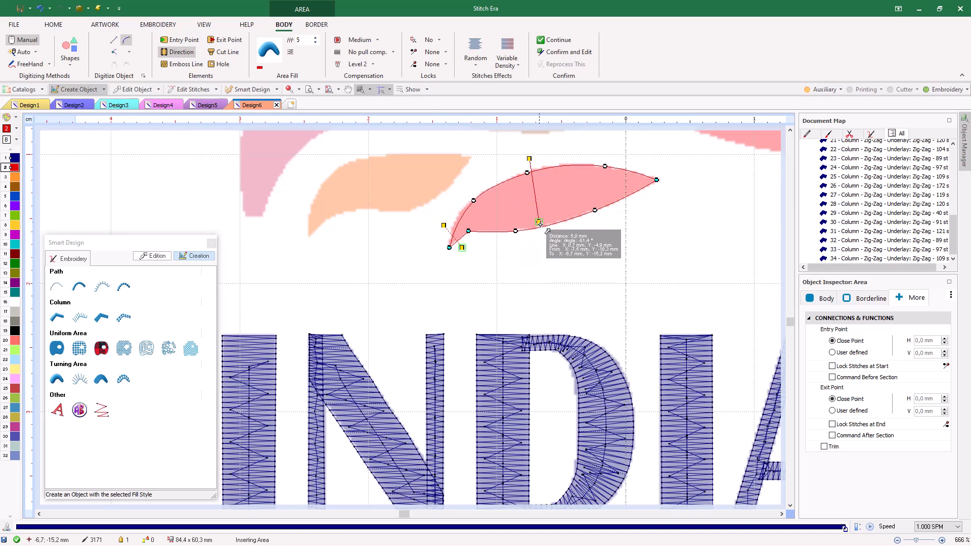
{"action": "left_click", "coordinate": [552, 235]}
{"action": "left_click", "coordinate": [647, 166]}
{"action": "left_click", "coordinate": [645, 200]}
{"action": "key", "text": "Return"}
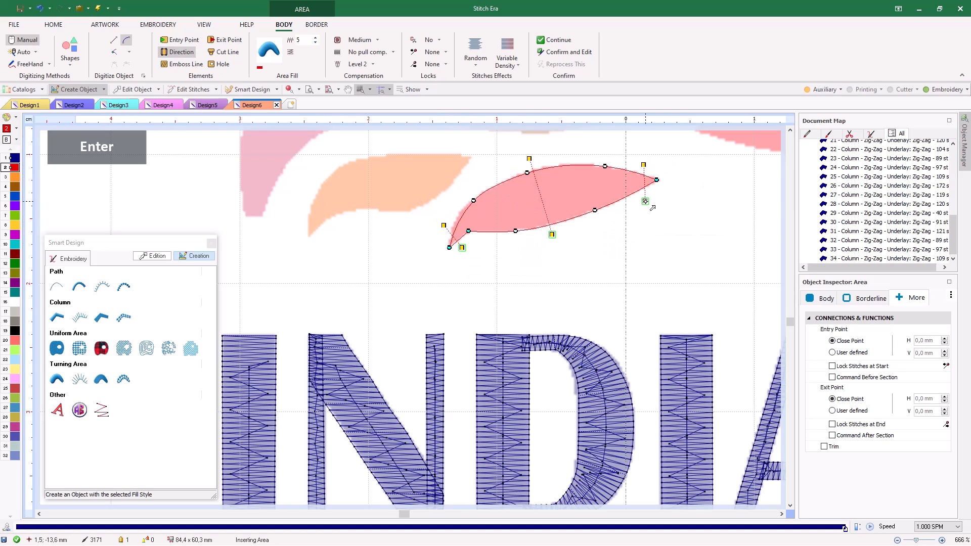
Step: Trace the pink triangular shape above the A of INDIAN as a closed turning area with curved long edges
{"action": "scroll", "coordinate": [483, 290], "scroll_direction": "down", "scroll_amount": 5}
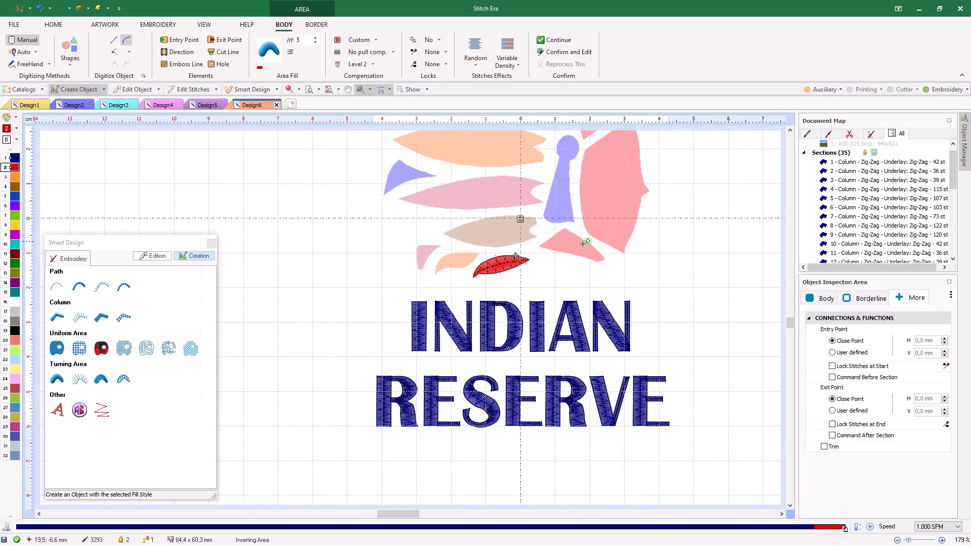
{"action": "scroll", "coordinate": [579, 243], "scroll_direction": "up", "scroll_amount": 4}
{"action": "left_click", "coordinate": [467, 249]}
{"action": "left_click", "coordinate": [529, 266]}
{"action": "left_click", "coordinate": [581, 276]}
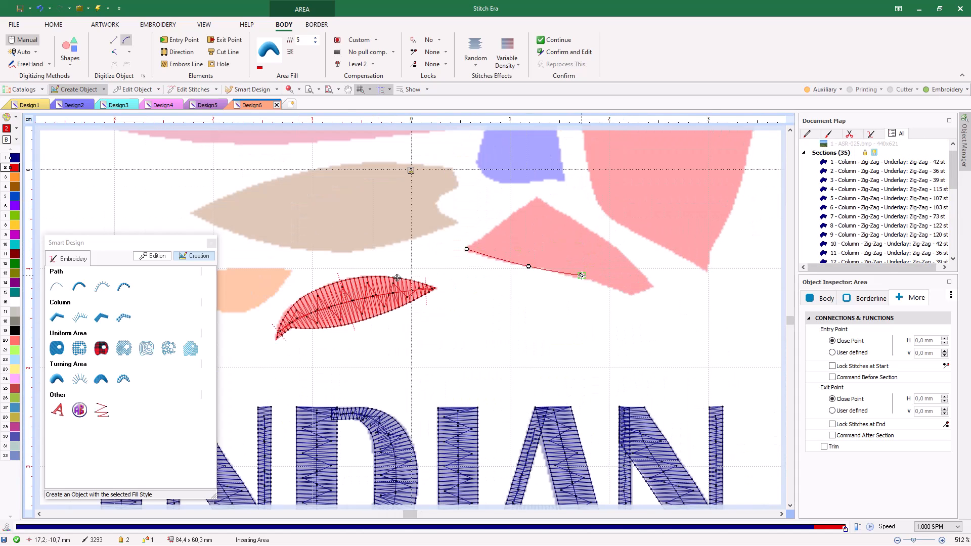
{"action": "left_click", "coordinate": [631, 294]}
{"action": "key", "text": "ctrl+v"}
{"action": "left_click", "coordinate": [651, 287]}
{"action": "left_click", "coordinate": [612, 243]}
{"action": "left_click", "coordinate": [565, 214]}
{"action": "left_click", "coordinate": [538, 198]}
{"action": "key", "text": "ctrl+v"}
{"action": "left_click", "coordinate": [467, 249]}
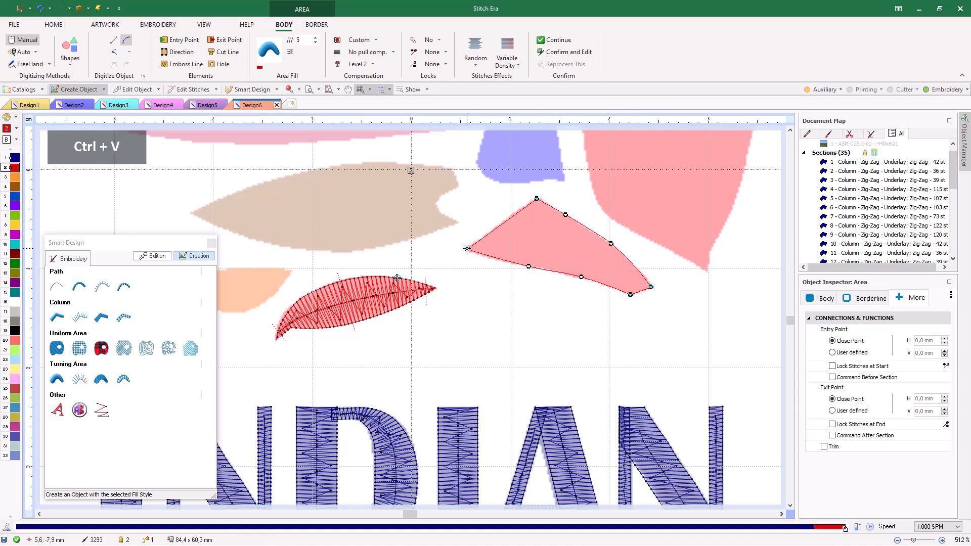
Step: Place direction lines across the triangular shape's two ends and peak, and generate its stitches
{"action": "left_click", "coordinate": [180, 52]}
{"action": "left_click", "coordinate": [478, 226]}
{"action": "left_click", "coordinate": [486, 261]}
{"action": "left_click", "coordinate": [559, 194]}
{"action": "left_click", "coordinate": [555, 282]}
{"action": "left_click", "coordinate": [617, 295]}
{"action": "key", "text": "Return"}
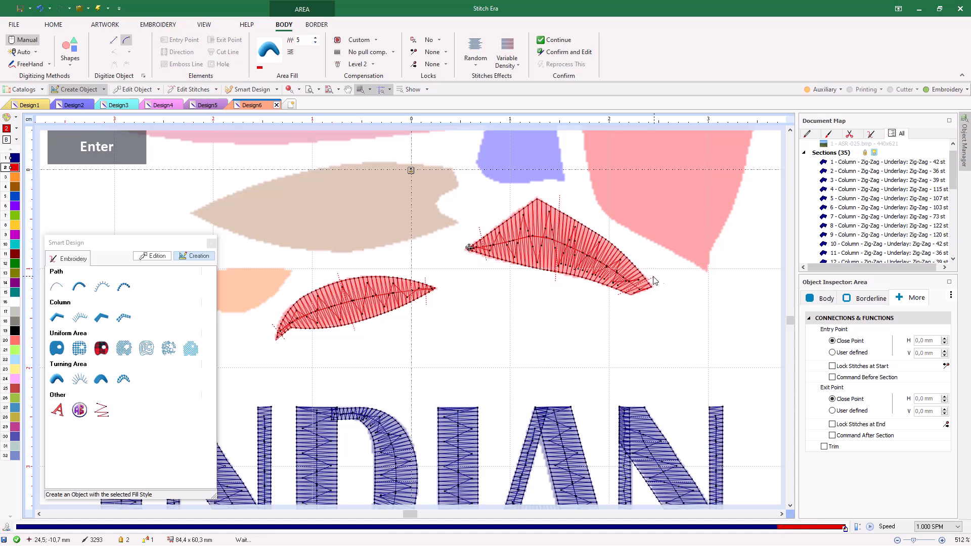
Step: Switch to a uniform area fill with Medium underlay and no pull compensation
{"action": "scroll", "coordinate": [485, 316], "scroll_direction": "down", "scroll_amount": 3}
{"action": "scroll", "coordinate": [482, 319], "scroll_direction": "down", "scroll_amount": 2}
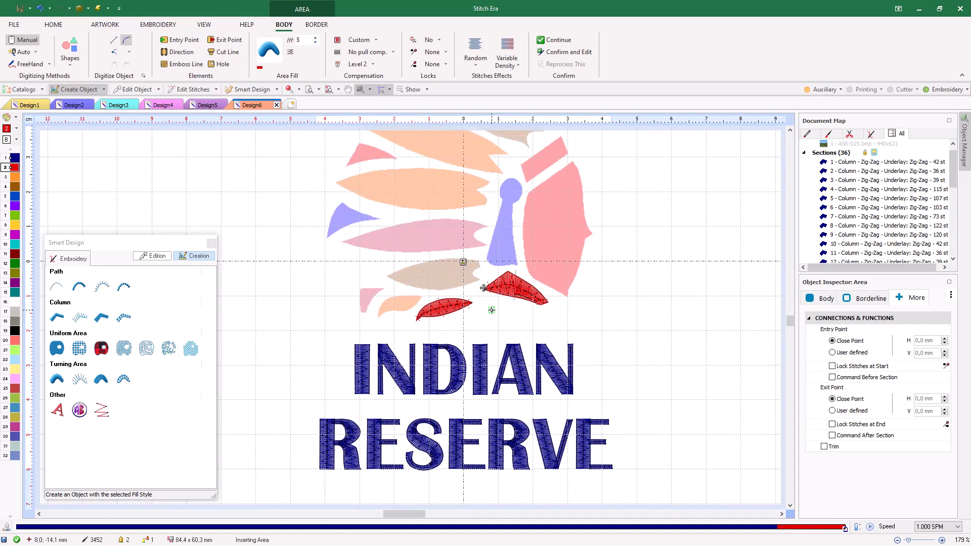
{"action": "scroll", "coordinate": [568, 213], "scroll_direction": "up", "scroll_amount": 2}
{"action": "left_click", "coordinate": [57, 348]}
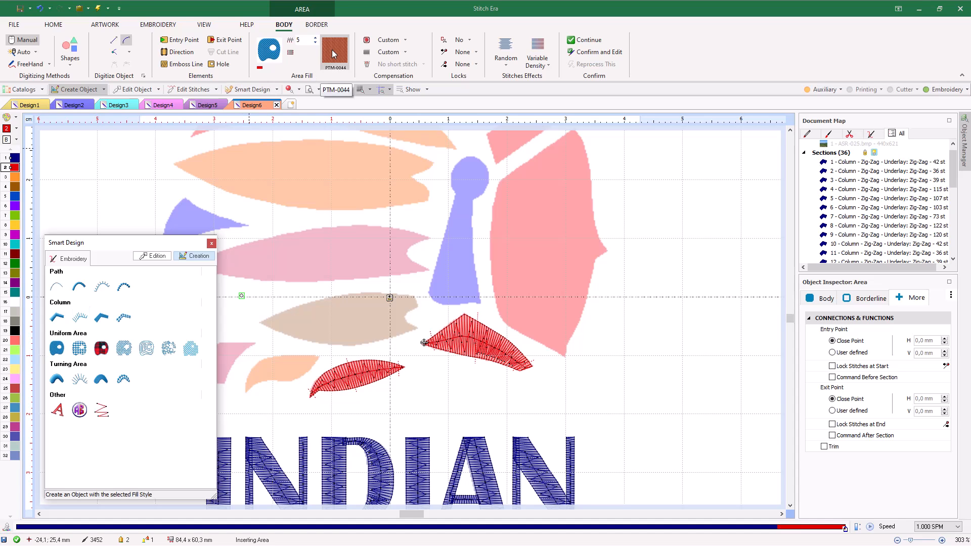
{"action": "left_click", "coordinate": [405, 41]}
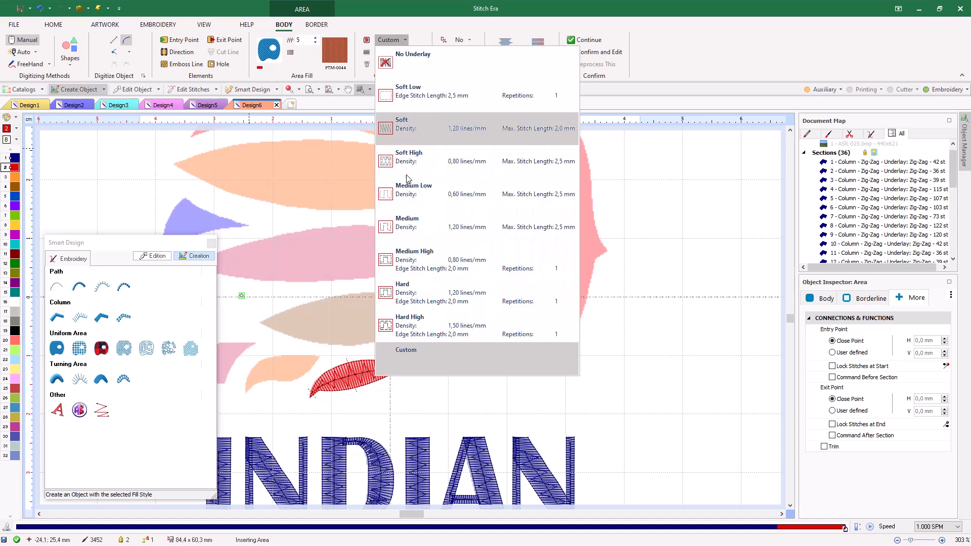
{"action": "left_click", "coordinate": [404, 221]}
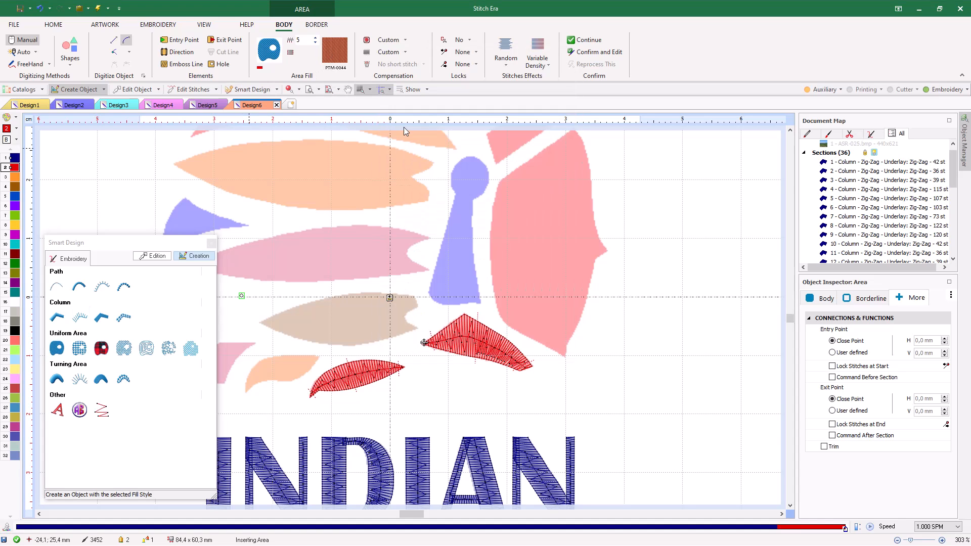
{"action": "left_click", "coordinate": [405, 52]}
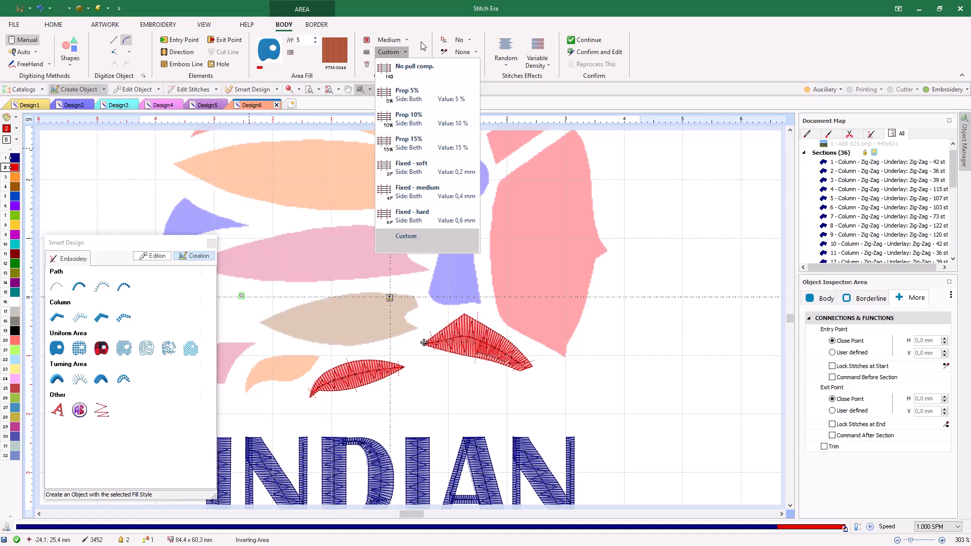
{"action": "left_click", "coordinate": [420, 43]}
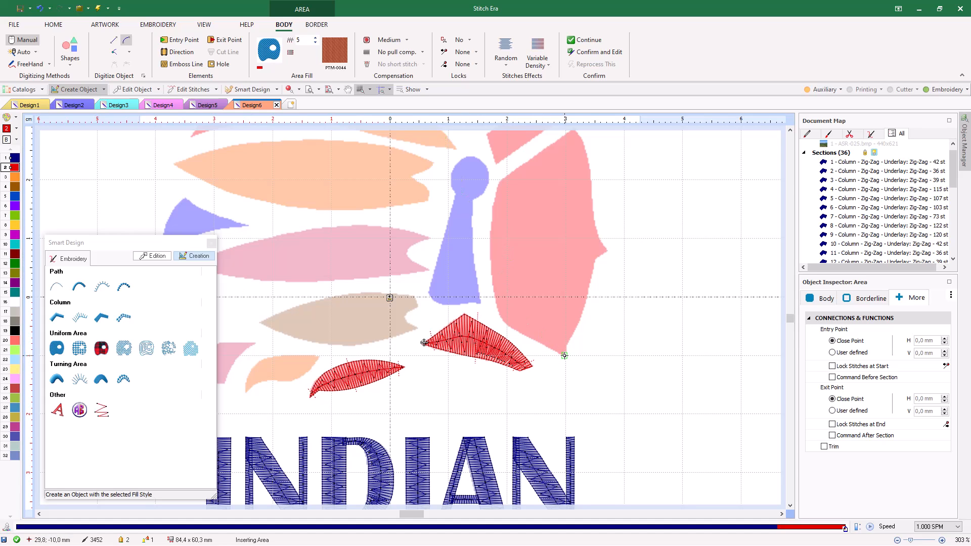
Step: Trace the right edge of the large pink face shape from its lower corner around the pointed tip and upward
{"action": "key", "text": "ctrl"}
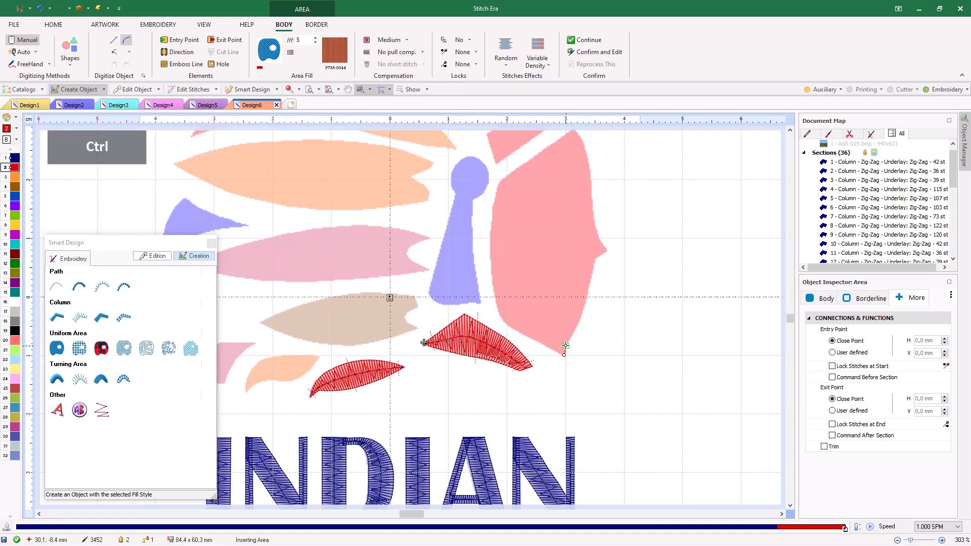
{"action": "left_click", "coordinate": [583, 310]}
{"action": "key", "text": "BackSpace"}
{"action": "key", "text": "BackSpace"}
{"action": "left_click", "coordinate": [584, 307]}
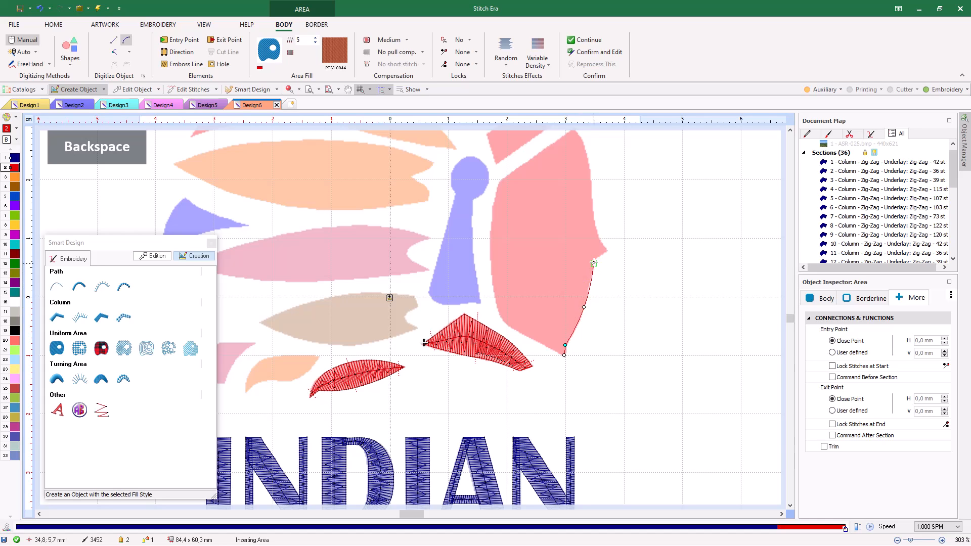
{"action": "left_click", "coordinate": [593, 260], "text": "ctrl"}
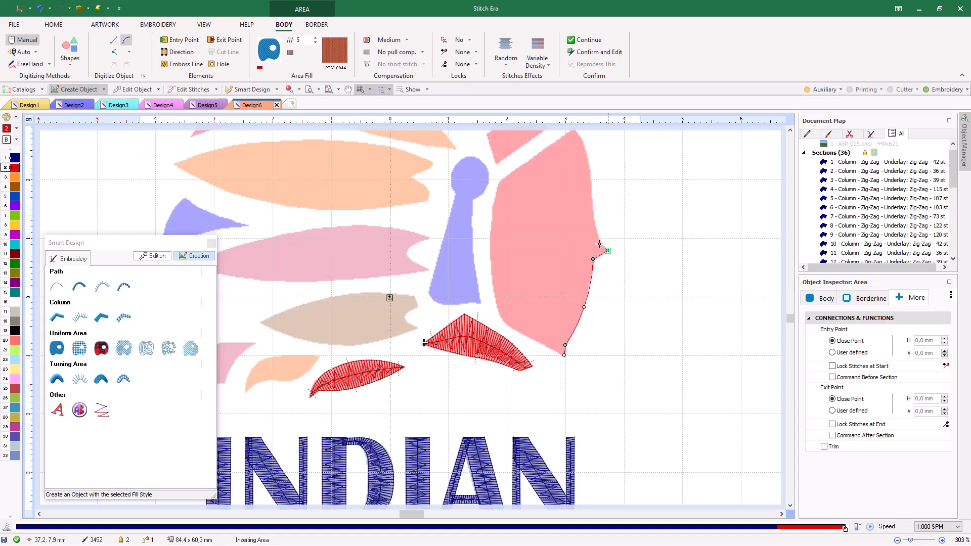
{"action": "left_click", "coordinate": [593, 207]}
{"action": "left_click", "coordinate": [590, 170]}
{"action": "left_click_drag", "start_coordinate": [31, 175], "coordinate": [33, 205]}
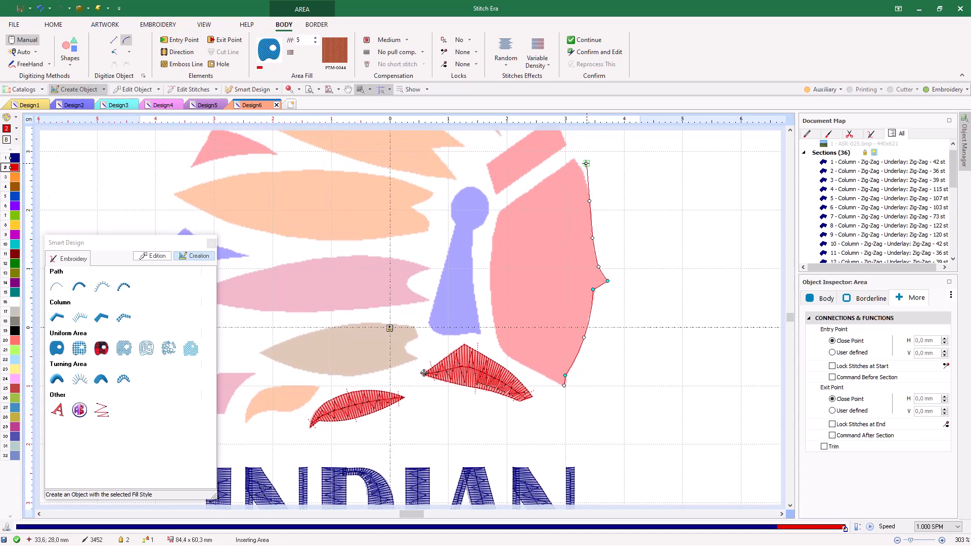
Step: Trace the face shape's top corner, slanted upper edge and curved left edge, and close the outline
{"action": "key", "text": "BackSpace"}
{"action": "left_click", "coordinate": [584, 178]}
{"action": "left_click", "coordinate": [573, 160], "text": "ctrl"}
{"action": "left_click", "coordinate": [506, 207], "text": "ctrl"}
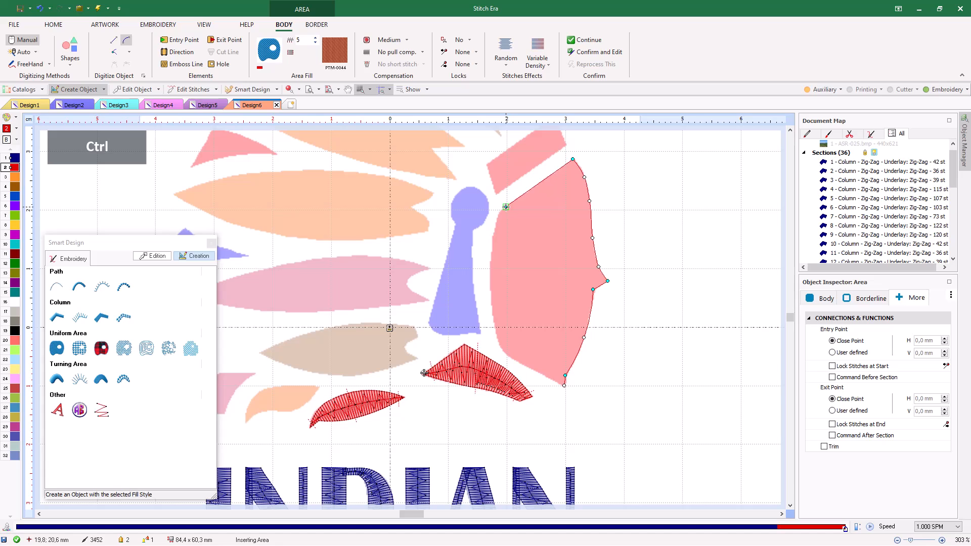
{"action": "left_click", "coordinate": [499, 212]}
{"action": "left_click", "coordinate": [497, 222]}
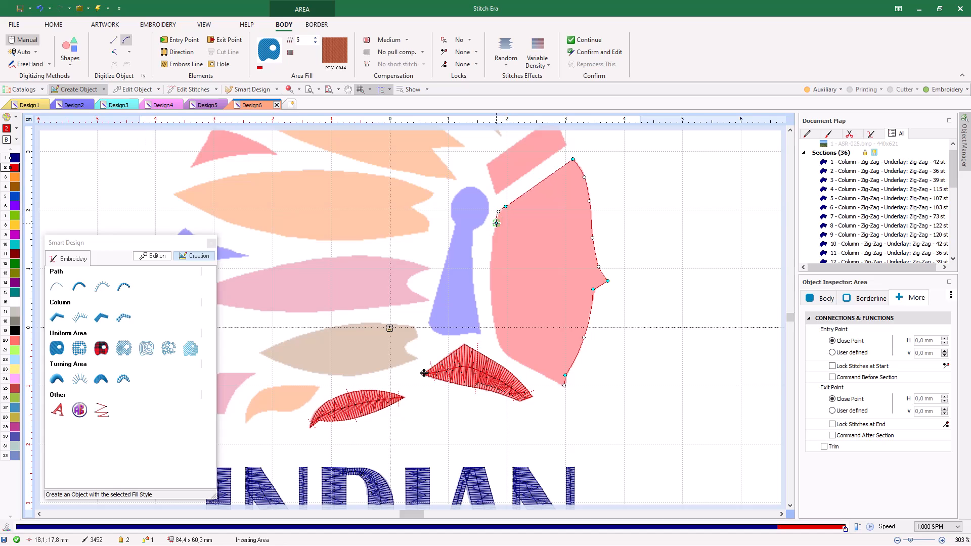
{"action": "left_click", "coordinate": [490, 273]}
{"action": "left_click", "coordinate": [499, 337]}
{"action": "left_click", "coordinate": [512, 358], "text": "ctrl"}
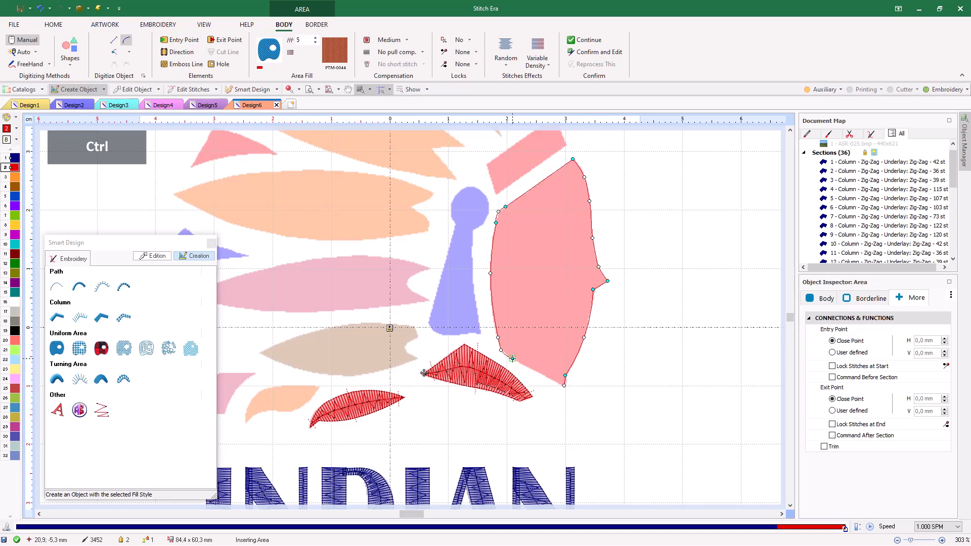
{"action": "key", "text": "Return"}
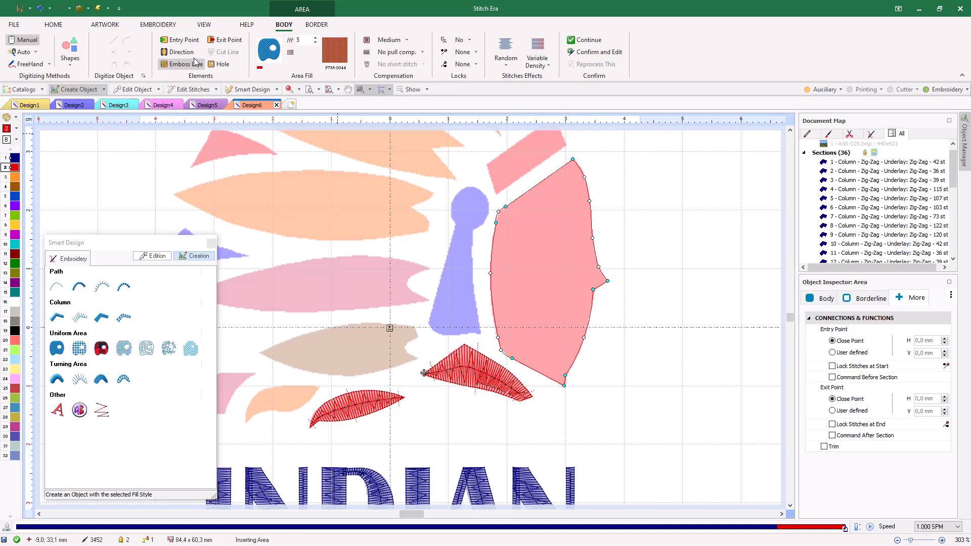
Step: Set one slightly rising stitch direction line across the face shape and generate its fill
{"action": "left_click", "coordinate": [481, 298]}
{"action": "left_click", "coordinate": [613, 248]}
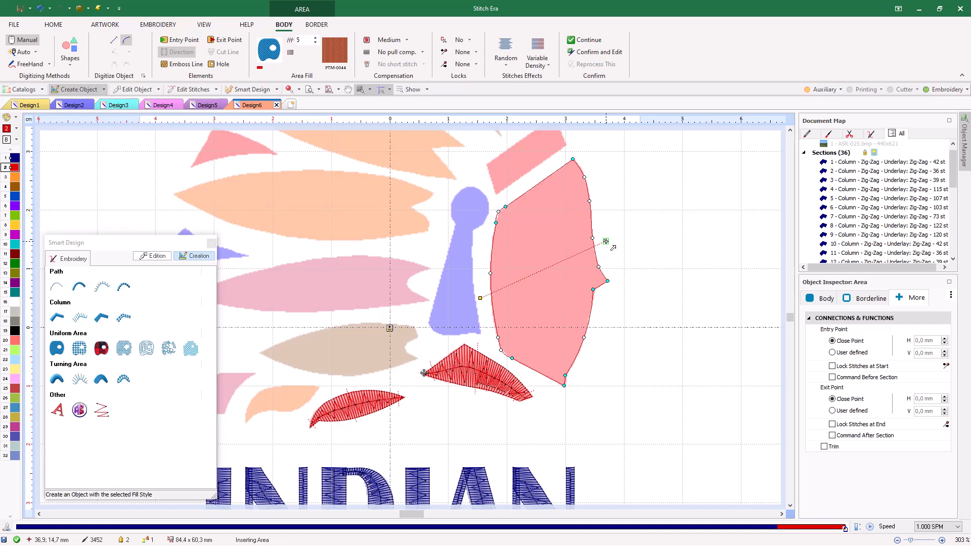
{"action": "key", "text": "Return"}
Step: Create a zig-zag column over the slanted pink band above the face, using its four corners
{"action": "scroll", "coordinate": [528, 346], "scroll_direction": "down", "scroll_amount": 1}
{"action": "scroll", "coordinate": [528, 349], "scroll_direction": "up", "scroll_amount": 1}
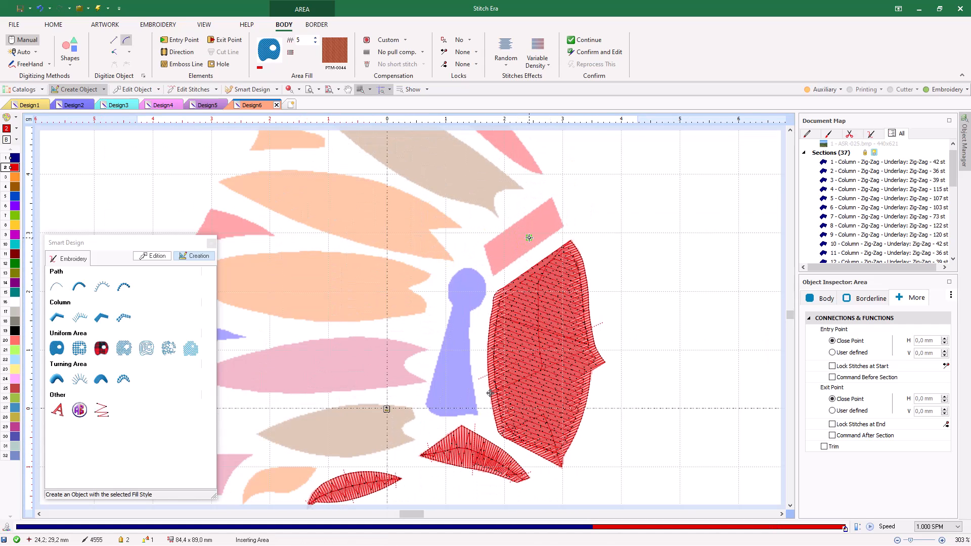
{"action": "left_click", "coordinate": [57, 318]}
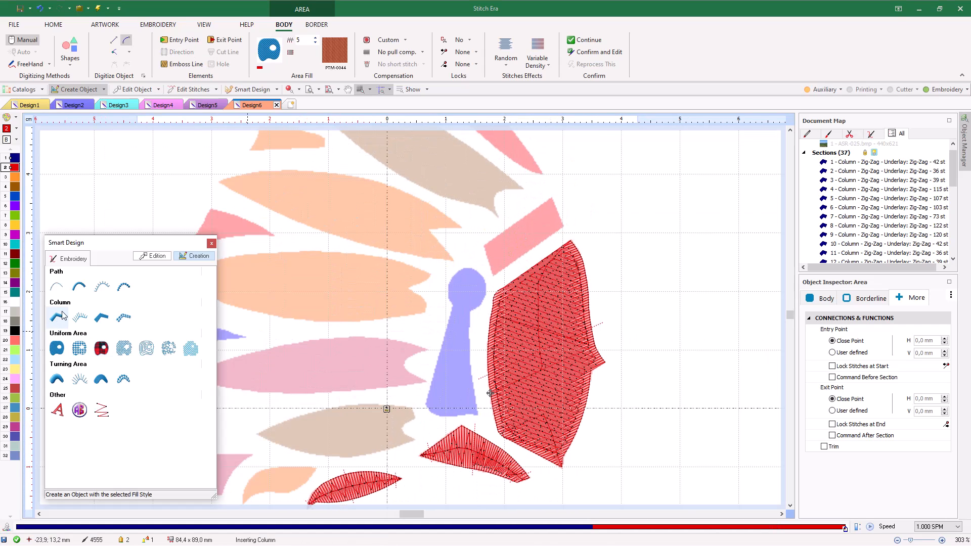
{"action": "left_click", "coordinate": [493, 274]}
{"action": "left_click", "coordinate": [484, 243]}
{"action": "left_click", "coordinate": [553, 198]}
{"action": "left_click", "coordinate": [564, 223]}
{"action": "key", "text": "Return"}
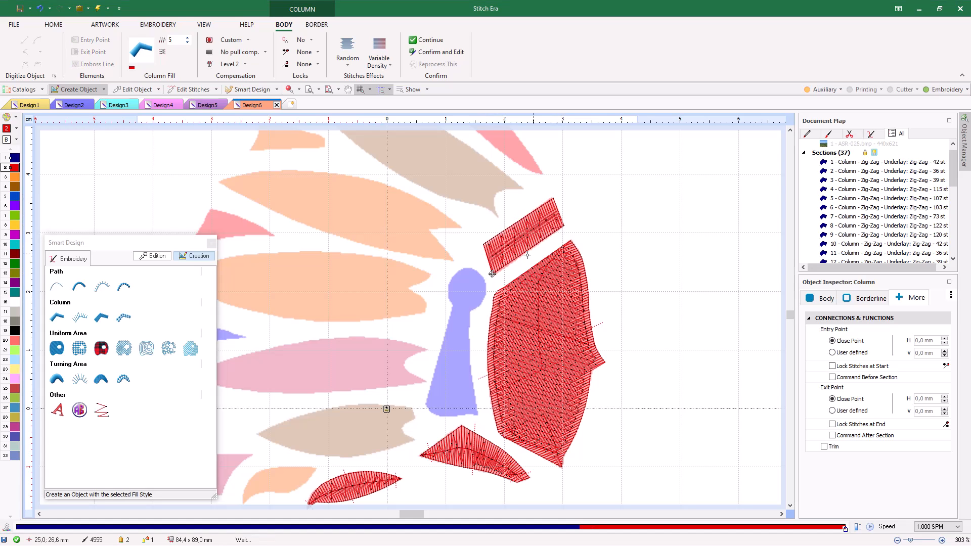
Step: Trace the long crescent-shaped pink feather at the top of the headdress as a closed turning area
{"action": "scroll", "coordinate": [487, 291], "scroll_direction": "down", "scroll_amount": 2}
{"action": "scroll", "coordinate": [487, 290], "scroll_direction": "up", "scroll_amount": 2}
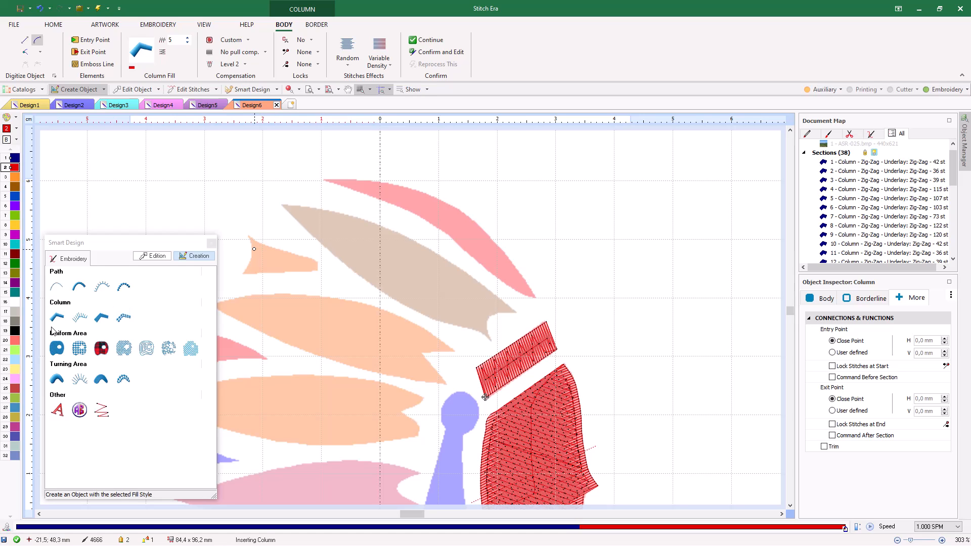
{"action": "left_click", "coordinate": [57, 378]}
{"action": "left_click", "coordinate": [327, 181]}
{"action": "left_click", "coordinate": [404, 208]}
{"action": "left_click", "coordinate": [457, 242]}
{"action": "left_click", "coordinate": [492, 275]}
{"action": "left_click", "coordinate": [536, 298]}
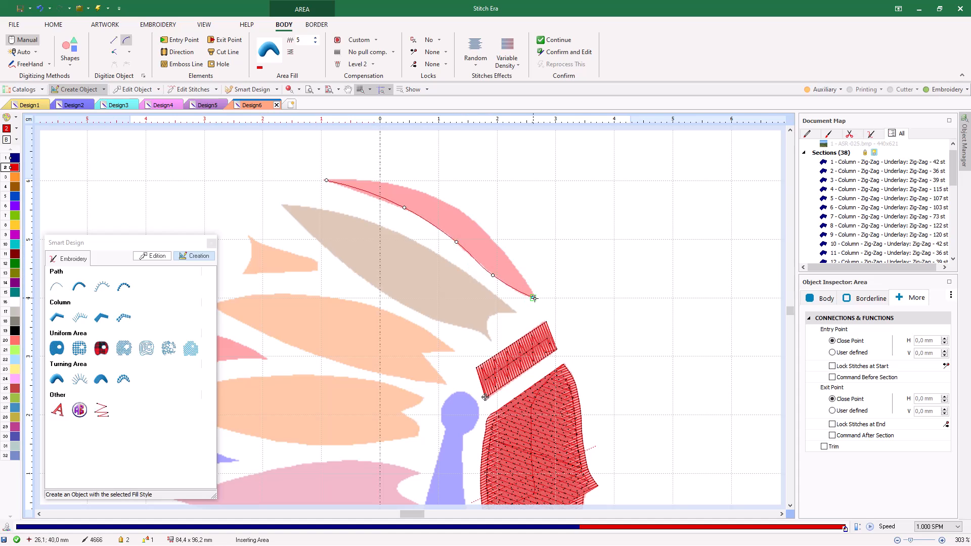
{"action": "left_click", "coordinate": [510, 260], "text": "ctrl"}
{"action": "left_click", "coordinate": [429, 194]}
{"action": "left_click", "coordinate": [382, 180]}
{"action": "left_click", "coordinate": [327, 178], "text": "ctrl"}
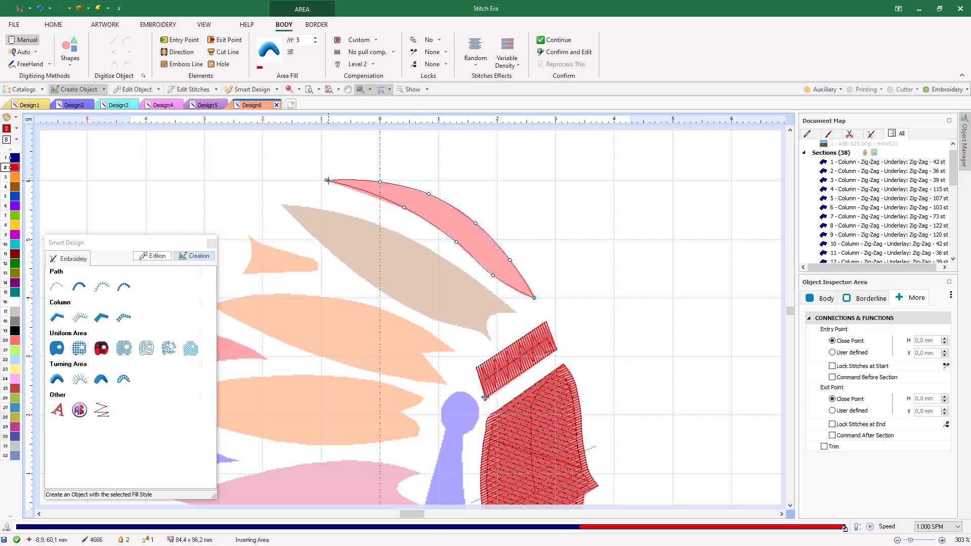
Step: Set three stitch direction lines across the start, middle and end of the crescent feather and generate its fill
{"action": "left_click", "coordinate": [180, 52]}
{"action": "left_click_drag", "start_coordinate": [344, 165], "coordinate": [340, 195]}
{"action": "left_click_drag", "start_coordinate": [432, 233], "coordinate": [462, 200]}
{"action": "left_click_drag", "start_coordinate": [508, 294], "coordinate": [534, 274]}
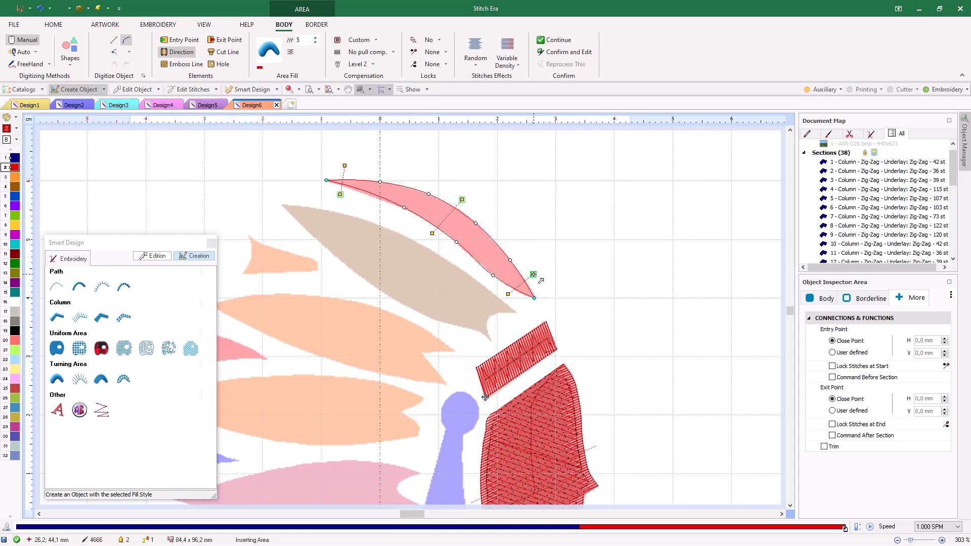
{"action": "key", "text": "Return"}
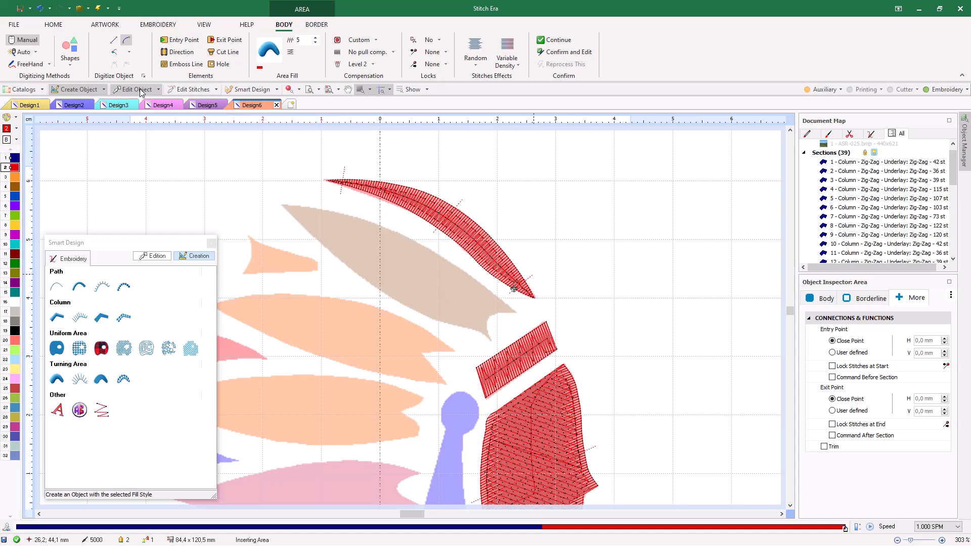
Step: Reshape the crescent feather's lower edge by inserting a node and repositioning the edge nodes, and apply the edit
{"action": "left_click", "coordinate": [141, 91]}
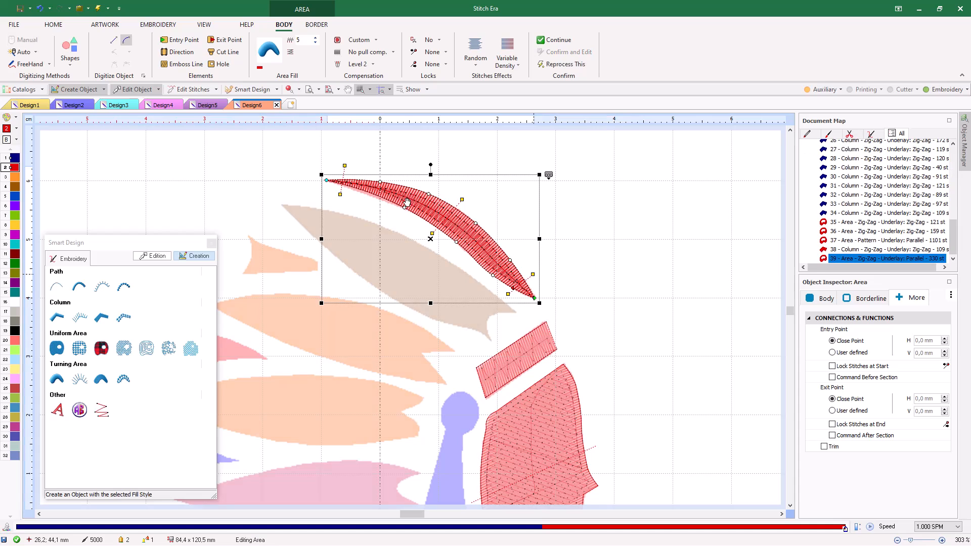
{"action": "scroll", "coordinate": [414, 208], "scroll_direction": "up", "scroll_amount": 1}
{"action": "left_click_drag", "start_coordinate": [415, 211], "coordinate": [361, 193]}
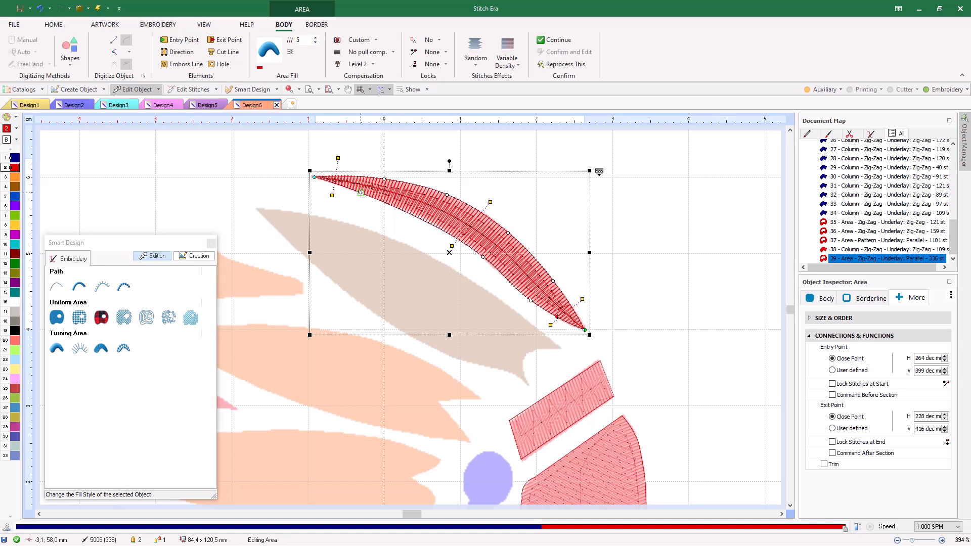
{"action": "right_click", "coordinate": [363, 193]}
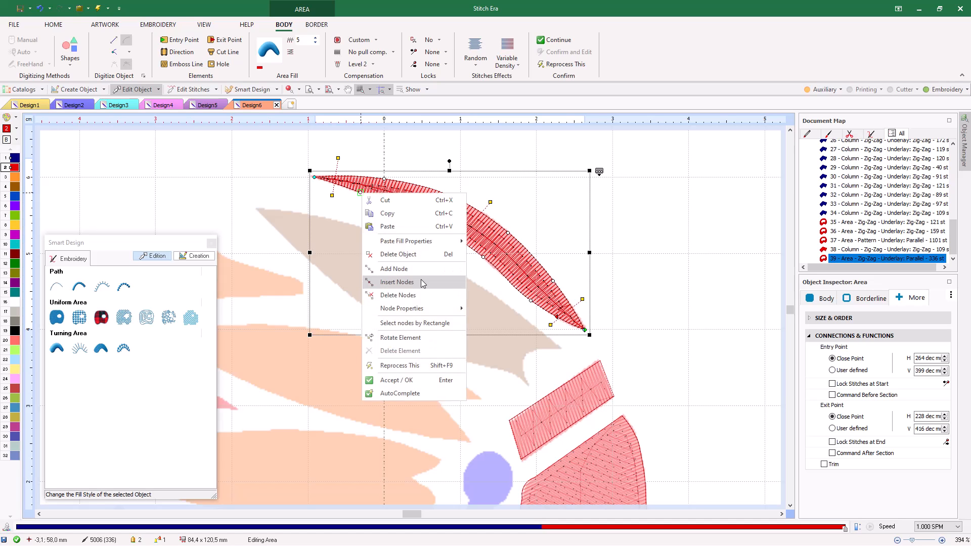
{"action": "left_click", "coordinate": [421, 282]}
{"action": "left_click", "coordinate": [421, 217]}
{"action": "left_click_drag", "start_coordinate": [421, 217], "coordinate": [421, 215]}
{"action": "left_click_drag", "start_coordinate": [337, 184], "coordinate": [373, 197]}
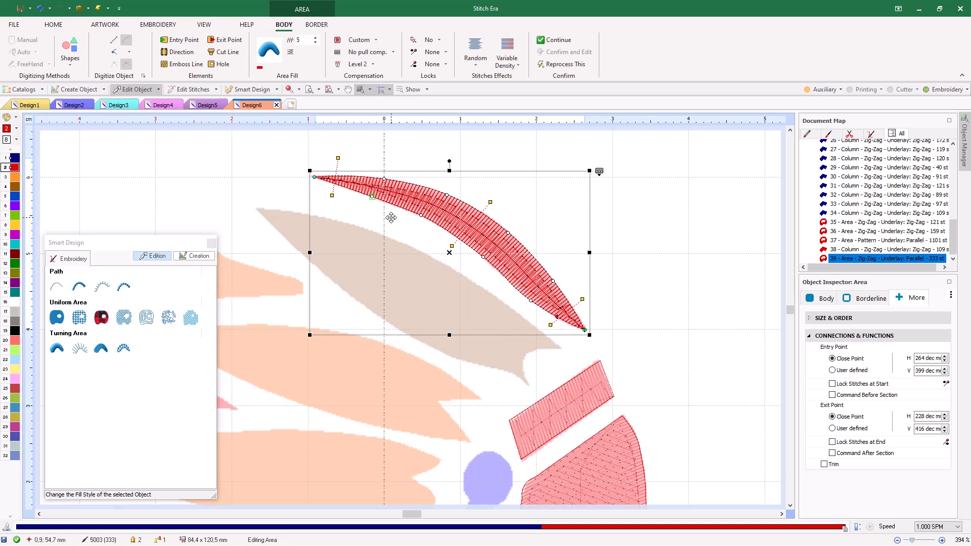
{"action": "key", "text": "Return"}
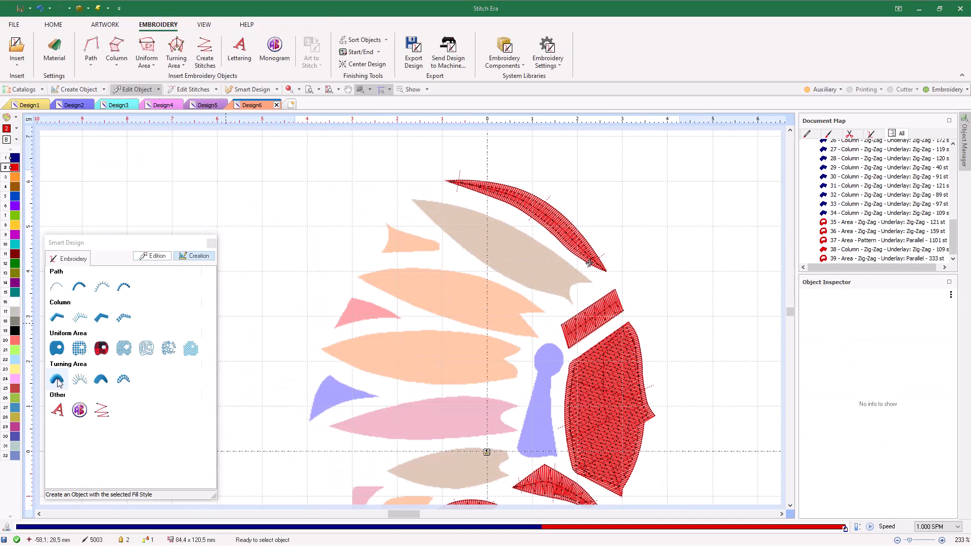
Step: Trace the small pink triangular feather tip at the left side of the headdress as a closed turning area
{"action": "left_click", "coordinate": [57, 379]}
{"action": "left_click", "coordinate": [369, 317]}
{"action": "left_click", "coordinate": [418, 315], "text": "ctrl"}
{"action": "left_click", "coordinate": [389, 299]}
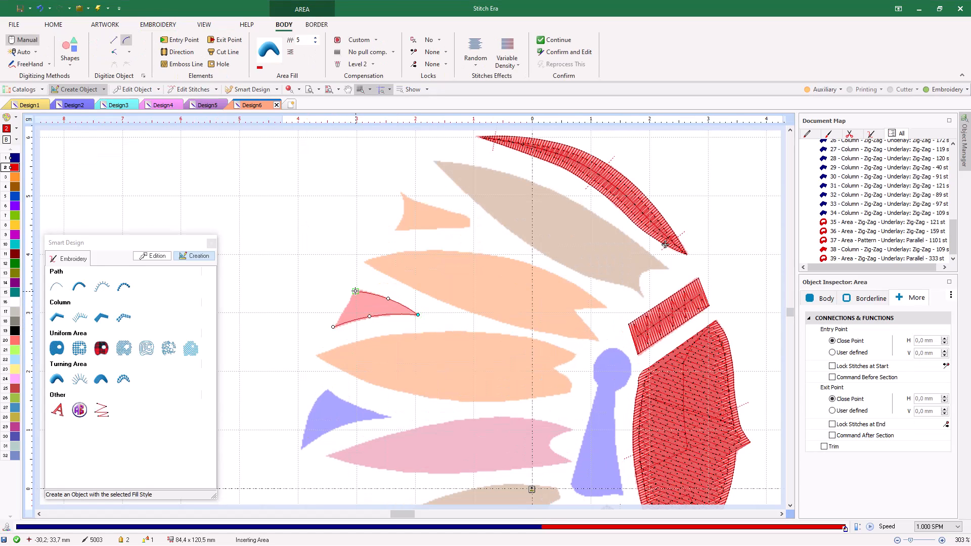
{"action": "left_click", "coordinate": [356, 291], "text": "ctrl"}
{"action": "left_click", "coordinate": [333, 326]}
Step: Set stitch direction lines across the triangular feather tip from its wide end to its point and generate its fill
{"action": "left_click", "coordinate": [331, 312]}
{"action": "left_click", "coordinate": [350, 329]}
{"action": "left_click", "coordinate": [354, 283]}
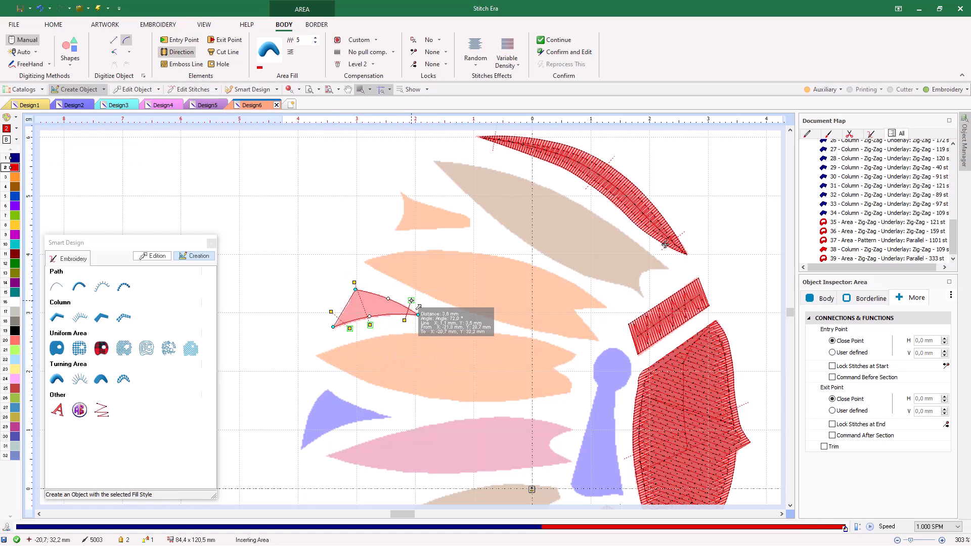
{"action": "key", "text": "Return"}
Step: Switch to orange thread colour 3 and trace the small flared feather tip near the top as a closed turning area
{"action": "scroll", "coordinate": [395, 262], "scroll_direction": "down", "scroll_amount": 3}
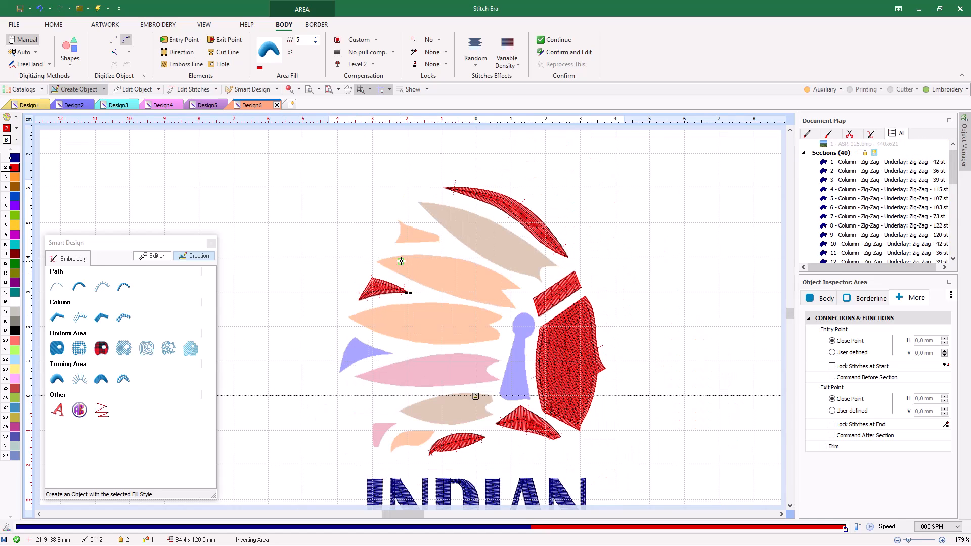
{"action": "left_click", "coordinate": [16, 178]}
{"action": "scroll", "coordinate": [405, 237], "scroll_direction": "up", "scroll_amount": 4}
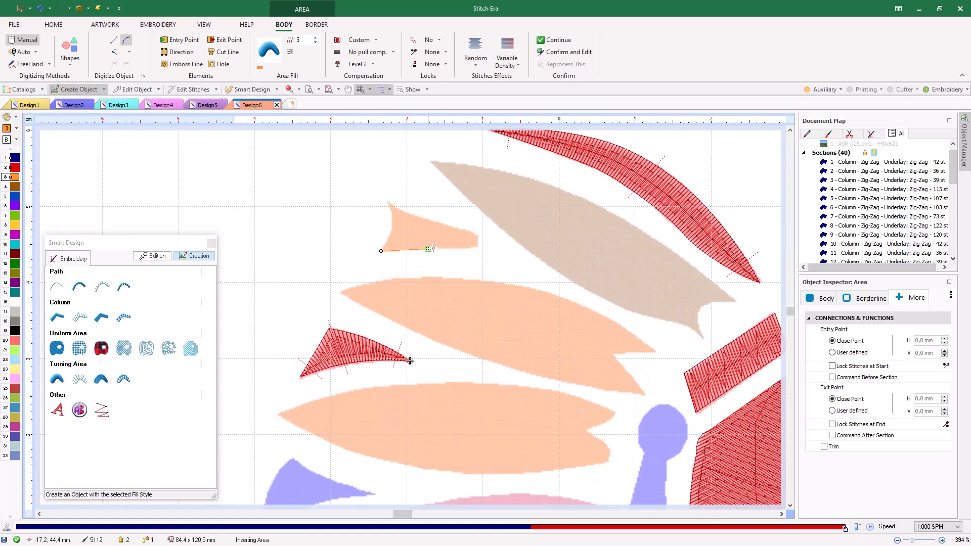
{"action": "key", "text": "ctrl"}
{"action": "left_click", "coordinate": [477, 233]}
{"action": "left_click", "coordinate": [388, 203], "text": "ctrl"}
{"action": "left_click", "coordinate": [392, 227]}
{"action": "left_click", "coordinate": [380, 250], "text": "ctrl"}
Step: Add a lengthwise cut line to the small flared feather tip and set three stitch directions across its lower half
{"action": "left_click", "coordinate": [221, 53]}
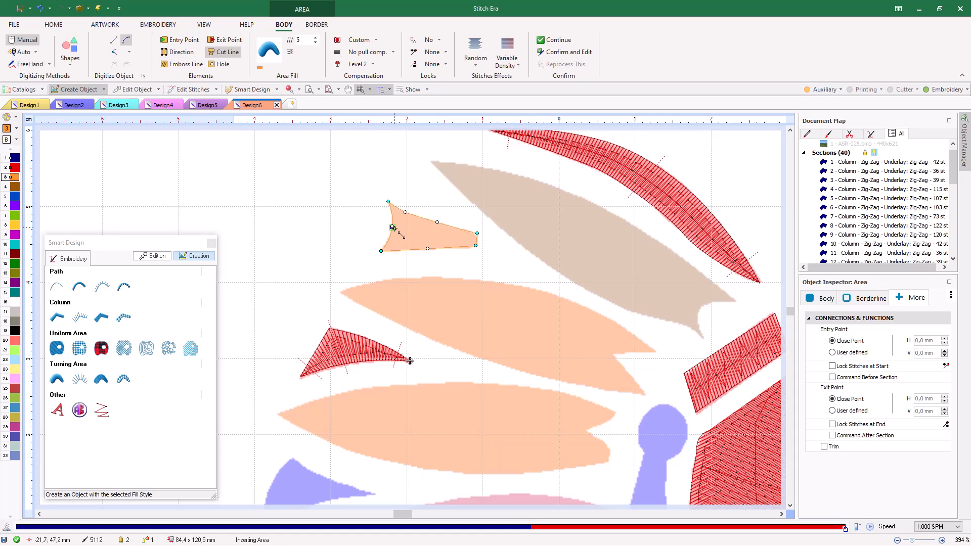
{"action": "left_click", "coordinate": [392, 228]}
{"action": "left_click", "coordinate": [483, 244]}
{"action": "left_click", "coordinate": [381, 240]}
{"action": "left_click", "coordinate": [394, 257]}
{"action": "left_click", "coordinate": [423, 230]}
{"action": "left_click", "coordinate": [422, 257]}
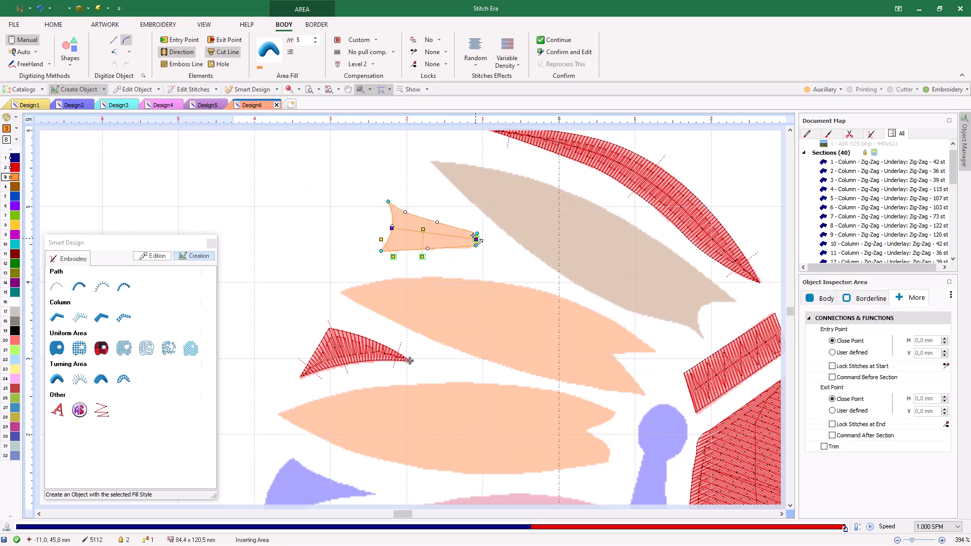
{"action": "left_click", "coordinate": [469, 235]}
{"action": "left_click", "coordinate": [467, 251]}
Step: Set stitch directions across the flared tip's upper half, generate the fill and check it in 3D view
{"action": "left_click", "coordinate": [387, 213]}
{"action": "left_click", "coordinate": [401, 204]}
{"action": "left_click", "coordinate": [416, 234]}
{"action": "left_click", "coordinate": [420, 212]}
{"action": "key", "text": "Return"}
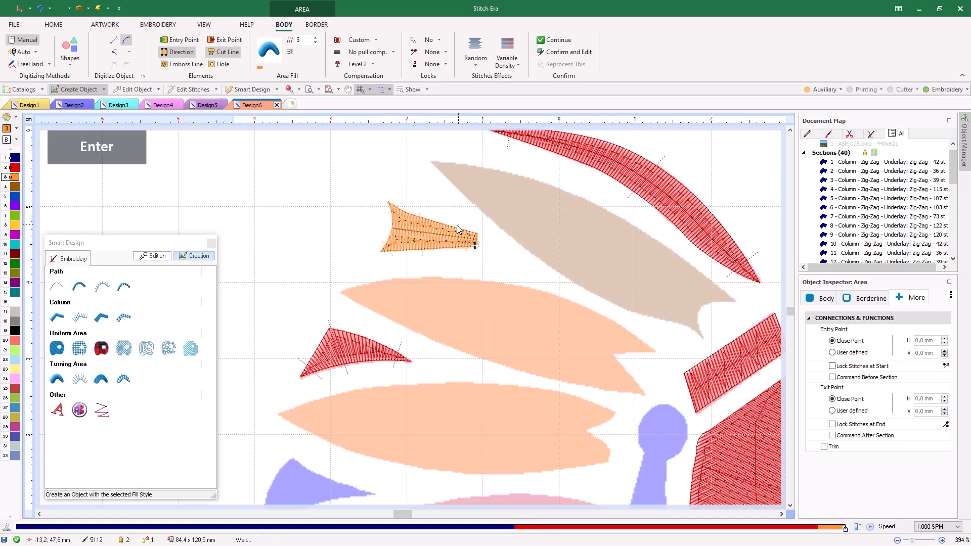
{"action": "left_click", "coordinate": [290, 91]}
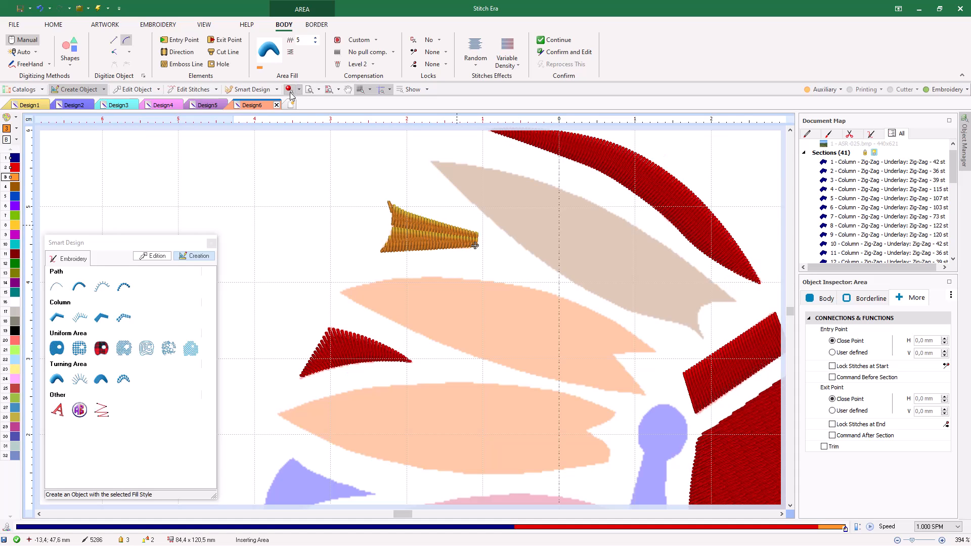
{"action": "left_click", "coordinate": [290, 91]}
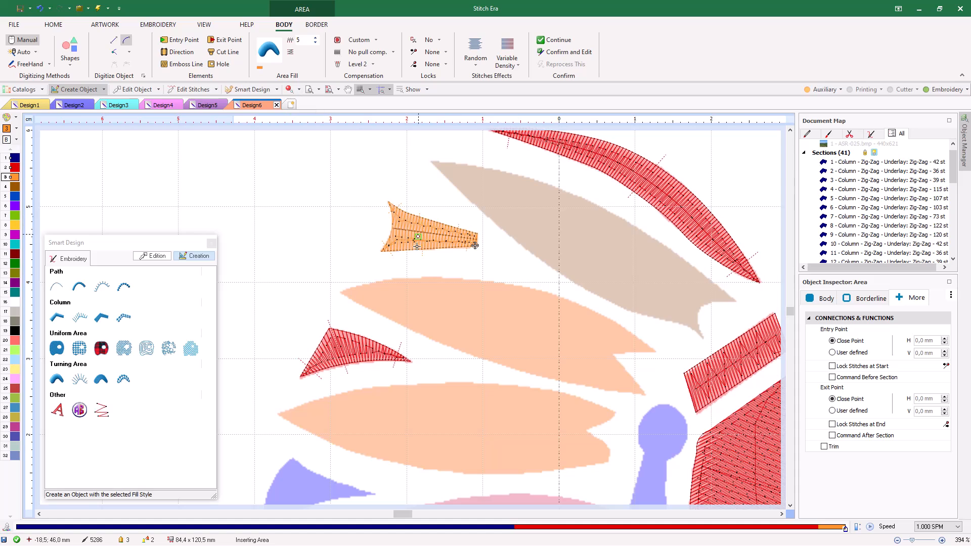
Step: Trace the upper long orange feather, including its notched end, as a closed turning area
{"action": "left_click", "coordinate": [342, 294]}
{"action": "left_click", "coordinate": [470, 354]}
{"action": "left_click", "coordinate": [574, 384]}
{"action": "left_click", "coordinate": [632, 392], "text": "ctrl"}
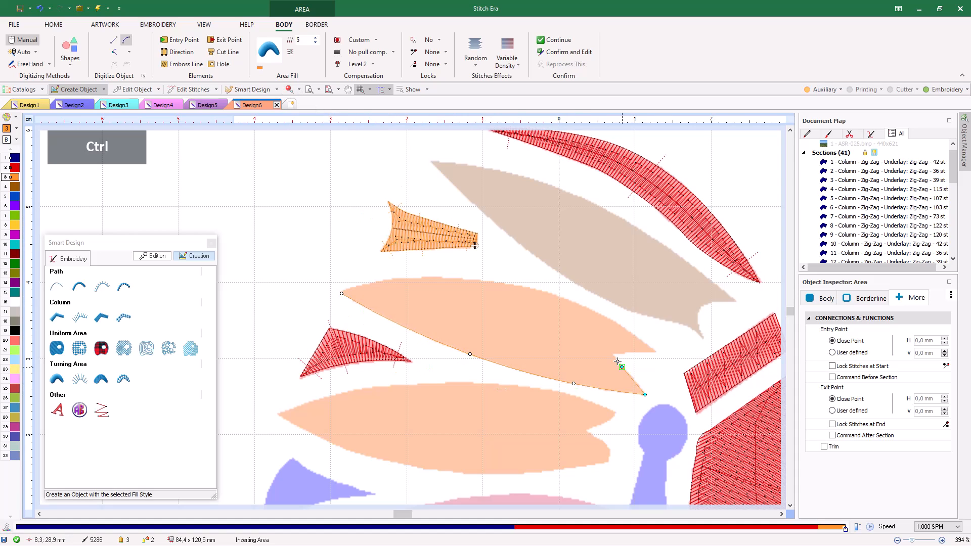
{"action": "left_click", "coordinate": [652, 349], "text": "ctrl"}
{"action": "left_click", "coordinate": [583, 306]}
{"action": "left_click", "coordinate": [487, 282]}
{"action": "left_click", "coordinate": [394, 280]}
{"action": "left_click", "coordinate": [343, 292], "text": "ctrl"}
Step: Add a cut line from the upper long feather's tip to its notch and set three stitch directions across the lower half
{"action": "left_click", "coordinate": [342, 294]}
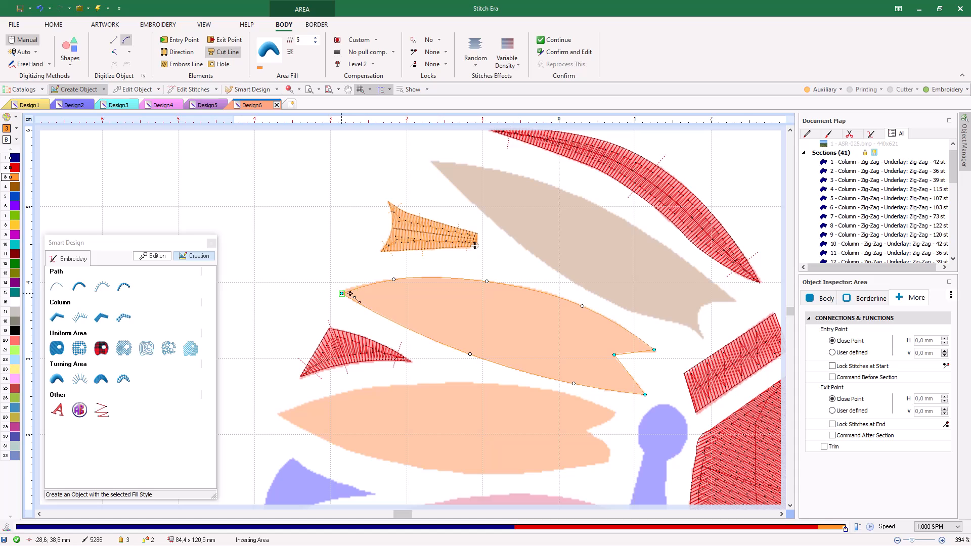
{"action": "left_click", "coordinate": [616, 356]}
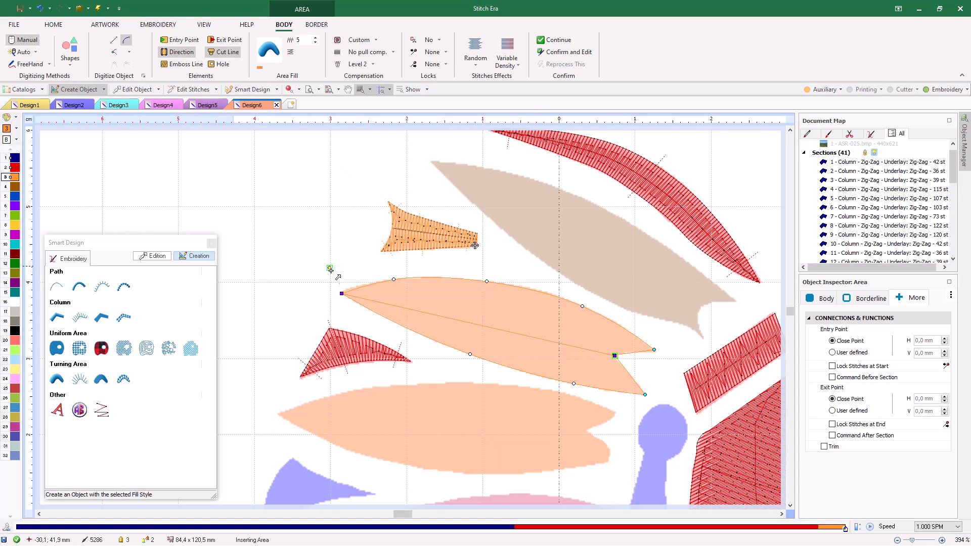
{"action": "left_click", "coordinate": [374, 296]}
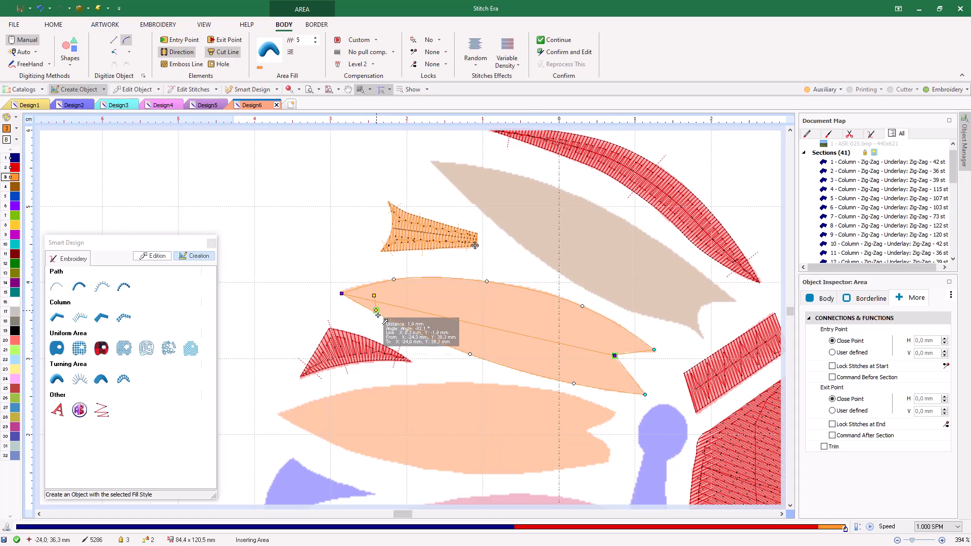
{"action": "left_click", "coordinate": [478, 318]}
{"action": "left_click", "coordinate": [467, 369]}
{"action": "left_click", "coordinate": [637, 369]}
{"action": "left_click", "coordinate": [621, 399]}
Step: Set stitch directions across the upper long feather's upper half, generate the fill and check it in 3D view
{"action": "left_click", "coordinate": [644, 334]}
{"action": "left_click", "coordinate": [638, 358]}
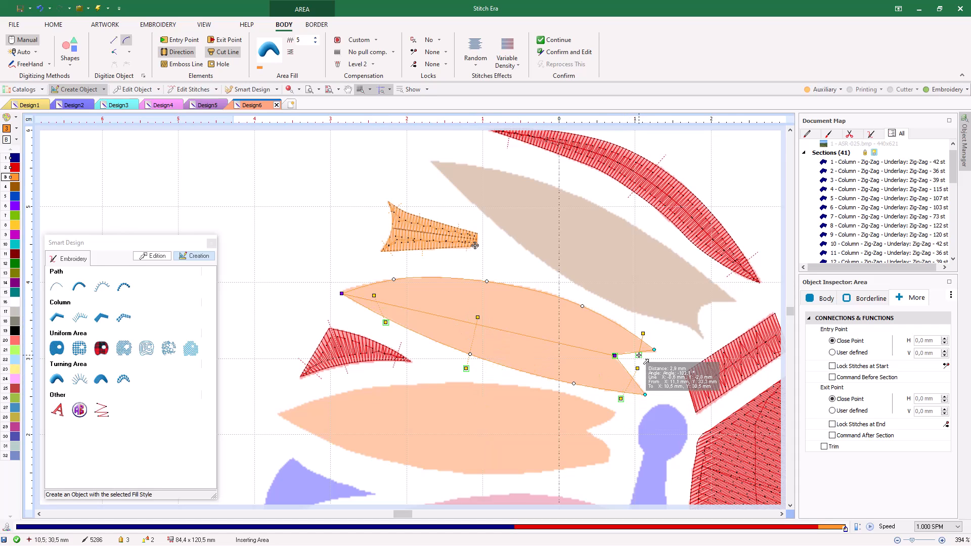
{"action": "left_click", "coordinate": [509, 334]}
{"action": "left_click", "coordinate": [524, 281]}
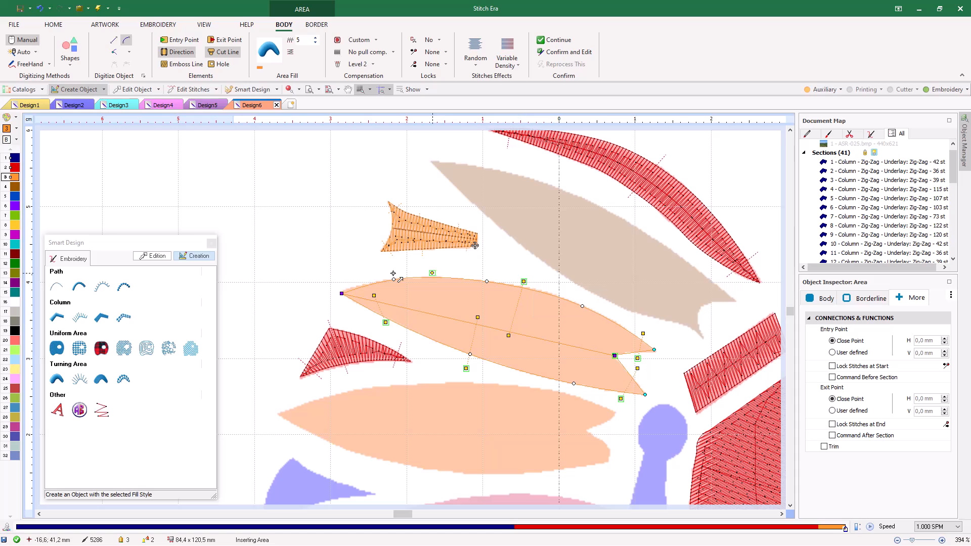
{"action": "key", "text": "Return"}
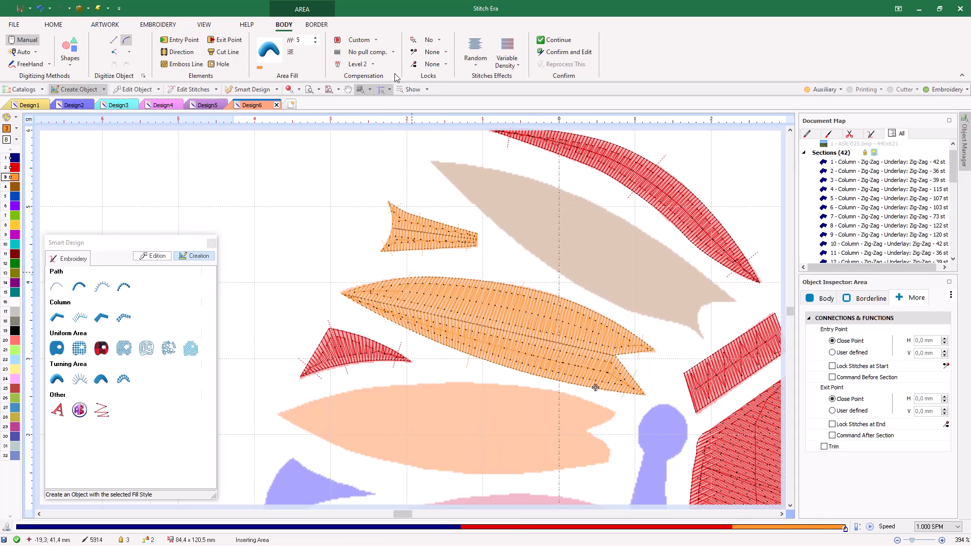
{"action": "left_click", "coordinate": [290, 89]}
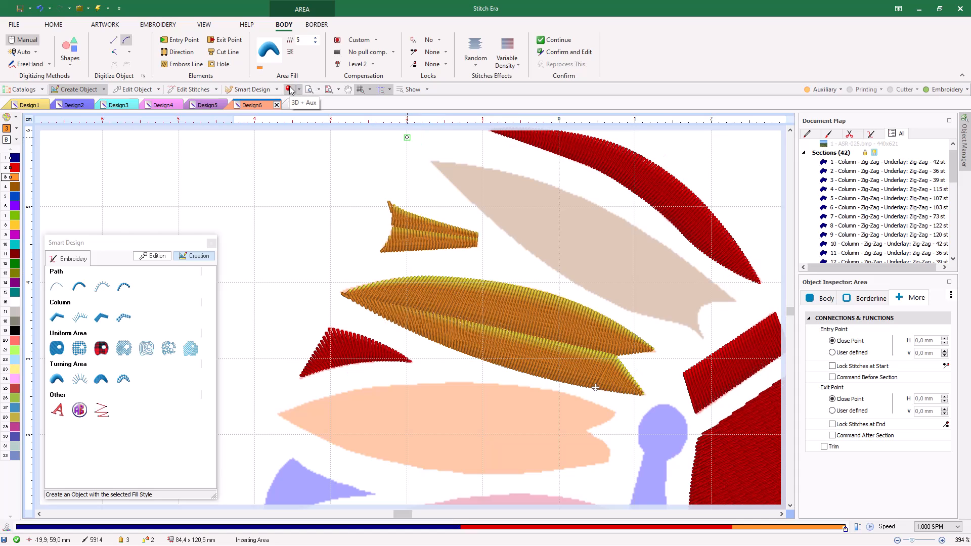
{"action": "left_click", "coordinate": [290, 89]}
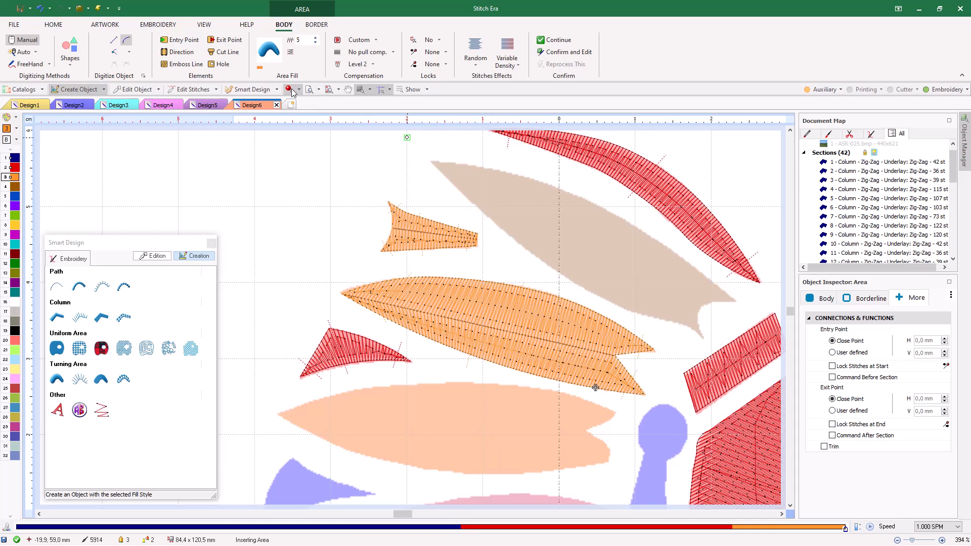
Step: Trace the lower long orange feather, with its notch and rounded lower lobe, as a closed turning area
{"action": "left_click", "coordinate": [279, 416]}
{"action": "left_click", "coordinate": [396, 386]}
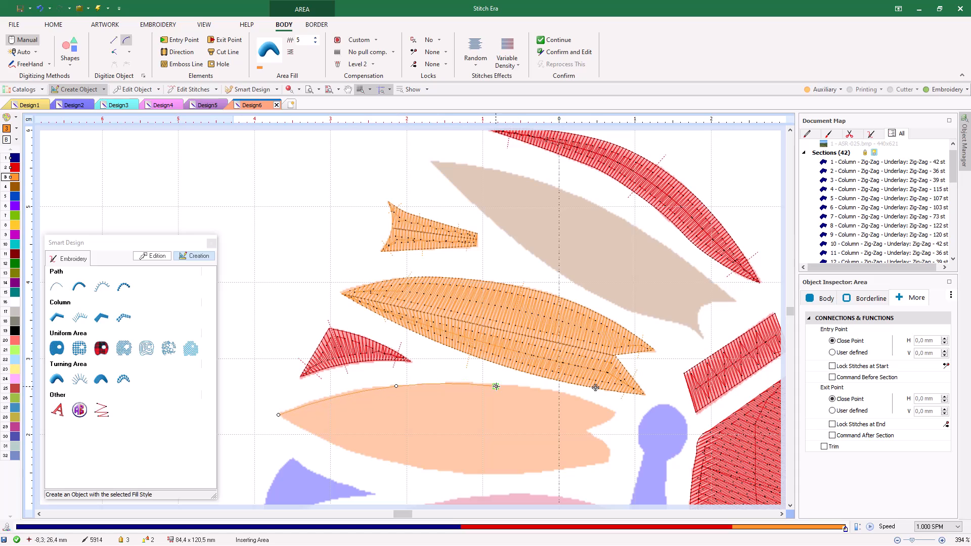
{"action": "left_click", "coordinate": [500, 386]}
{"action": "left_click", "coordinate": [586, 429], "text": "ctrl"}
{"action": "left_click", "coordinate": [601, 441]}
{"action": "left_click", "coordinate": [600, 463]}
{"action": "key", "text": "BackSpace"}
{"action": "left_click", "coordinate": [597, 462], "text": "ctrl"}
{"action": "left_click", "coordinate": [551, 470]}
{"action": "left_click", "coordinate": [464, 472]}
{"action": "left_click", "coordinate": [381, 460]}
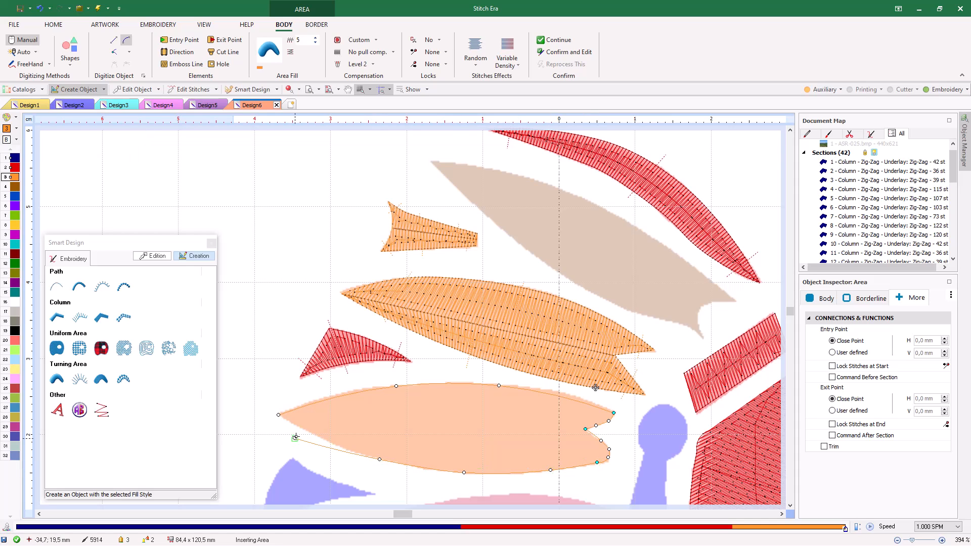
{"action": "left_click", "coordinate": [279, 414], "text": "ctrl"}
Step: Add a cut line from the lower long feather's tip to its notch and set a stitch direction near the tip in each half
{"action": "left_click", "coordinate": [222, 52]}
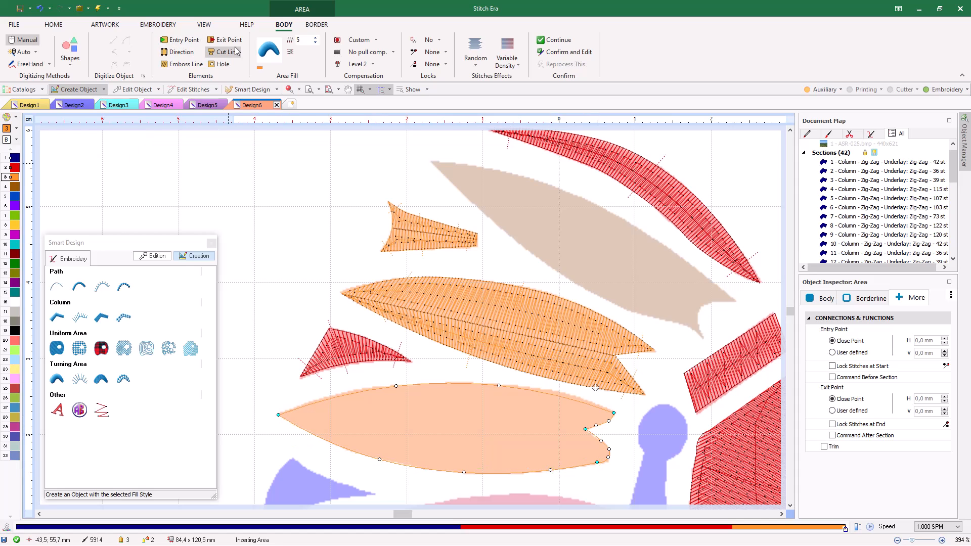
{"action": "left_click", "coordinate": [278, 415]}
{"action": "left_click", "coordinate": [586, 429]}
{"action": "left_click", "coordinate": [181, 52]}
{"action": "left_click", "coordinate": [298, 398]}
{"action": "left_click", "coordinate": [323, 420]}
{"action": "left_click", "coordinate": [336, 415]}
{"action": "left_click", "coordinate": [309, 441]}
Step: Set stitch directions at the middle and notched end of both halves, generate the lower long feather's fill and check it in 3D view
{"action": "left_click", "coordinate": [451, 377]}
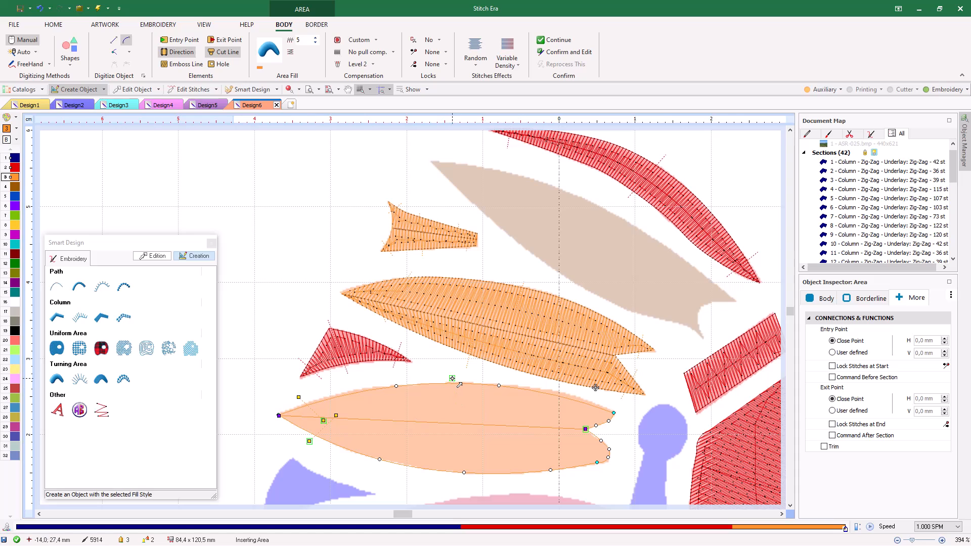
{"action": "left_click", "coordinate": [454, 428]}
{"action": "left_click", "coordinate": [444, 418]}
{"action": "left_click", "coordinate": [444, 478]}
{"action": "left_click", "coordinate": [604, 405]}
{"action": "left_click", "coordinate": [601, 431]}
{"action": "left_click", "coordinate": [606, 439]}
{"action": "key", "text": "Return"}
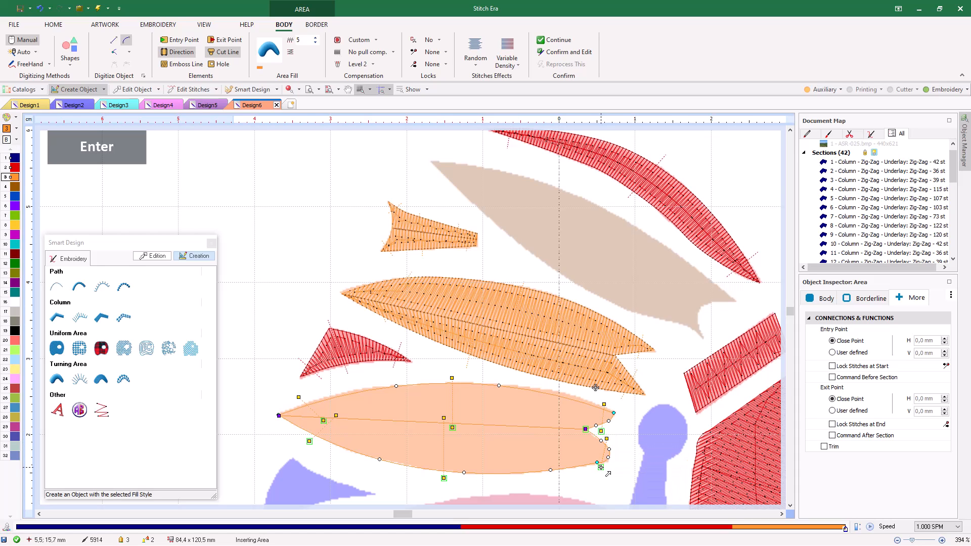
{"action": "left_click", "coordinate": [293, 88]}
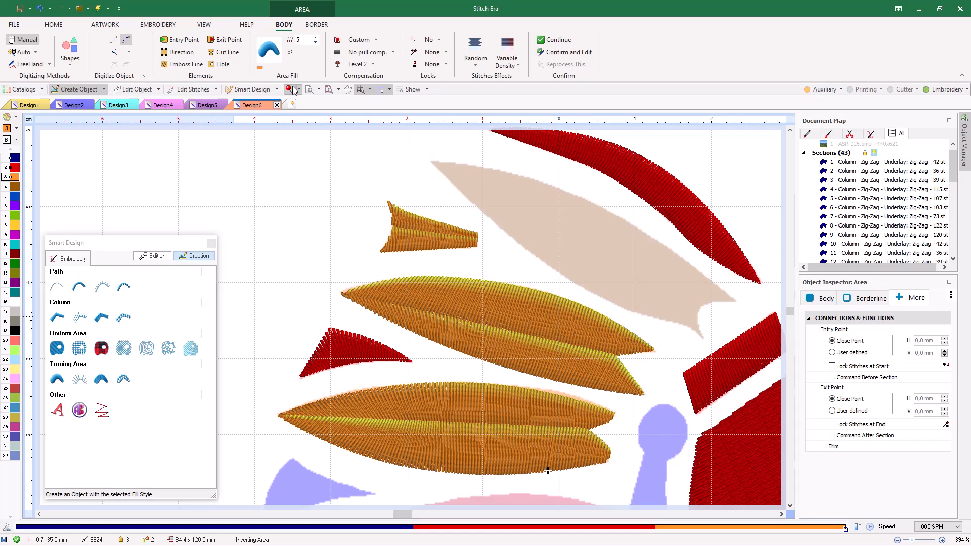
{"action": "left_click", "coordinate": [292, 89]}
Step: Trace the small curved orange feather at the bottom of the headdress as a closed turning area
{"action": "scroll", "coordinate": [424, 211], "scroll_direction": "down", "scroll_amount": 3}
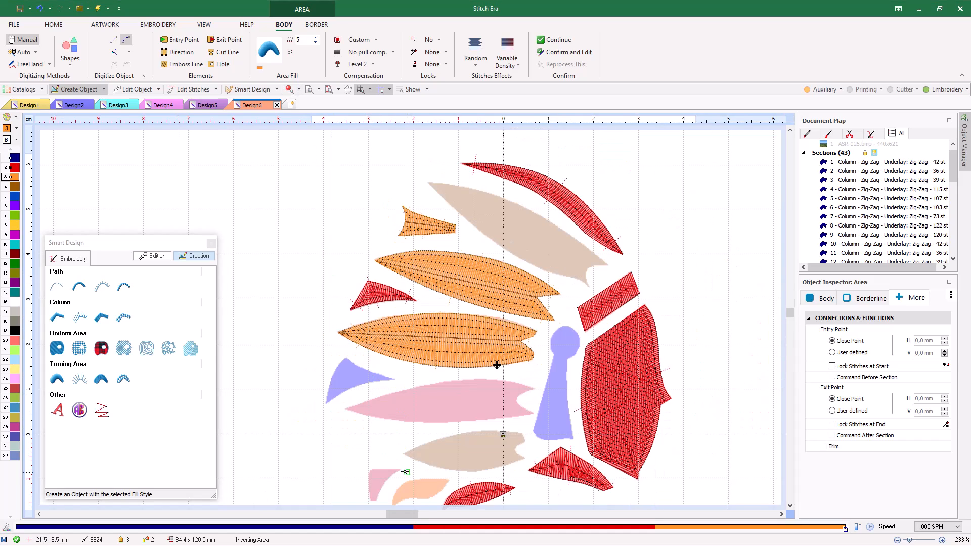
{"action": "scroll", "coordinate": [407, 472], "scroll_direction": "down", "scroll_amount": 1}
{"action": "scroll", "coordinate": [405, 471], "scroll_direction": "up", "scroll_amount": 6}
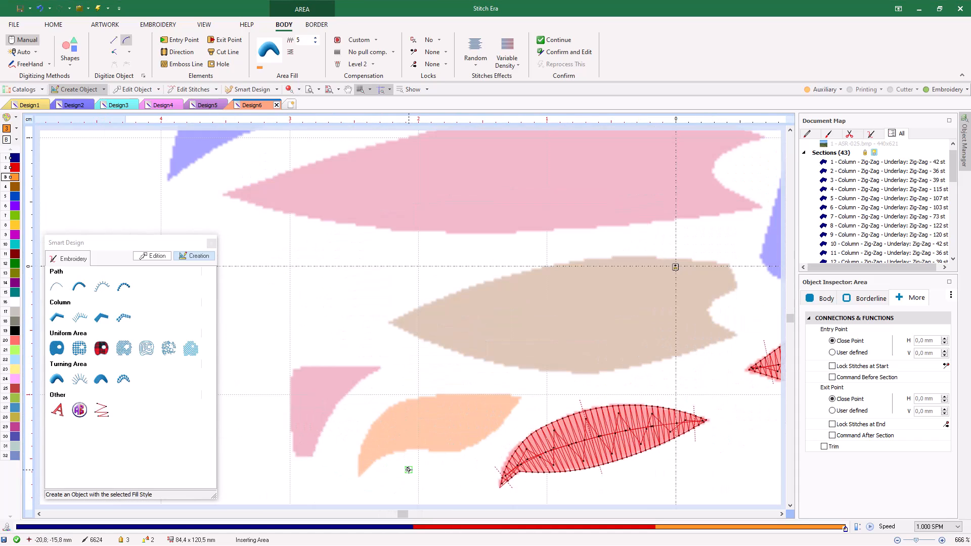
{"action": "left_click", "coordinate": [361, 477]}
{"action": "left_click", "coordinate": [396, 451]}
{"action": "left_click", "coordinate": [431, 450]}
{"action": "left_click", "coordinate": [483, 440]}
{"action": "left_click", "coordinate": [520, 398], "text": "ctrl"}
{"action": "left_click", "coordinate": [470, 394]}
{"action": "left_click", "coordinate": [414, 398]}
{"action": "left_click", "coordinate": [372, 427]}
{"action": "left_click", "coordinate": [361, 477], "text": "ctrl"}
Step: Set three stitch direction lines across the small curved orange feather and generate its fill
{"action": "left_click_drag", "start_coordinate": [352, 460], "coordinate": [377, 474]}
{"action": "left_click_drag", "start_coordinate": [408, 390], "coordinate": [416, 457]}
{"action": "left_click_drag", "start_coordinate": [489, 388], "coordinate": [509, 435]}
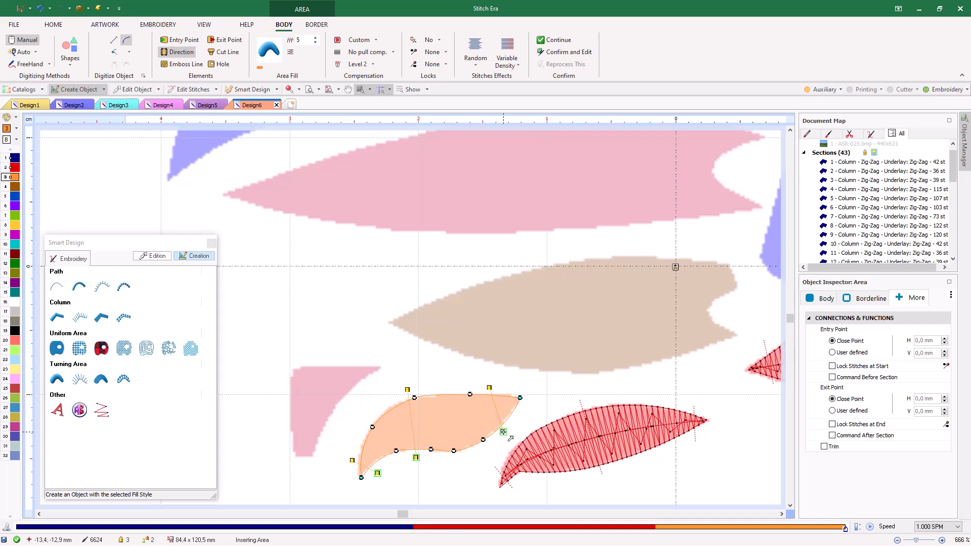
{"action": "key", "text": "Return"}
{"action": "scroll", "coordinate": [381, 360], "scroll_direction": "down", "scroll_amount": 3}
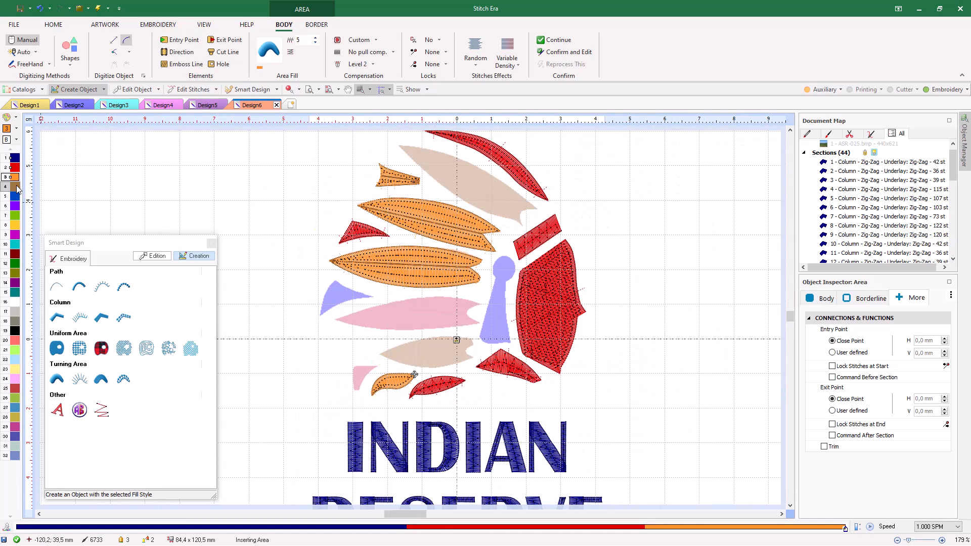
Step: Trace the short tan feather near the bottom of the headdress as a closed turning area in brown thread colour 4
{"action": "scroll", "coordinate": [419, 358], "scroll_direction": "up", "scroll_amount": 2}
{"action": "left_click", "coordinate": [334, 348]}
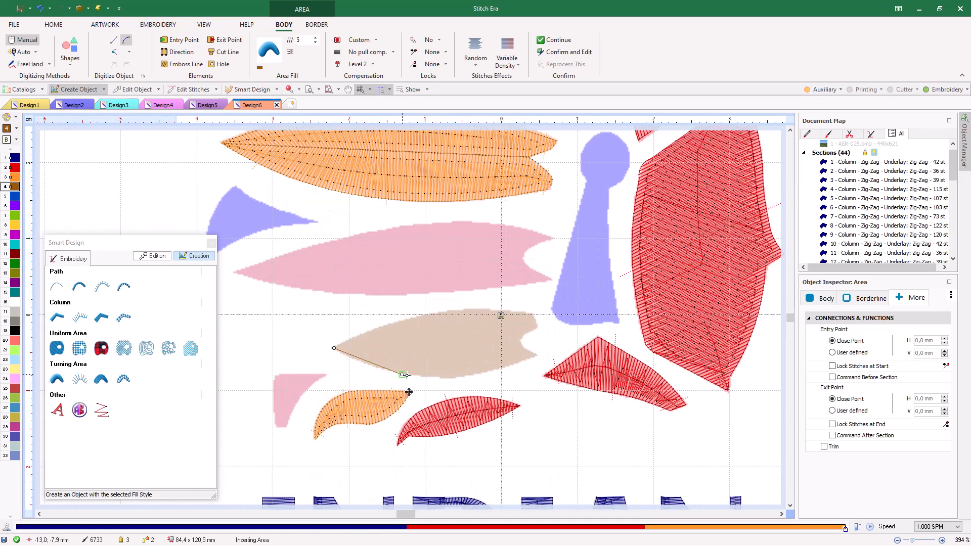
{"action": "left_click", "coordinate": [396, 373]}
{"action": "left_click", "coordinate": [456, 377]}
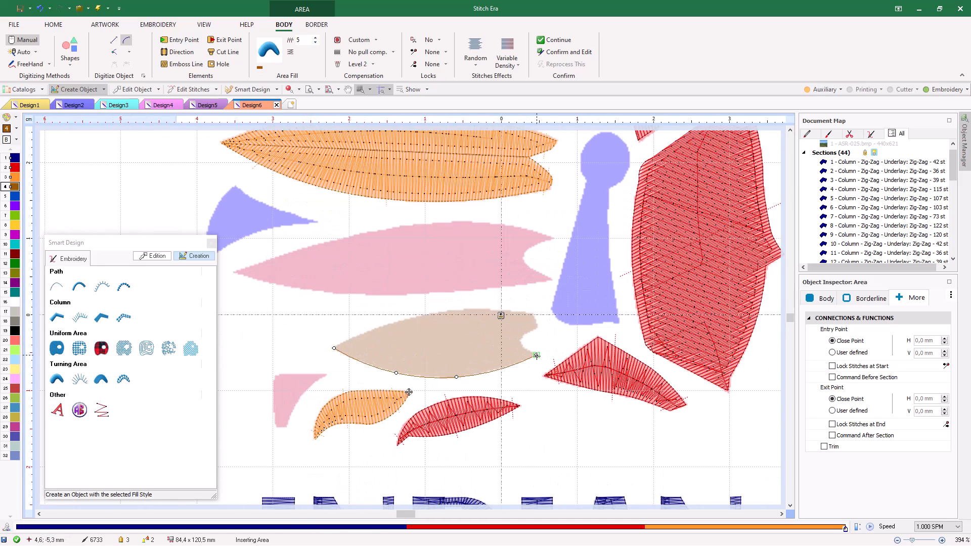
{"action": "key", "text": "ctrl"}
{"action": "key", "text": "ctrl"}
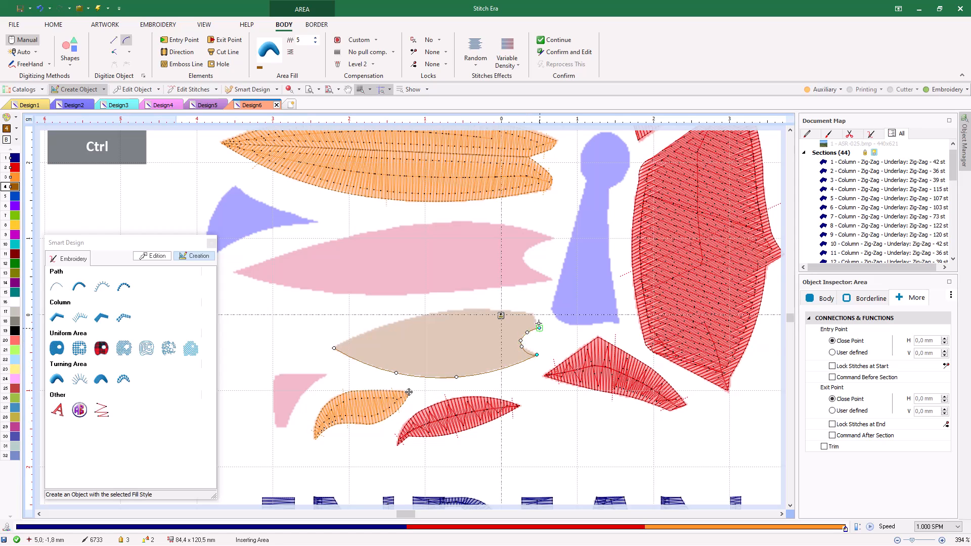
{"action": "left_click", "coordinate": [460, 310]}
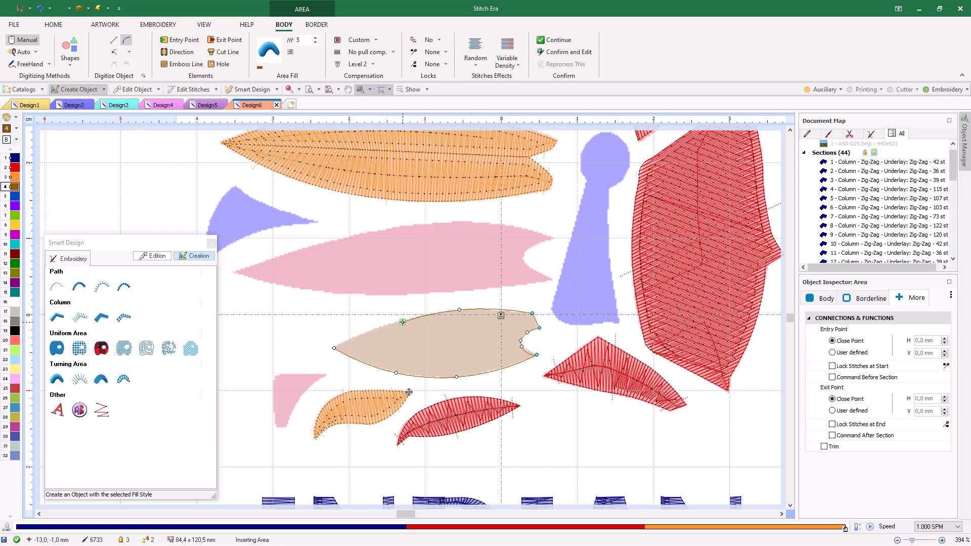
{"action": "key", "text": "ctrl"}
{"action": "left_click", "coordinate": [334, 348]}
Step: Add a cut line from the short brown feather's tip to its notch and set stitch directions near the tip
{"action": "left_click", "coordinate": [334, 348]}
{"action": "left_click", "coordinate": [521, 342]}
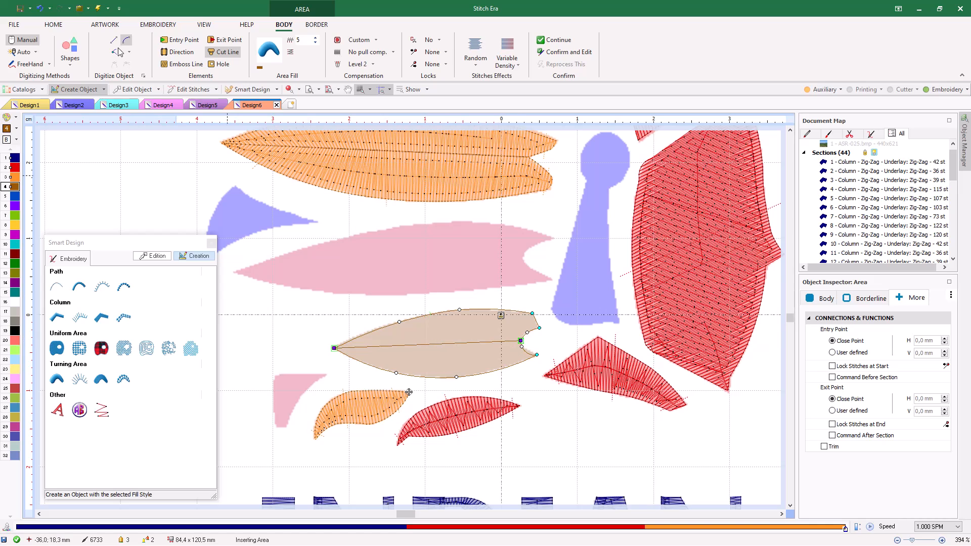
{"action": "left_click", "coordinate": [362, 343]}
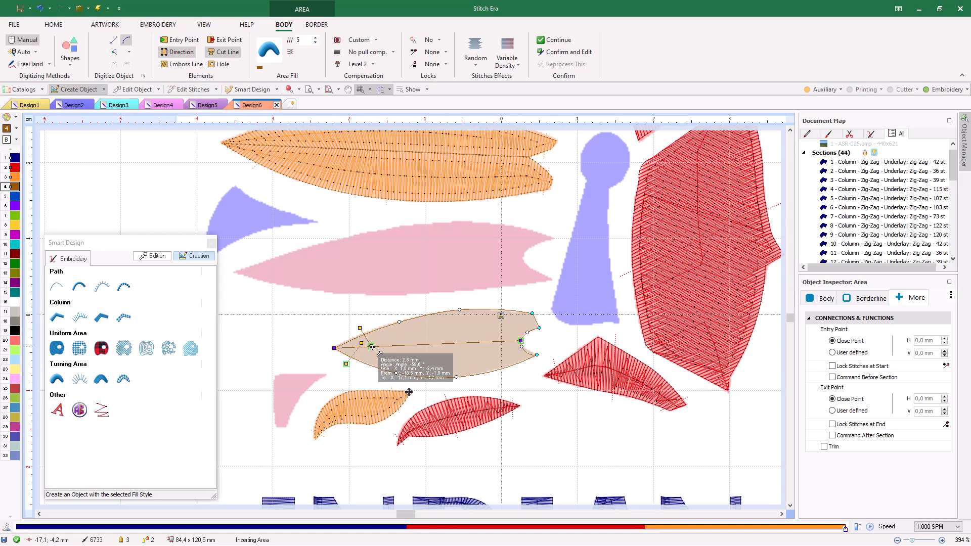
Step: Set stitch directions at the middle and notched end of both halves and generate the short brown feather's fill
{"action": "left_click", "coordinate": [439, 382]}
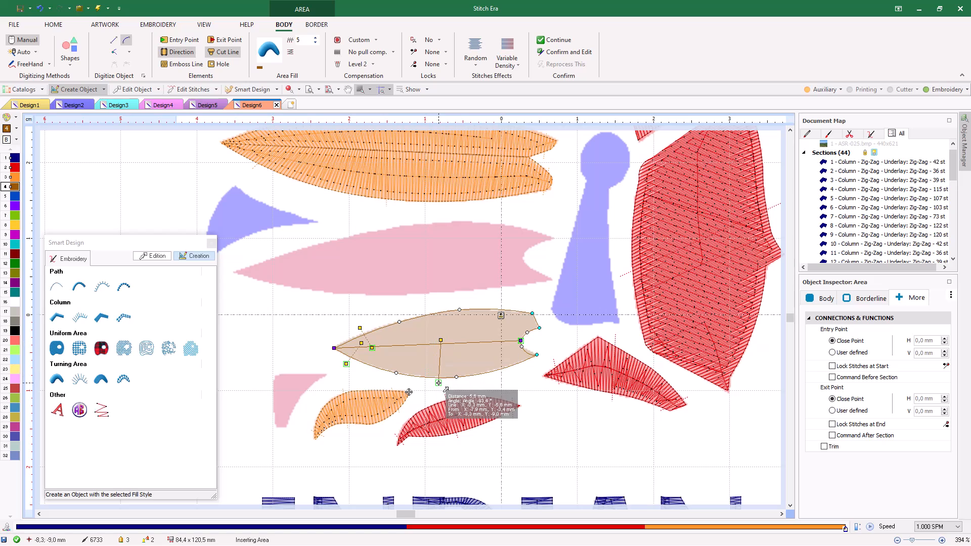
{"action": "left_click", "coordinate": [446, 306]}
{"action": "left_click", "coordinate": [448, 346]}
{"action": "left_click", "coordinate": [524, 309]}
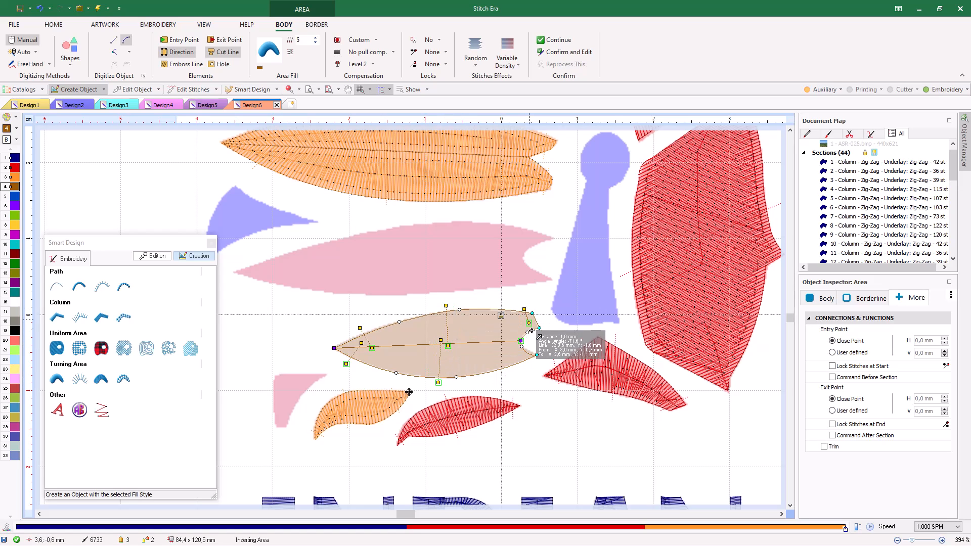
{"action": "left_click", "coordinate": [528, 349]}
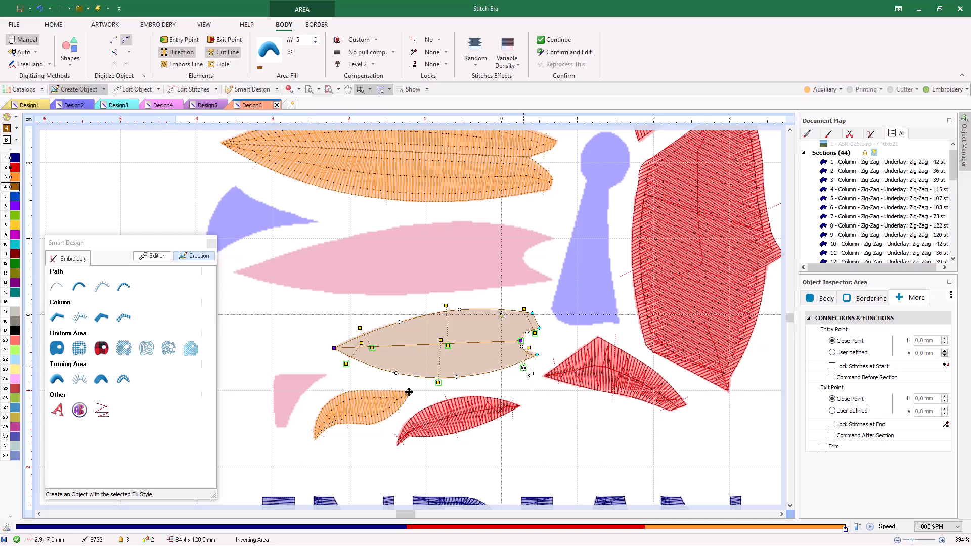
{"action": "key", "text": "Return"}
Step: Trace the lower edge and notch of the long tan feather at the top of the headdress as a turning area
{"action": "scroll", "coordinate": [476, 354], "scroll_direction": "down", "scroll_amount": 4}
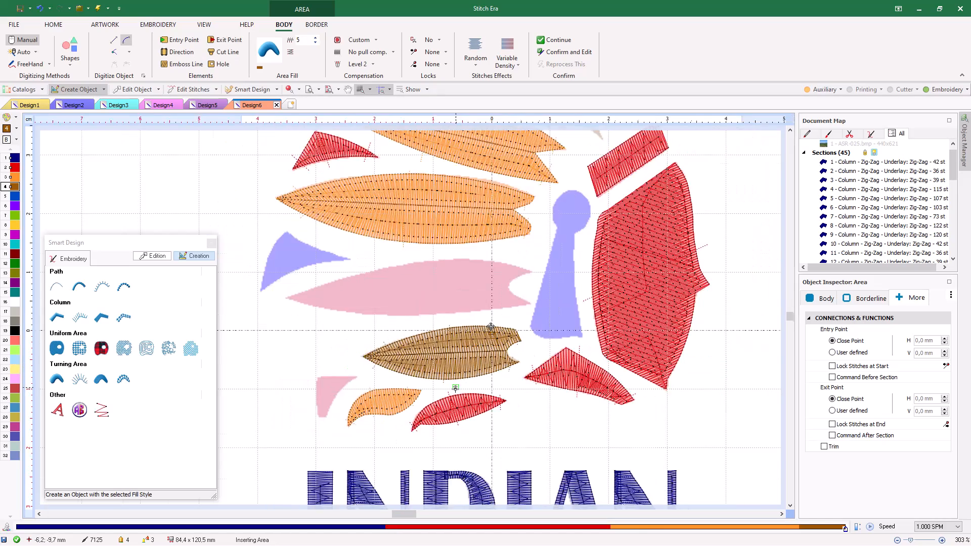
{"action": "scroll", "coordinate": [511, 220], "scroll_direction": "up", "scroll_amount": 4}
{"action": "scroll", "coordinate": [412, 161], "scroll_direction": "down", "scroll_amount": 4}
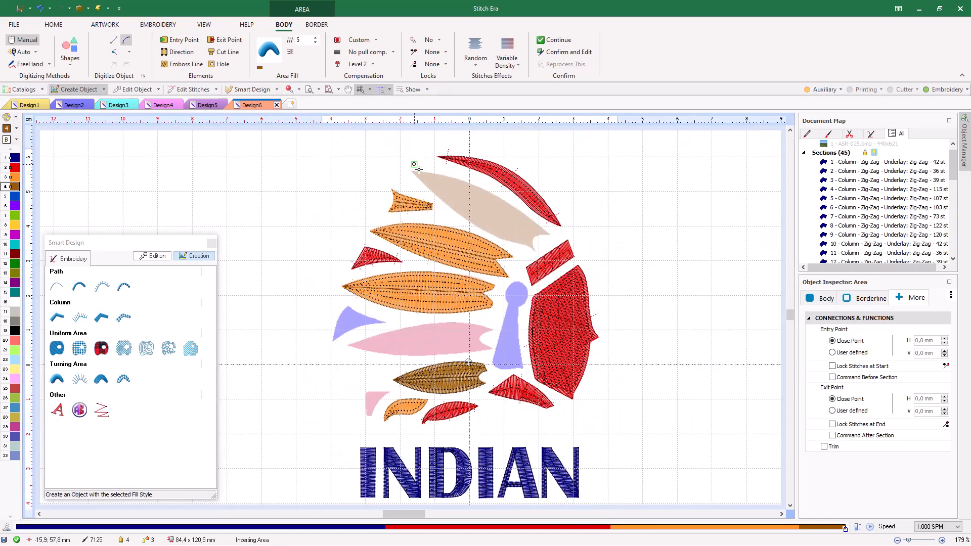
{"action": "scroll", "coordinate": [410, 167], "scroll_direction": "up", "scroll_amount": 4}
{"action": "left_click", "coordinate": [404, 174]}
{"action": "left_click", "coordinate": [490, 257]}
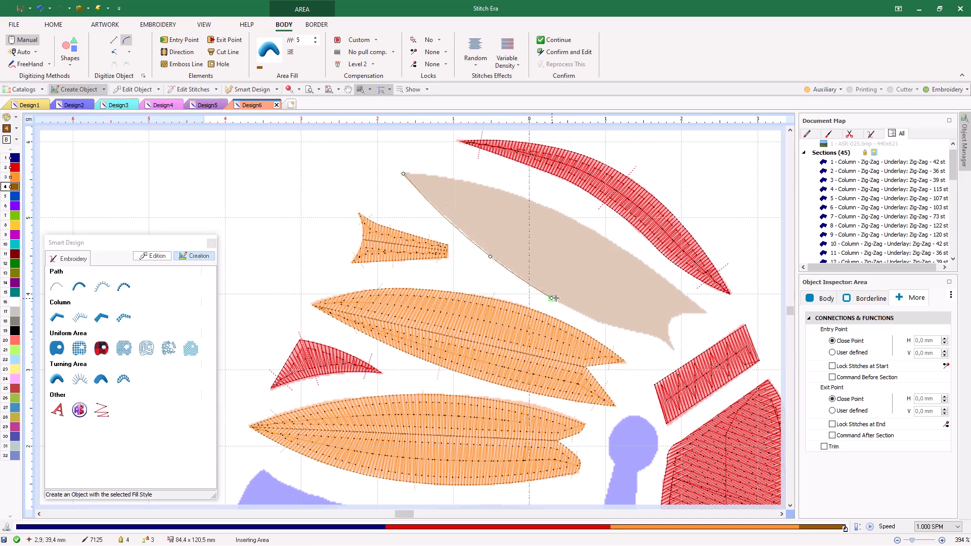
{"action": "left_click", "coordinate": [559, 302]}
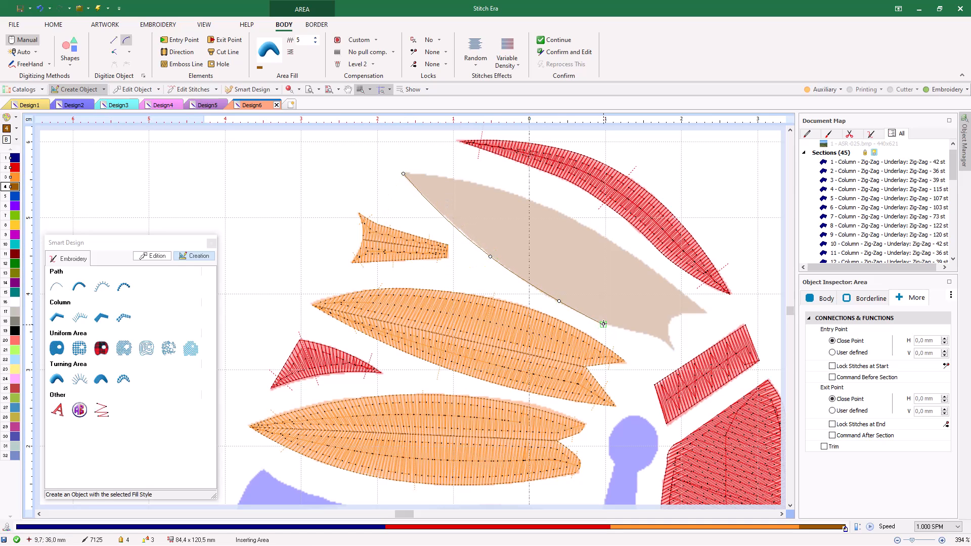
{"action": "left_click", "coordinate": [646, 334]}
{"action": "left_click", "coordinate": [674, 349], "text": "ctrl"}
{"action": "key", "text": "ctrl"}
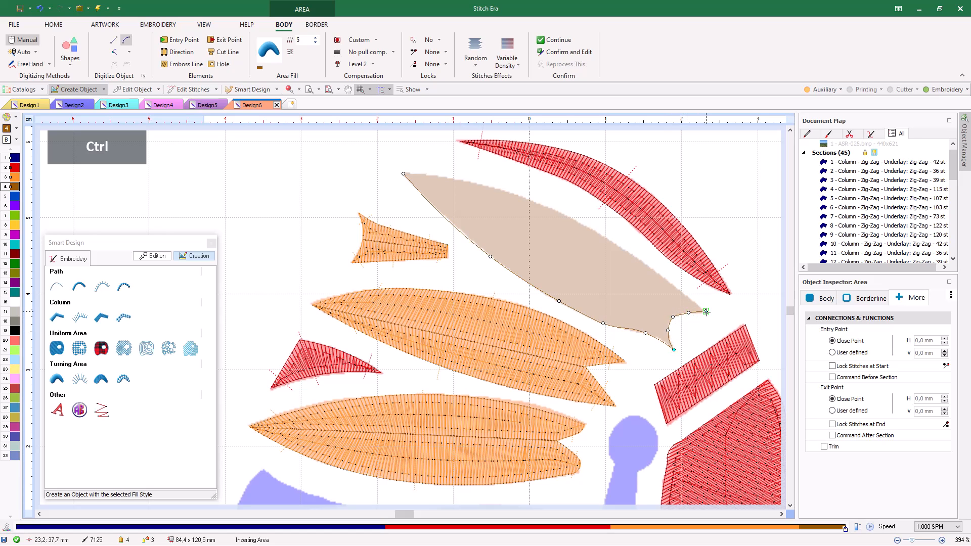
Step: Trace the long tan feather's upper edge back to its tip and close the outline
{"action": "left_click", "coordinate": [705, 313], "text": "ctrl"}
{"action": "left_click", "coordinate": [669, 282]}
{"action": "left_click", "coordinate": [600, 233]}
{"action": "left_click", "coordinate": [505, 192]}
{"action": "key", "text": "ctrl"}
{"action": "left_click", "coordinate": [401, 173], "text": "ctrl"}
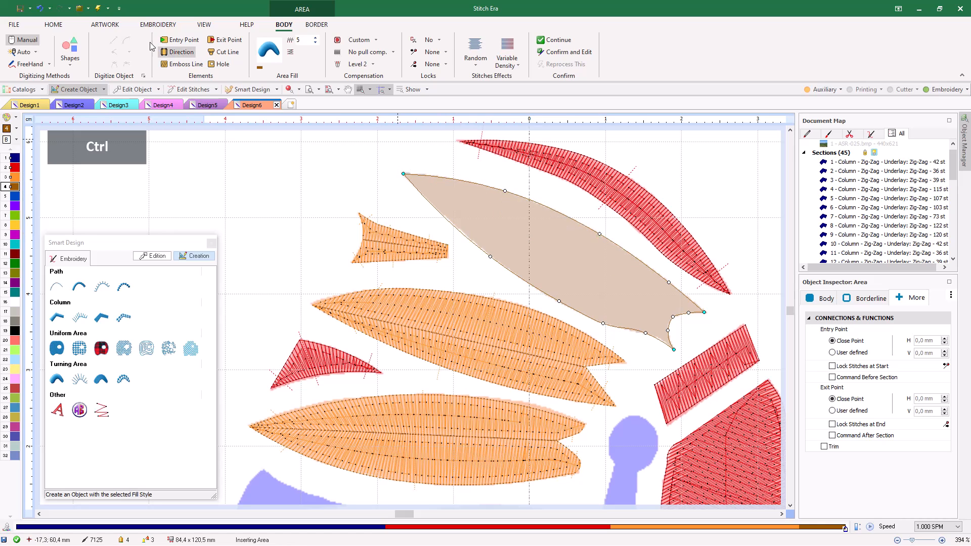
Step: Add a cut line from the long top feather's tip to its notch and set stitch directions near the tip in both halves
{"action": "left_click", "coordinate": [671, 319]}
{"action": "left_click", "coordinate": [181, 53]}
{"action": "left_click", "coordinate": [410, 191]}
{"action": "left_click", "coordinate": [438, 171]}
{"action": "left_click", "coordinate": [442, 200]}
Step: Set two pairs of stitch directions across the middle portion of the long top feather's upper and lower halves
{"action": "left_click", "coordinate": [504, 221]}
{"action": "left_click", "coordinate": [471, 246]}
{"action": "left_click", "coordinate": [510, 183]}
{"action": "left_click", "coordinate": [508, 235]}
{"action": "left_click", "coordinate": [592, 222]}
{"action": "left_click", "coordinate": [564, 264]}
{"action": "left_click", "coordinate": [582, 264]}
{"action": "left_click", "coordinate": [551, 307]}
Step: Set the remaining stitch directions towards the long top feather's notched end and generate its fill
{"action": "left_click", "coordinate": [603, 329]}
{"action": "left_click", "coordinate": [644, 299]}
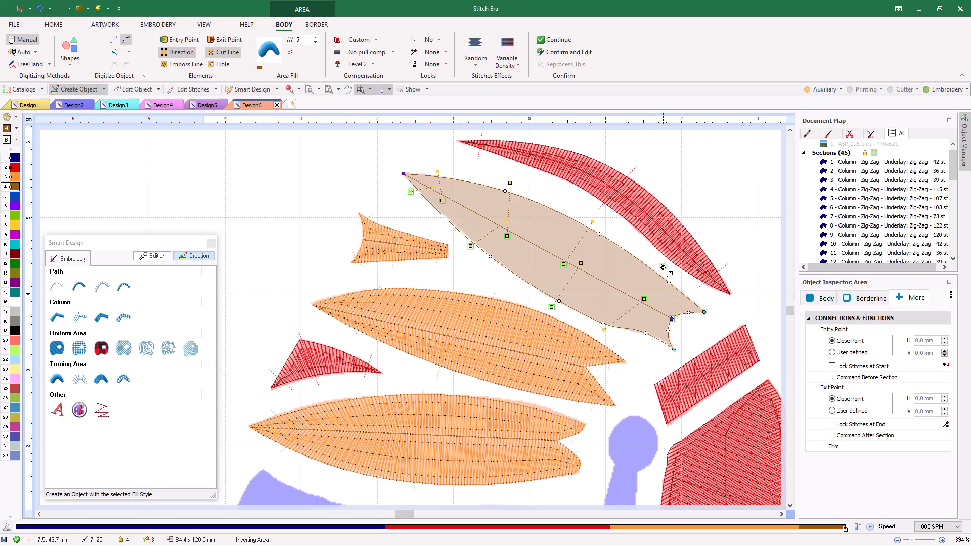
{"action": "left_click", "coordinate": [662, 268]}
{"action": "left_click", "coordinate": [646, 311]}
{"action": "left_click", "coordinate": [676, 336]}
{"action": "left_click", "coordinate": [662, 346]}
{"action": "key", "text": "Return"}
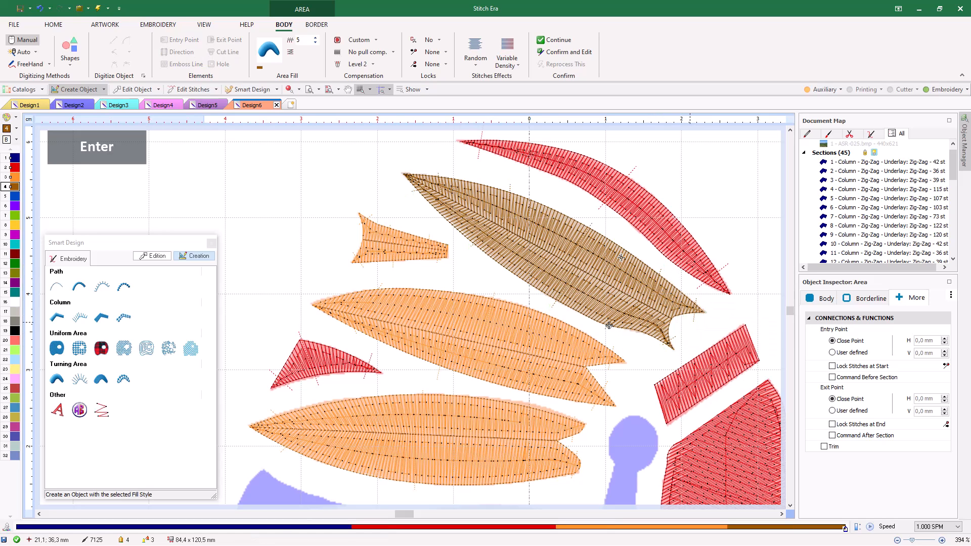
{"action": "left_click", "coordinate": [289, 90]}
{"action": "left_click", "coordinate": [289, 90]}
Step: Trace the small three-pointed purple feather as a closed turning area in blue thread colour 5
{"action": "scroll", "coordinate": [505, 239], "scroll_direction": "down", "scroll_amount": 3}
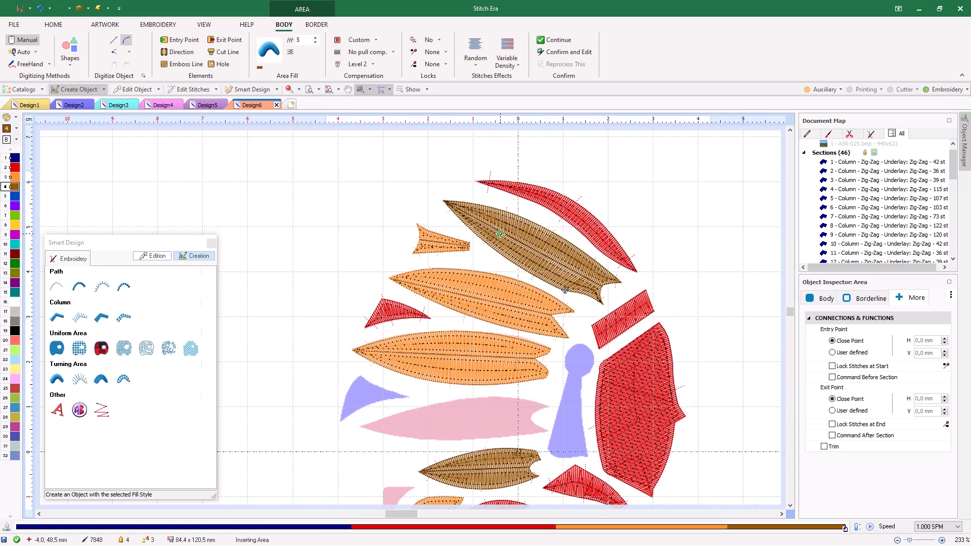
{"action": "left_click", "coordinate": [14, 197]}
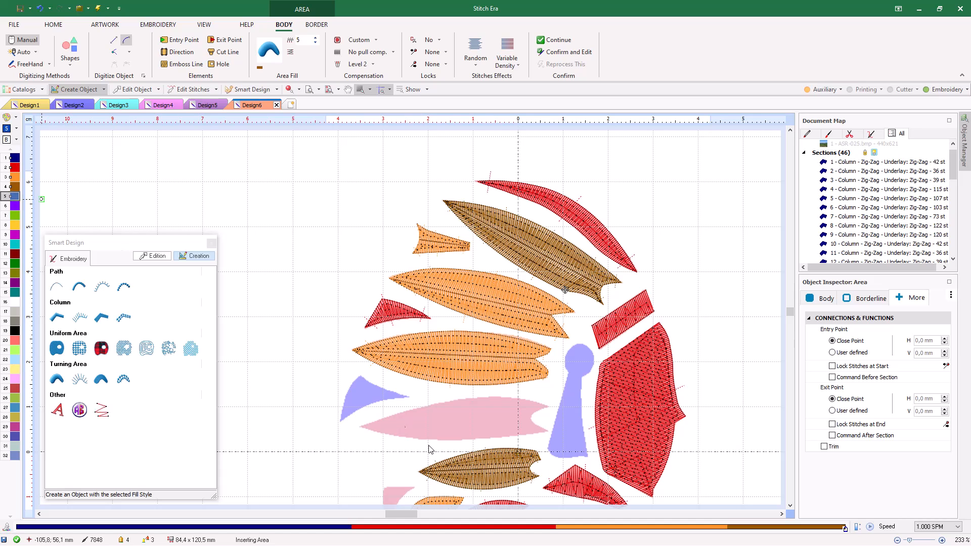
{"action": "scroll", "coordinate": [356, 454], "scroll_direction": "up", "scroll_amount": 4}
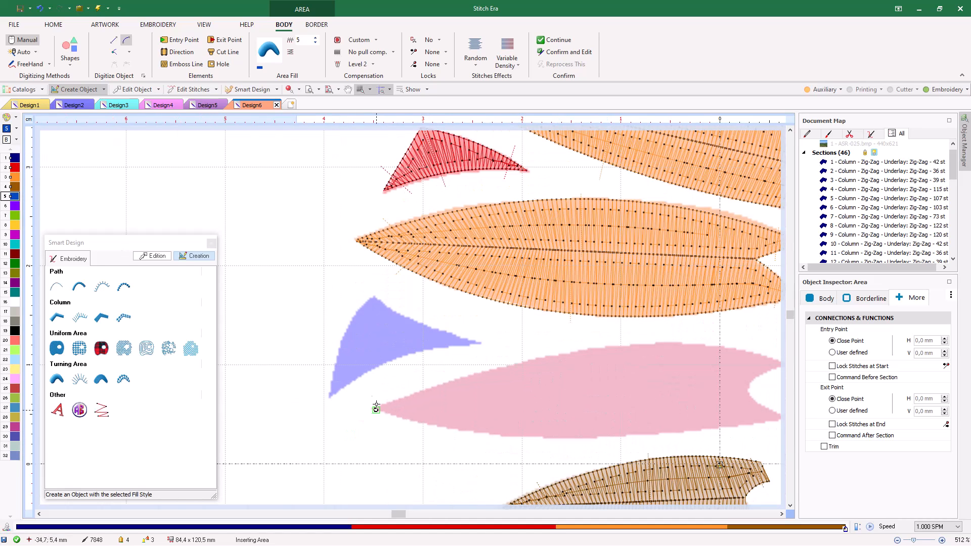
{"action": "left_click", "coordinate": [330, 398]}
{"action": "left_click", "coordinate": [391, 361]}
{"action": "left_click", "coordinate": [476, 343]}
{"action": "left_click", "coordinate": [418, 324], "text": "ctrl"}
{"action": "left_click", "coordinate": [375, 297]}
{"action": "left_click", "coordinate": [343, 335]}
{"action": "left_click", "coordinate": [339, 363]}
{"action": "left_click", "coordinate": [330, 395], "text": "ctrl"}
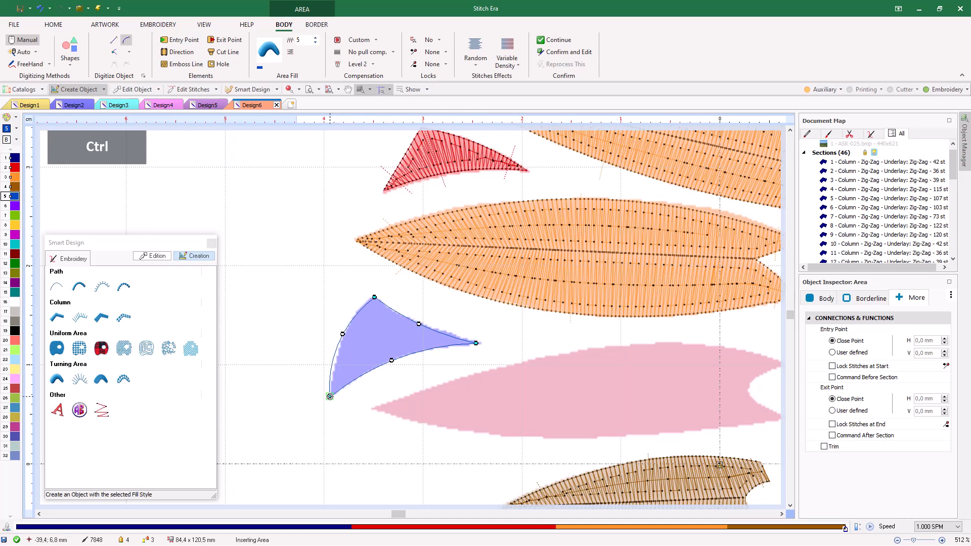
{"action": "left_click", "coordinate": [330, 397], "text": "ctrl"}
Step: Set three stitch direction lines across the small three-pointed purple feather and generate its fill
{"action": "left_click", "coordinate": [182, 53]}
{"action": "left_click", "coordinate": [322, 373]}
{"action": "left_click", "coordinate": [349, 393]}
{"action": "left_click", "coordinate": [370, 290]}
{"action": "left_click", "coordinate": [393, 373]}
{"action": "left_click", "coordinate": [453, 326]}
{"action": "key", "text": "Return"}
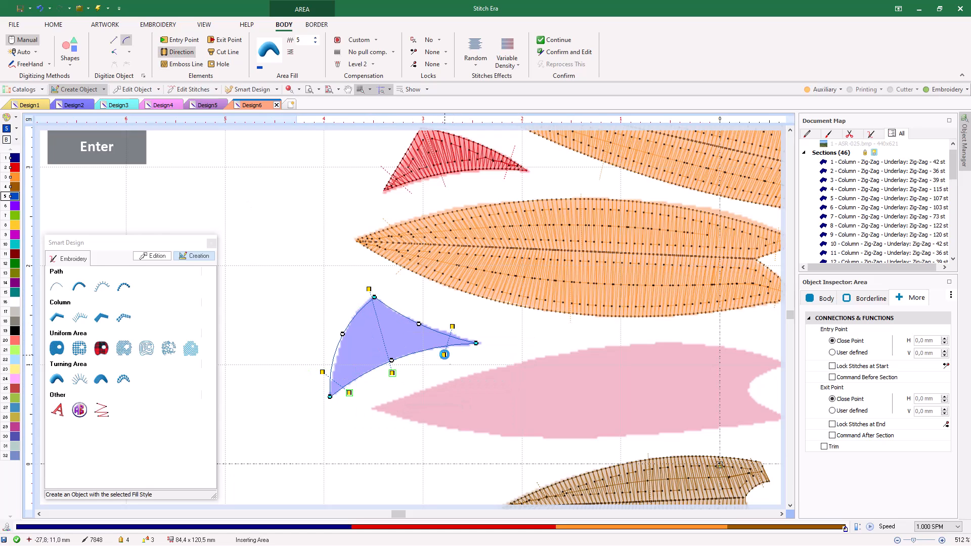
Step: Start a uniform area and trace the flared purple strip's sloping edge and rounded base
{"action": "scroll", "coordinate": [303, 321], "scroll_direction": "down", "scroll_amount": 2}
{"action": "scroll", "coordinate": [530, 349], "scroll_direction": "up", "scroll_amount": 2}
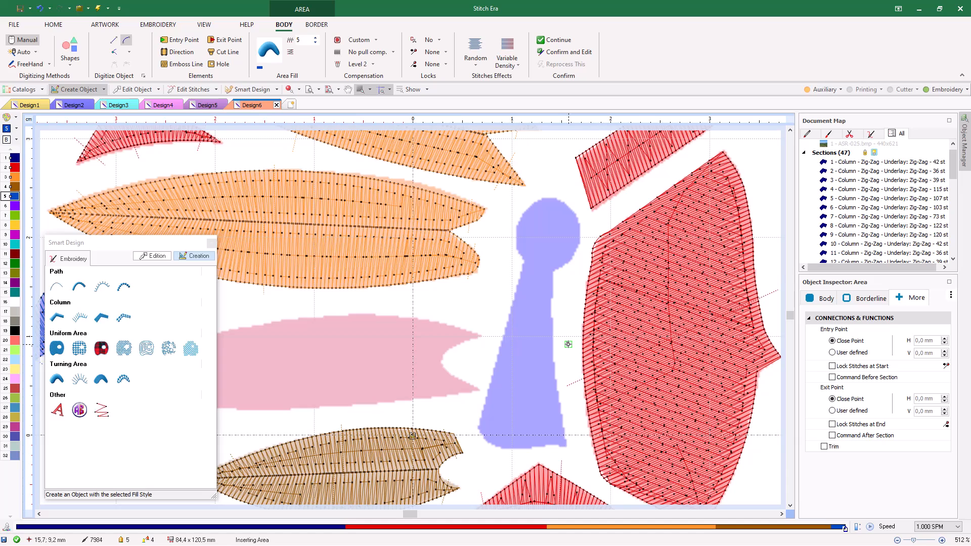
{"action": "left_click", "coordinate": [57, 348]}
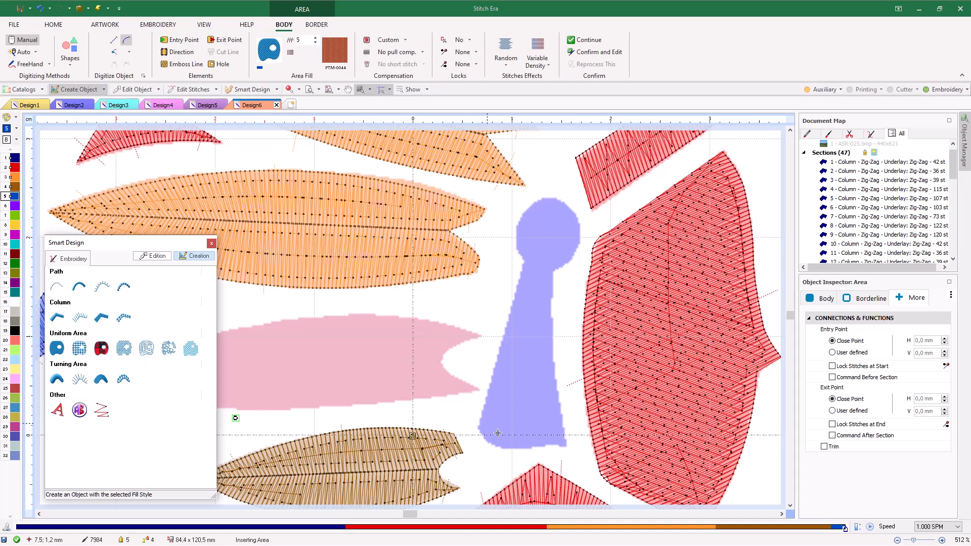
{"action": "left_click", "coordinate": [528, 251]}
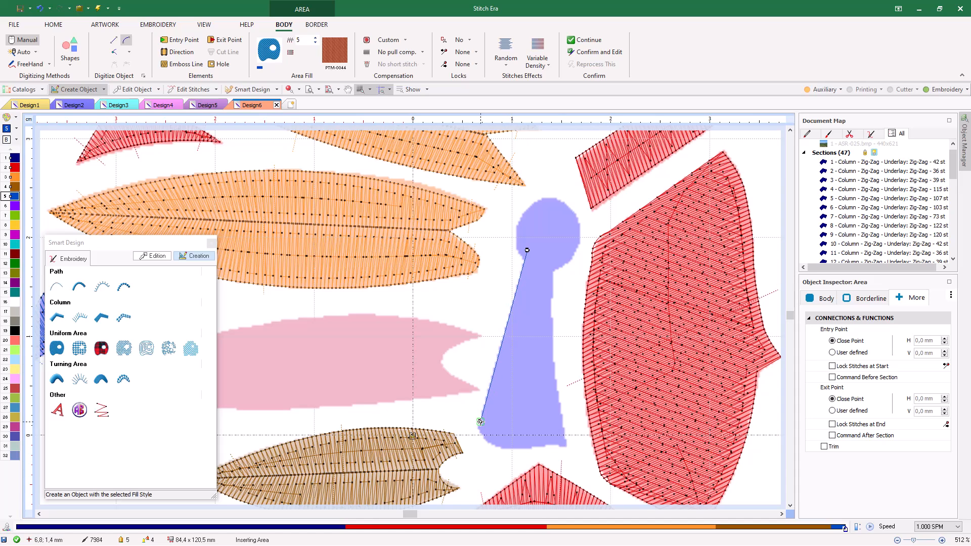
{"action": "key", "text": "ctrl"}
{"action": "left_click", "coordinate": [480, 421]}
{"action": "left_click", "coordinate": [483, 436]}
{"action": "left_click", "coordinate": [495, 445]}
{"action": "key", "text": "ctrl"}
{"action": "left_click", "coordinate": [546, 445]}
Step: Trace the flared strip's far edge up into the purple circle and close the outline across the narrow end
{"action": "key", "text": "ctrl"}
{"action": "left_click", "coordinate": [565, 446]}
{"action": "left_click", "coordinate": [558, 395]}
{"action": "left_click", "coordinate": [553, 332]}
{"action": "left_click", "coordinate": [553, 281]}
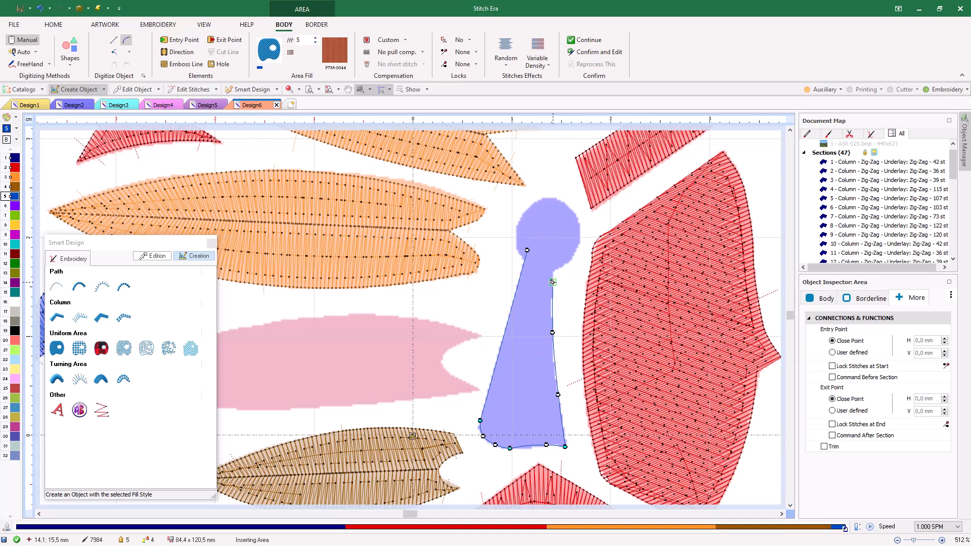
{"action": "key", "text": "ctrl"}
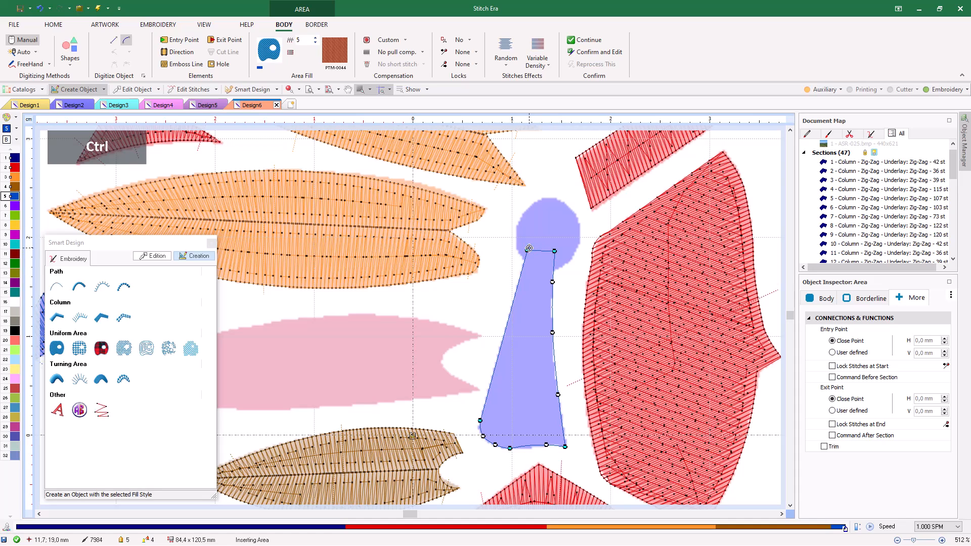
{"action": "left_click", "coordinate": [529, 248]}
Step: Set one nearly horizontal stitch direction across the flared strip and generate its fill
{"action": "left_click", "coordinate": [180, 51]}
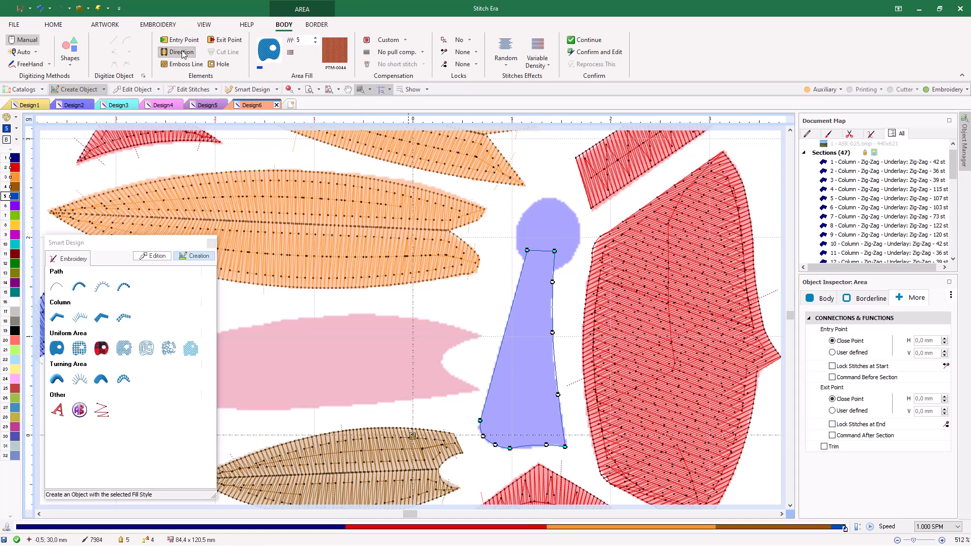
{"action": "left_click", "coordinate": [493, 336]}
{"action": "left_click", "coordinate": [559, 338]}
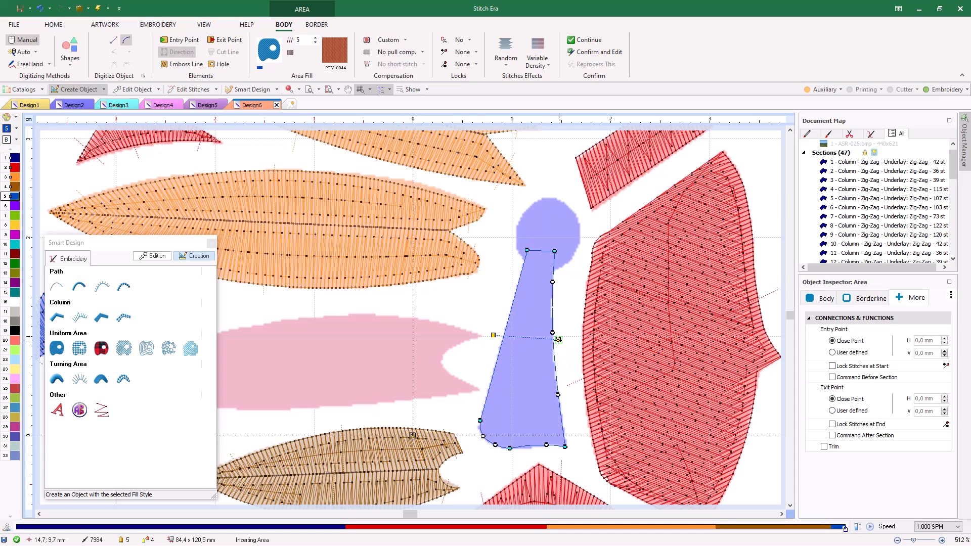
{"action": "key", "text": "Return"}
Step: Trace the purple circle above the flared strip as a closed turning area
{"action": "left_click", "coordinate": [57, 378]}
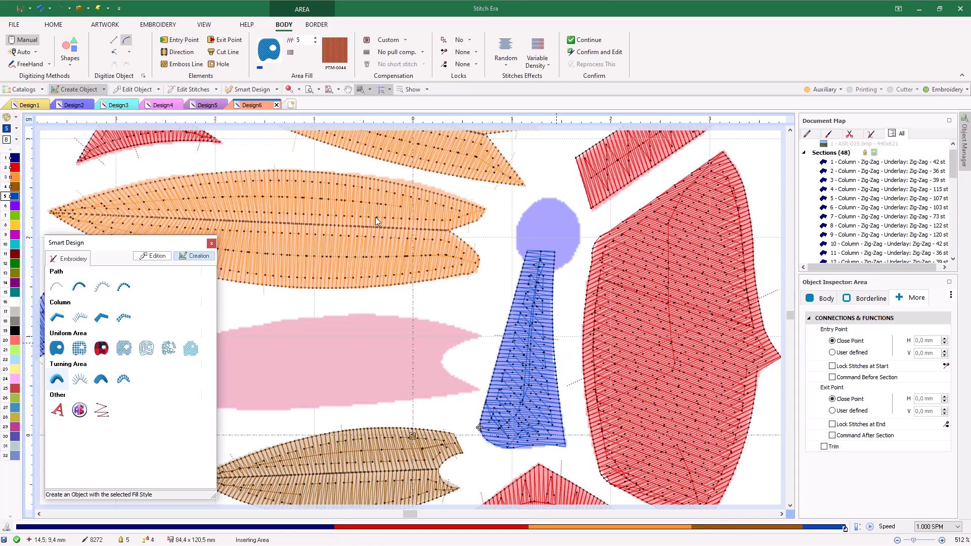
{"action": "scroll", "coordinate": [537, 198], "scroll_direction": "up", "scroll_amount": 1}
{"action": "left_click", "coordinate": [554, 197]}
{"action": "left_click", "coordinate": [511, 237]}
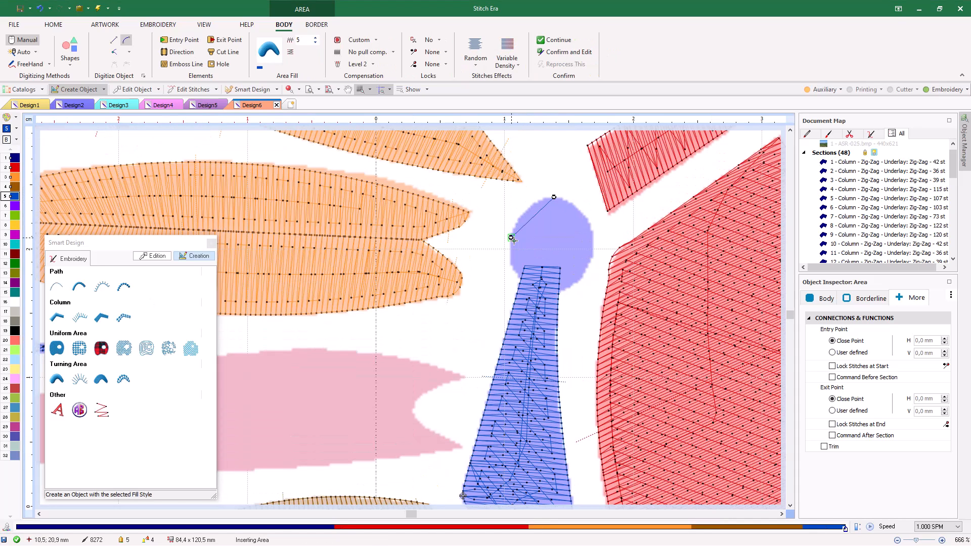
{"action": "left_click", "coordinate": [529, 287]}
{"action": "left_click", "coordinate": [582, 214]}
{"action": "key", "text": "ctrl"}
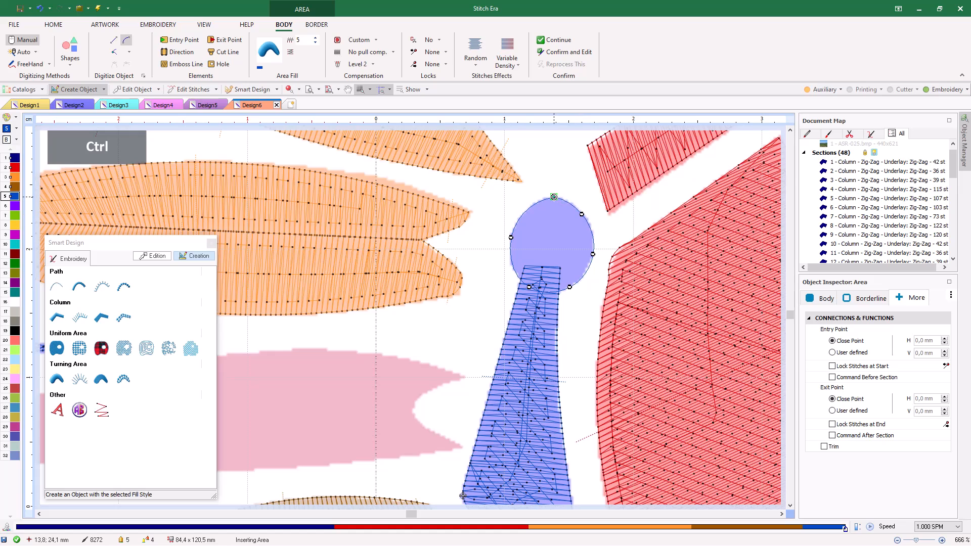
{"action": "left_click", "coordinate": [554, 200], "text": "ctrl"}
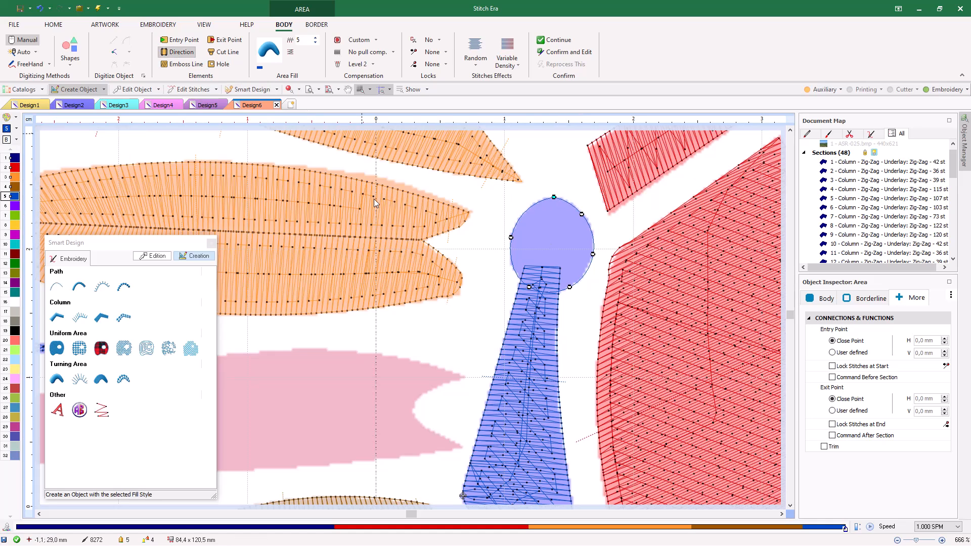
Step: Set one nearly horizontal stitch direction across the purple circle and generate its fill
{"action": "left_click", "coordinate": [503, 238]}
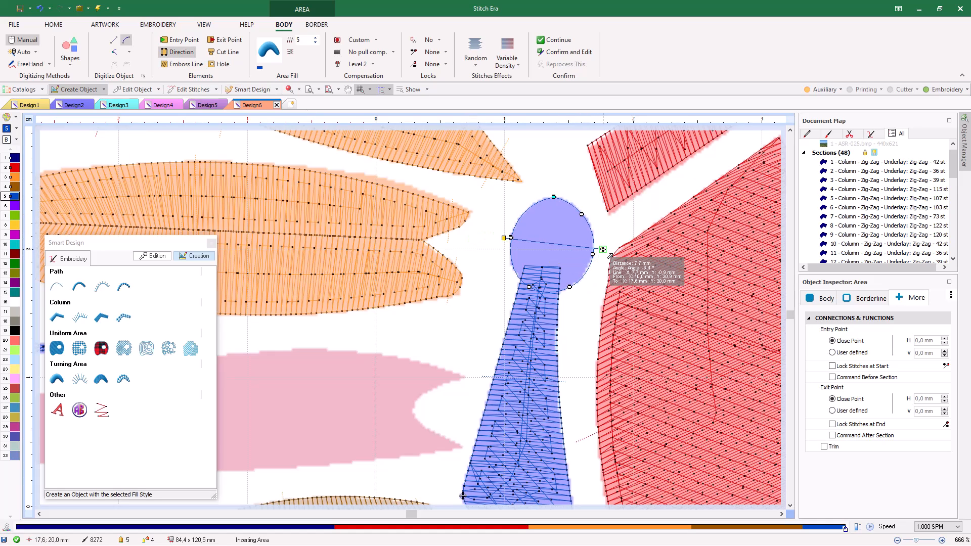
{"action": "key", "text": "Return"}
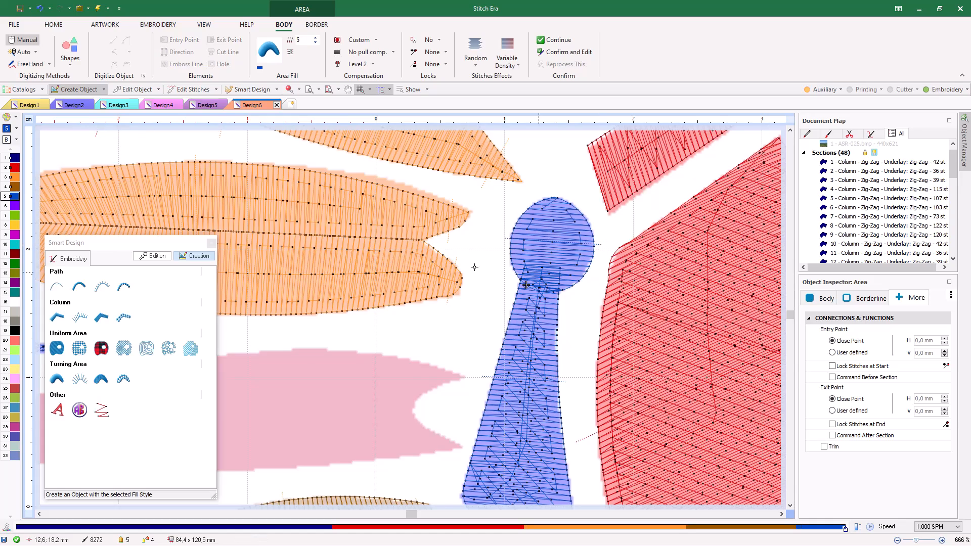
Step: Preview the stitched circle and flared strip in 3D and return to the normal stitch view
{"action": "scroll", "coordinate": [474, 265], "scroll_direction": "down", "scroll_amount": 2}
{"action": "left_click", "coordinate": [290, 90]}
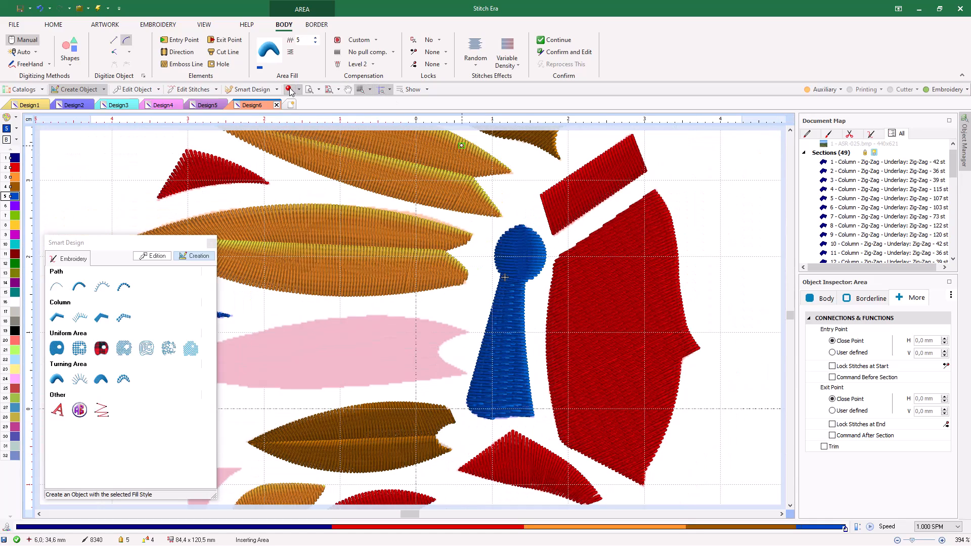
{"action": "left_click", "coordinate": [290, 90]}
{"action": "scroll", "coordinate": [566, 244], "scroll_direction": "down", "scroll_amount": 2}
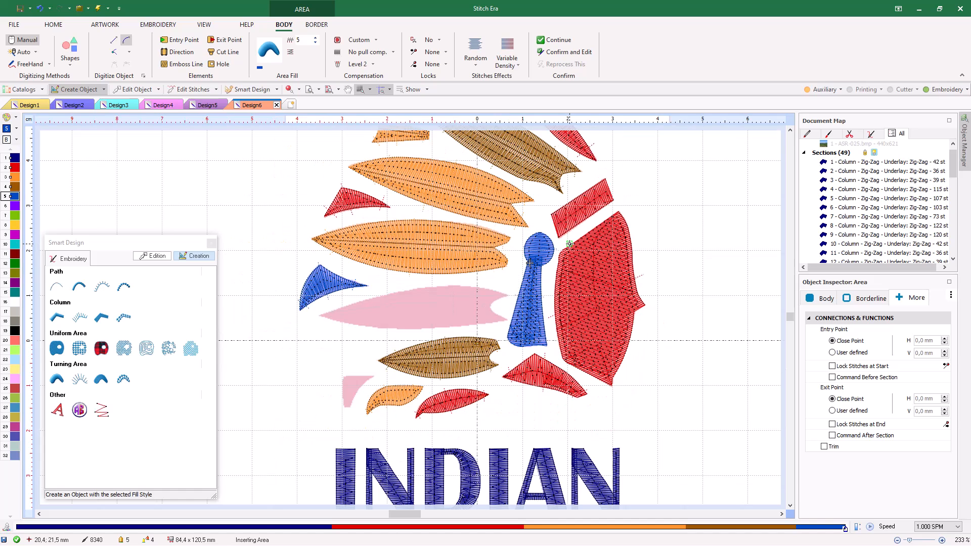
Step: Using purple colour 6, trace the long pink feather's upper edge from its left tip and around the notched end
{"action": "left_click", "coordinate": [15, 206]}
{"action": "scroll", "coordinate": [318, 310], "scroll_direction": "up", "scroll_amount": 2}
{"action": "left_click", "coordinate": [307, 320]}
{"action": "left_click", "coordinate": [438, 280]}
{"action": "left_click", "coordinate": [531, 269]}
{"action": "key", "text": "ctrl"}
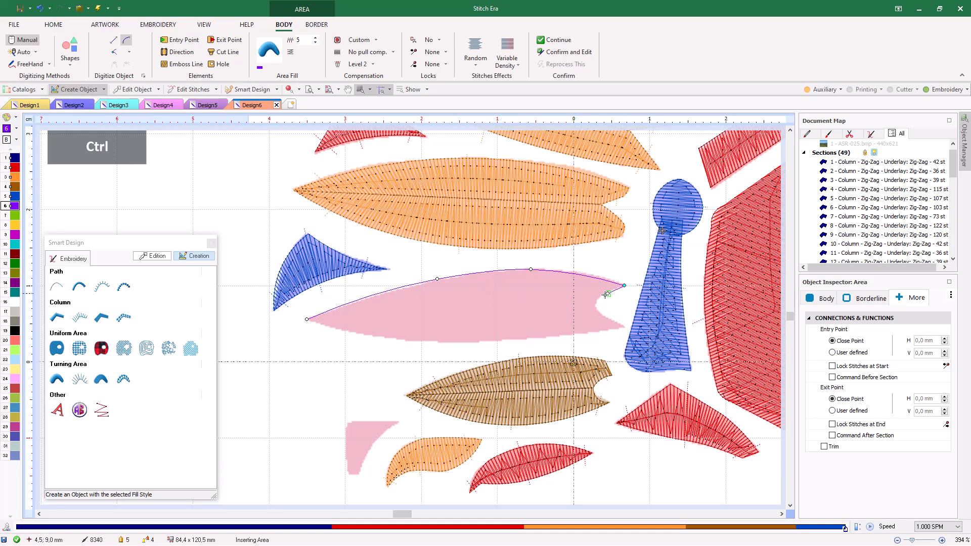
{"action": "left_click", "coordinate": [602, 295]}
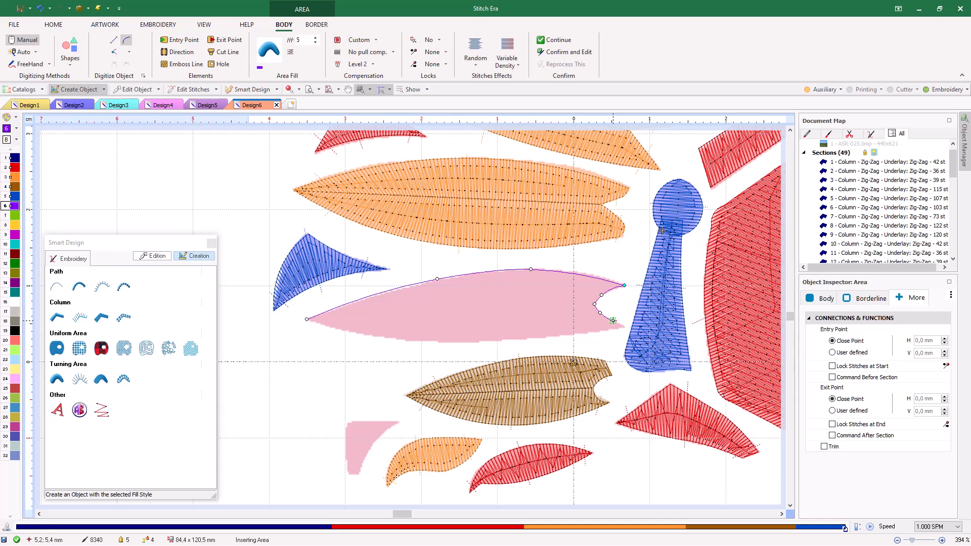
{"action": "left_click", "coordinate": [613, 320]}
Step: Trace the feather's lower edge back to the tip, close the outline, and add a cut line from tip to notch
{"action": "key", "text": "ctrl"}
{"action": "left_click", "coordinate": [553, 336]}
{"action": "left_click", "coordinate": [467, 344]}
{"action": "left_click", "coordinate": [384, 338]}
{"action": "key", "text": "ctrl"}
{"action": "left_click", "coordinate": [306, 322], "text": "ctrl"}
{"action": "left_click", "coordinate": [307, 319]}
Step: Set three stitch directions on each side of the feather's cut line, generate its fill and check it in 3D
{"action": "left_click", "coordinate": [181, 52]}
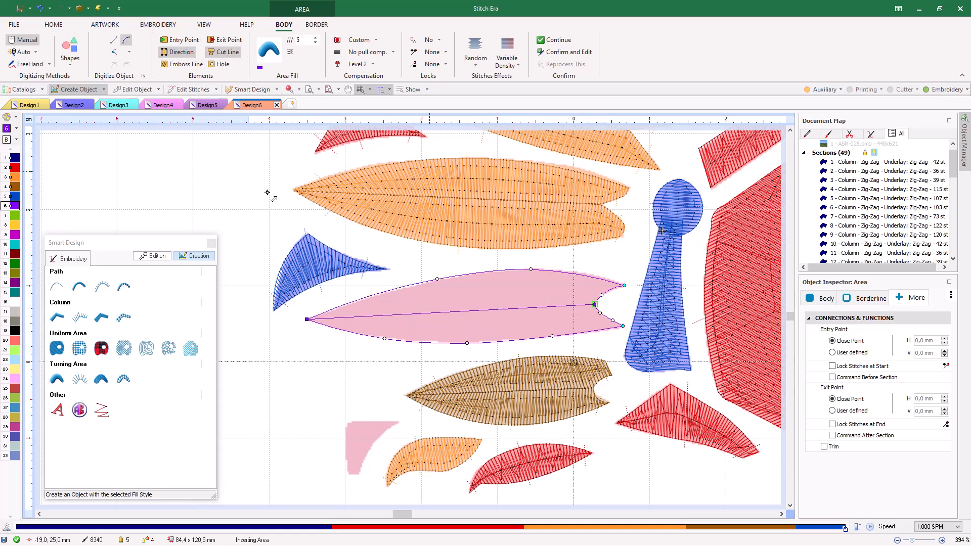
{"action": "left_click", "coordinate": [320, 302]}
{"action": "left_click", "coordinate": [349, 320]}
{"action": "left_click", "coordinate": [468, 266]}
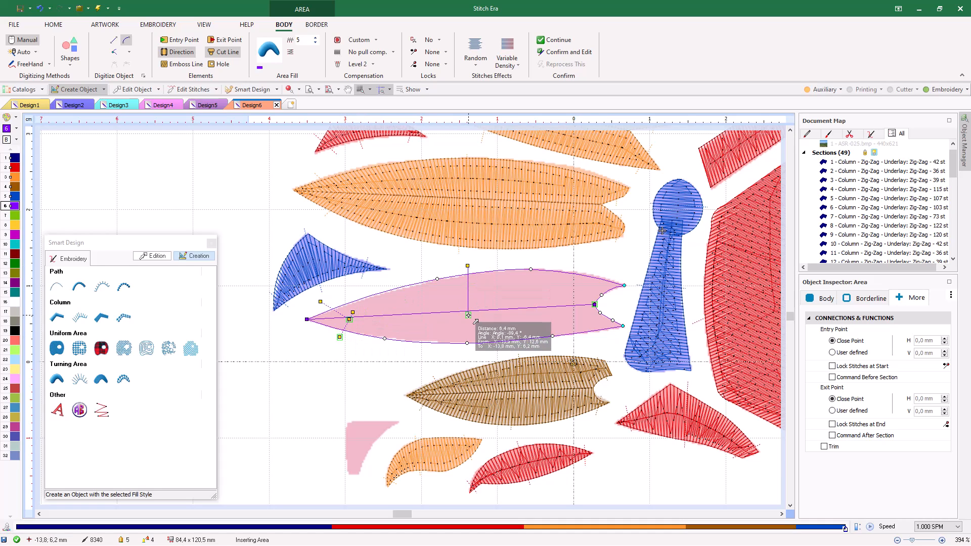
{"action": "left_click", "coordinate": [469, 315]}
{"action": "left_click", "coordinate": [479, 304]}
{"action": "left_click", "coordinate": [474, 349]}
{"action": "left_click", "coordinate": [606, 272]}
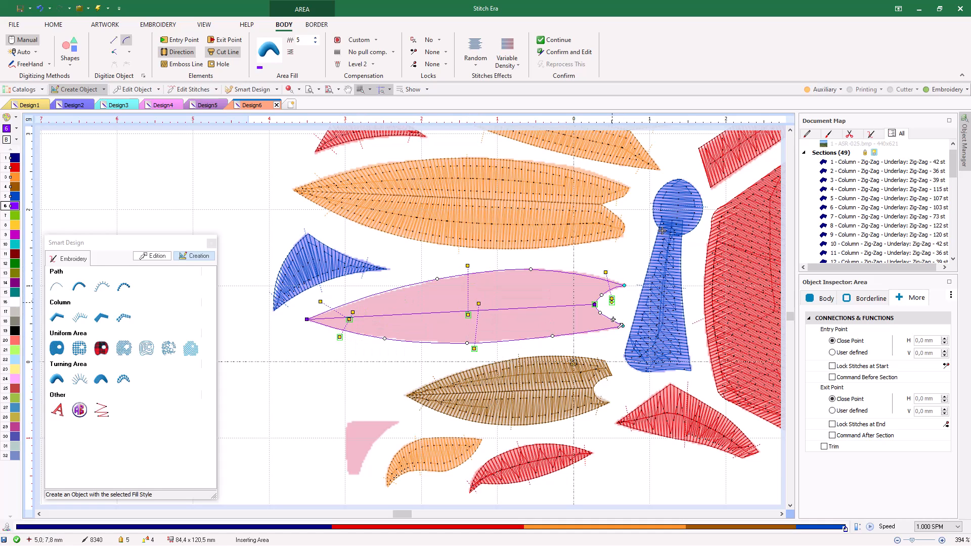
{"action": "left_click", "coordinate": [608, 338]}
{"action": "key", "text": "Return"}
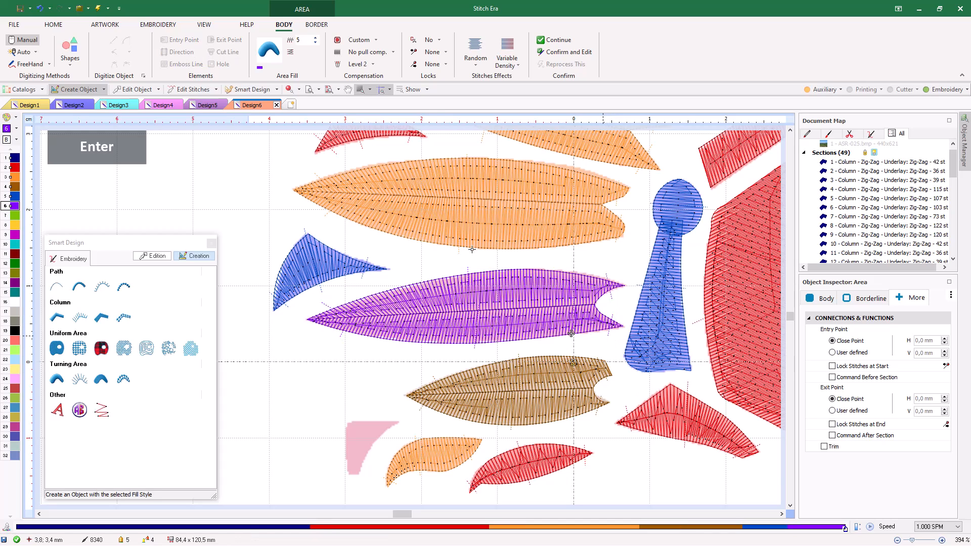
{"action": "left_click", "coordinate": [288, 89]}
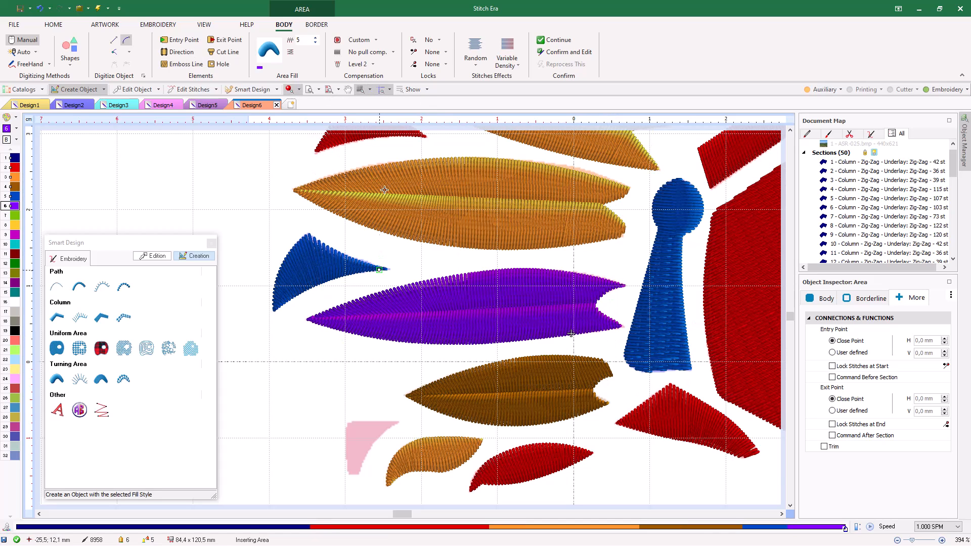
{"action": "left_click", "coordinate": [289, 89]}
Step: Trace the small pink corner shape beside the lowest orange feather as a closed turning area
{"action": "scroll", "coordinate": [353, 476], "scroll_direction": "up", "scroll_amount": 2}
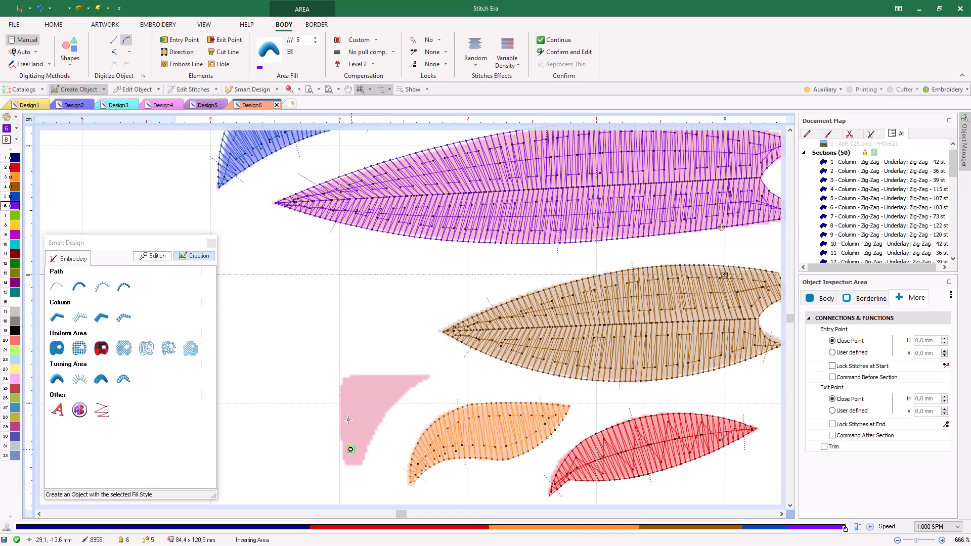
{"action": "left_click", "coordinate": [382, 418]}
{"action": "left_click", "coordinate": [430, 376], "text": "ctrl"}
{"action": "left_click", "coordinate": [363, 376], "text": "ctrl"}
{"action": "left_click", "coordinate": [344, 378]}
{"action": "left_click", "coordinate": [340, 388]}
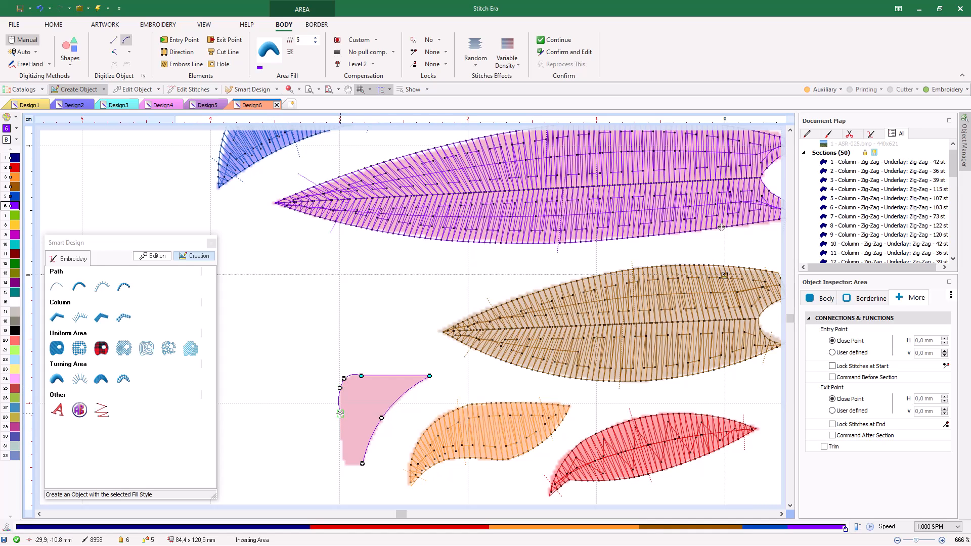
{"action": "key", "text": "shift"}
{"action": "left_click", "coordinate": [344, 463], "text": "ctrl"}
{"action": "key", "text": "Return"}
Step: Set three stitch directions following the corner shape's bend and generate its fill
{"action": "left_click_drag", "start_coordinate": [387, 426], "coordinate": [335, 373]}
{"action": "mouse_move", "coordinate": [413, 371]}
{"action": "left_mouse_down"}
{"action": "mouse_move", "coordinate": [420, 402]}
{"action": "mouse_move", "coordinate": [421, 393]}
{"action": "left_mouse_up"}
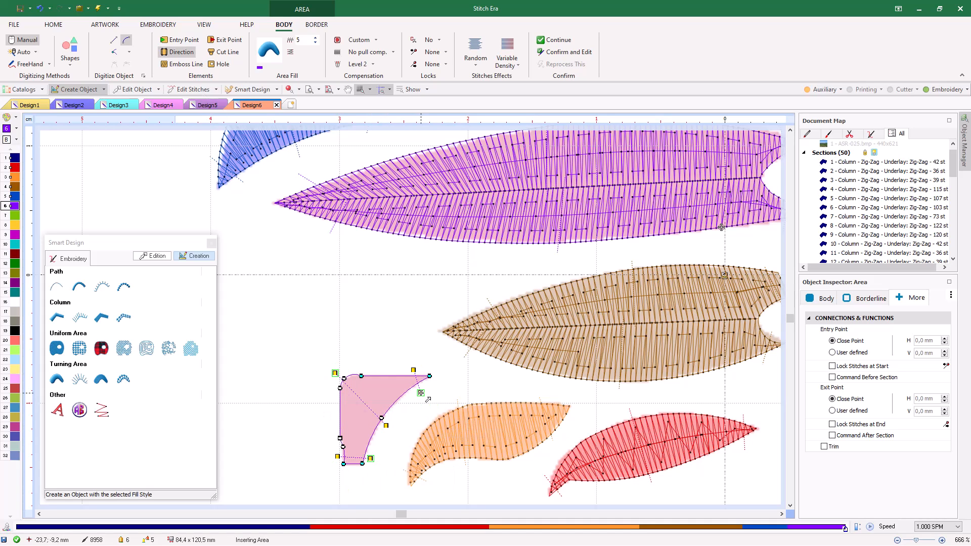
{"action": "key", "text": "Return"}
Step: Open the synchronized Simulation View, fit the design in it and enlarge its window to show the whole design
{"action": "scroll", "coordinate": [377, 306], "scroll_direction": "down", "scroll_amount": 4}
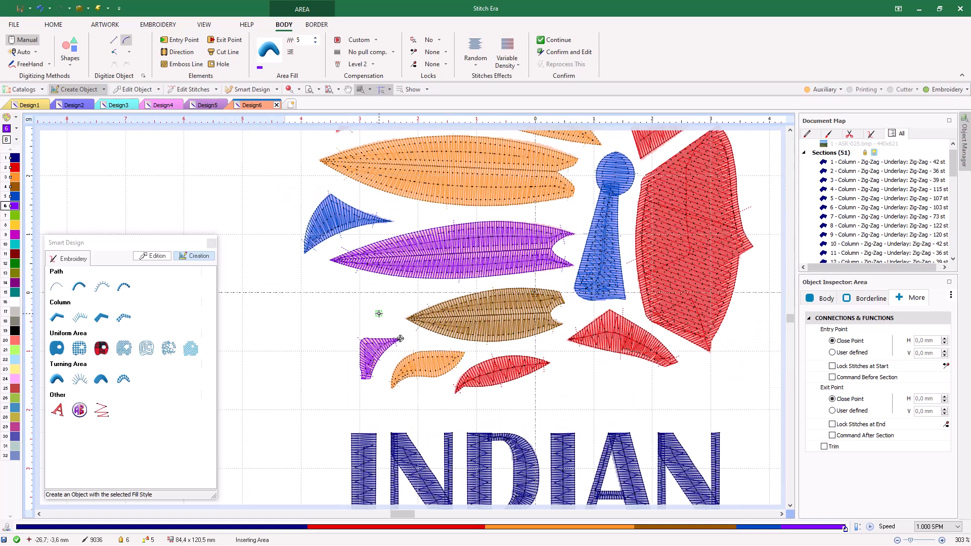
{"action": "scroll", "coordinate": [400, 338], "scroll_direction": "down", "scroll_amount": 1}
{"action": "scroll", "coordinate": [343, 343], "scroll_direction": "down", "scroll_amount": 3}
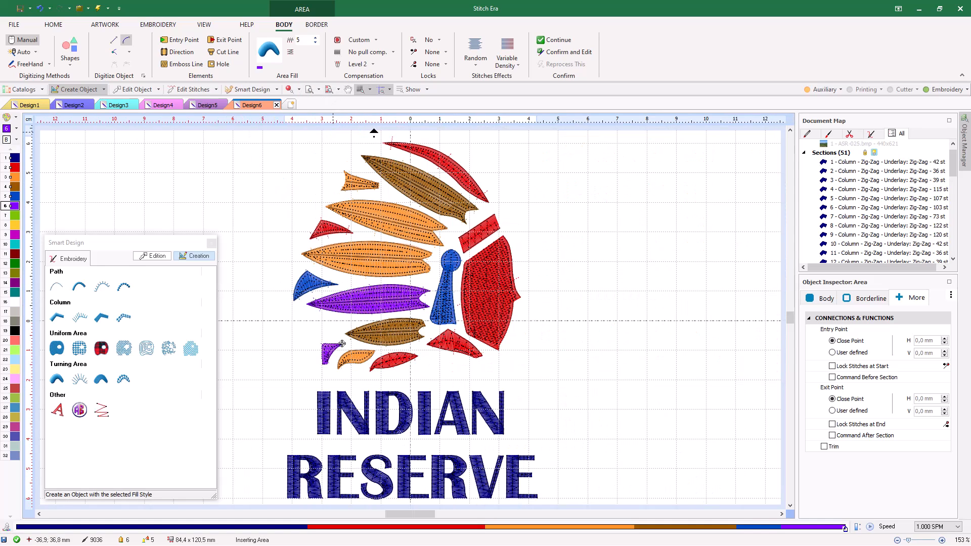
{"action": "left_click", "coordinate": [205, 25]}
{"action": "left_click", "coordinate": [375, 53]}
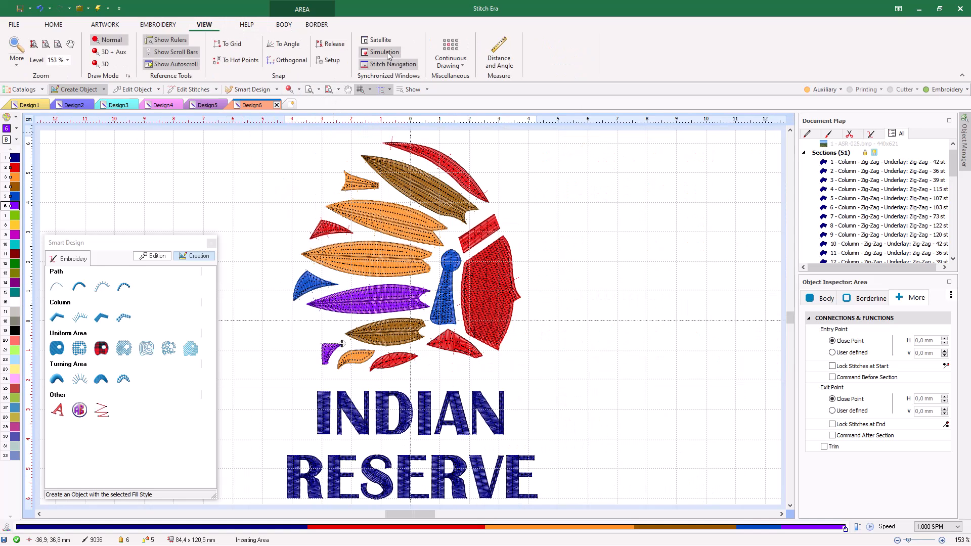
{"action": "left_click", "coordinate": [592, 51]}
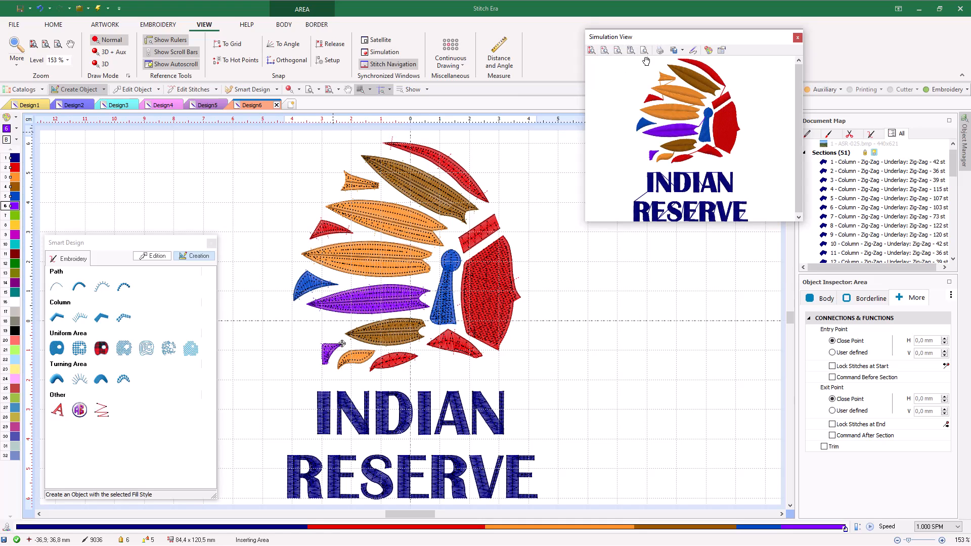
{"action": "left_click", "coordinate": [617, 50]}
{"action": "left_click_drag", "start_coordinate": [707, 223], "coordinate": [705, 322]}
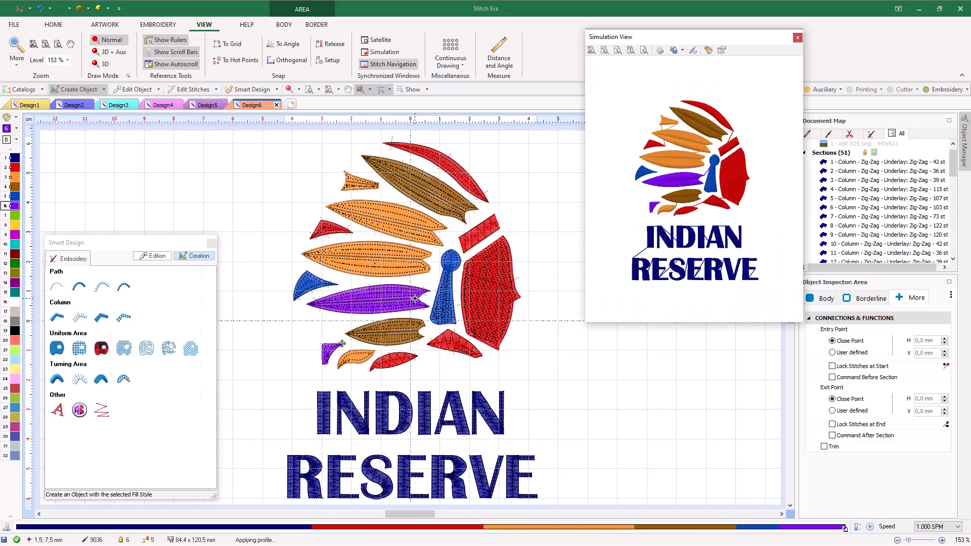
Step: Select all objects in the design, enable Trim with the value Yes, and display the result in 3D
{"action": "scroll", "coordinate": [429, 257], "scroll_direction": "down", "scroll_amount": 2}
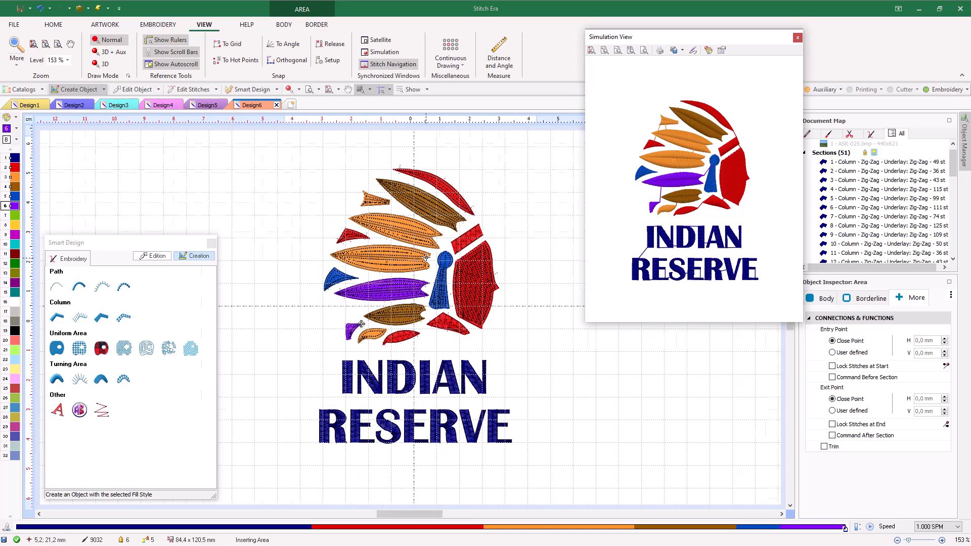
{"action": "left_click", "coordinate": [133, 89]}
{"action": "left_click_drag", "start_coordinate": [275, 149], "coordinate": [536, 455]}
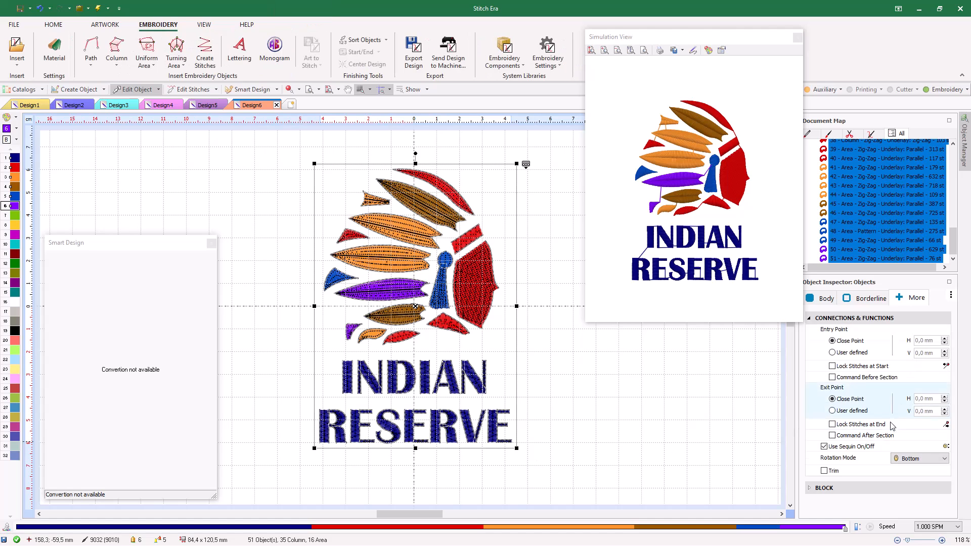
{"action": "left_click", "coordinate": [944, 484]}
{"action": "left_click", "coordinate": [935, 494]}
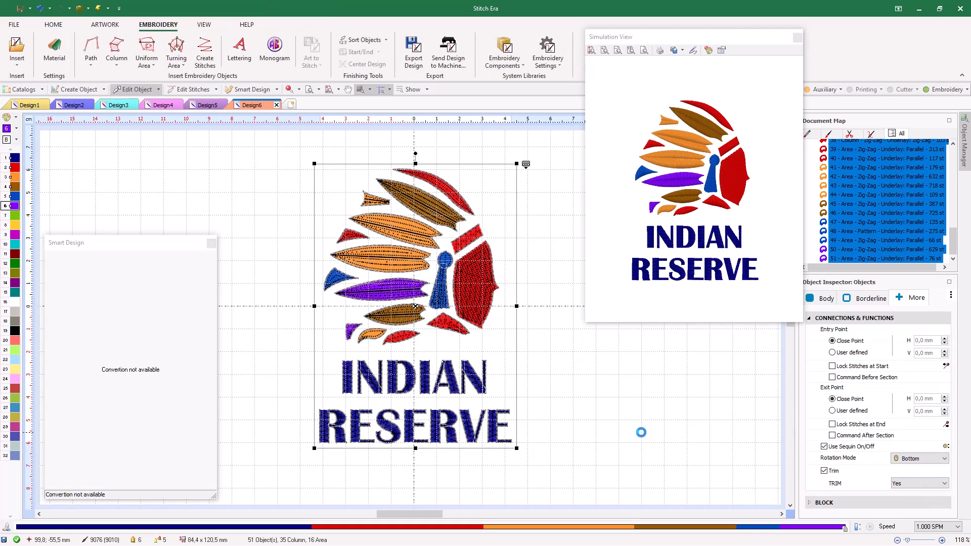
{"action": "left_click", "coordinate": [641, 432]}
{"action": "left_click", "coordinate": [290, 89]}
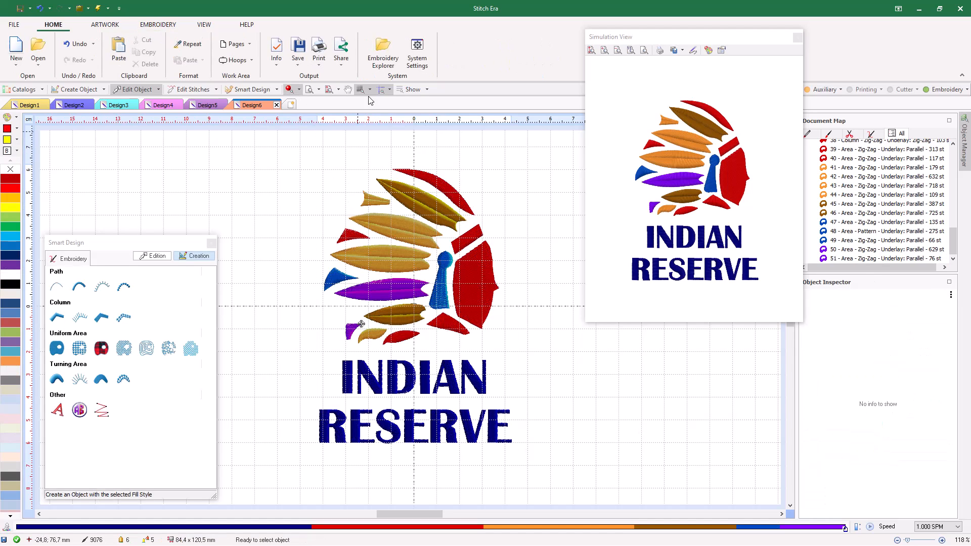